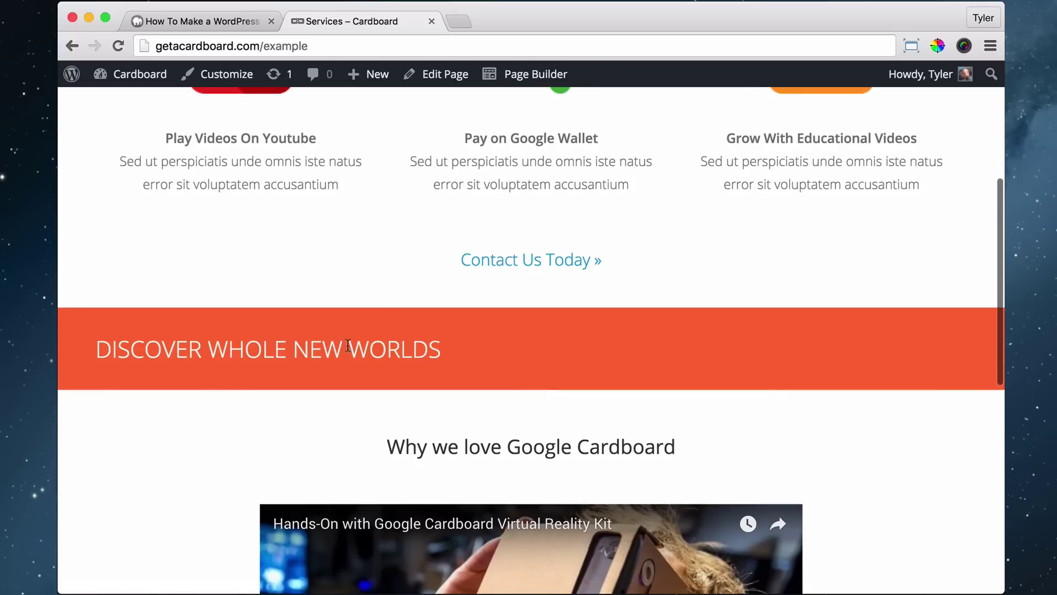
Review the example Services page, from the icon columns down to the video, closing contact section and footer
scroll(348, 346, "down", 4)
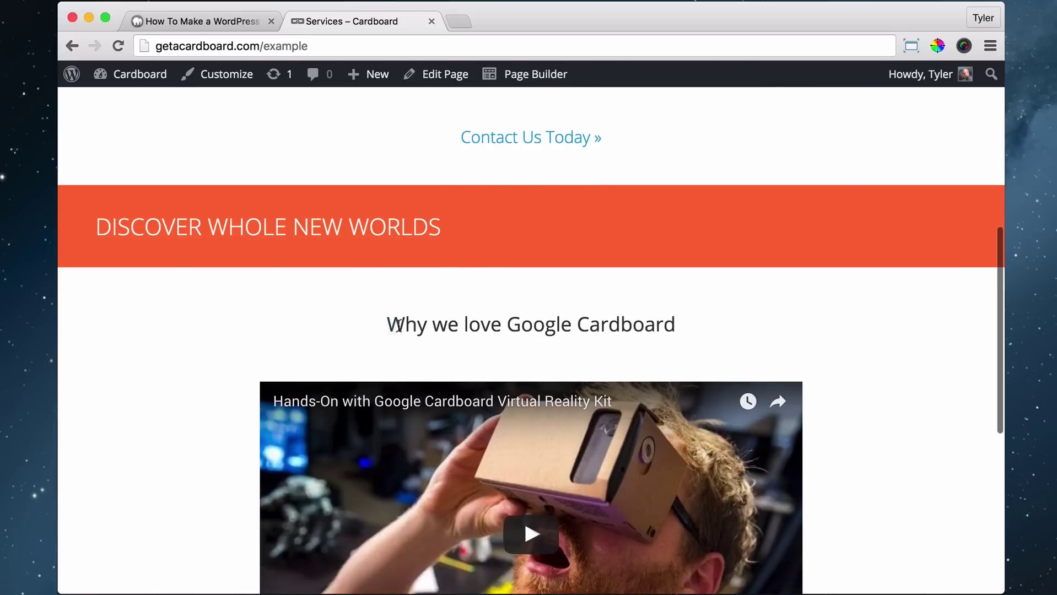
left_click_drag(398, 325, 563, 330)
left_click(563, 331)
scroll(564, 332, "down", 5)
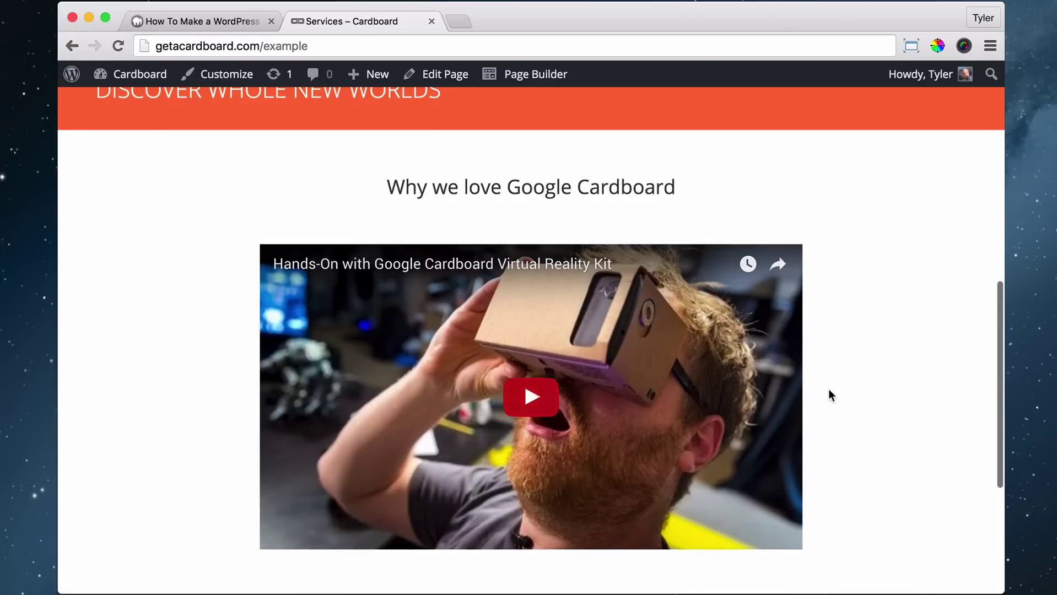
scroll(832, 396, "down", 10)
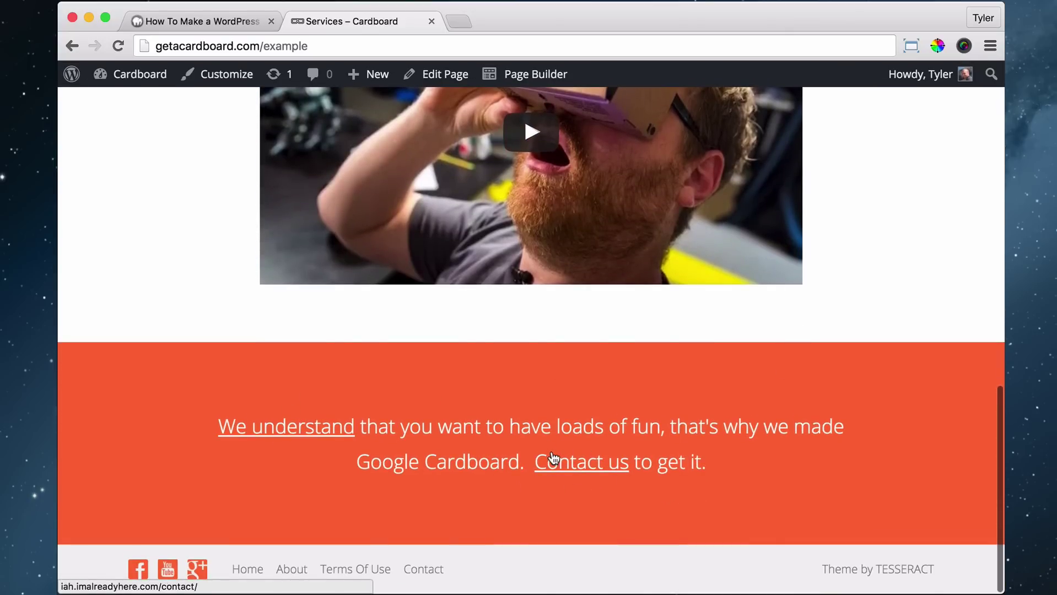
scroll(552, 387, "up", 6)
scroll(554, 392, "up", 15)
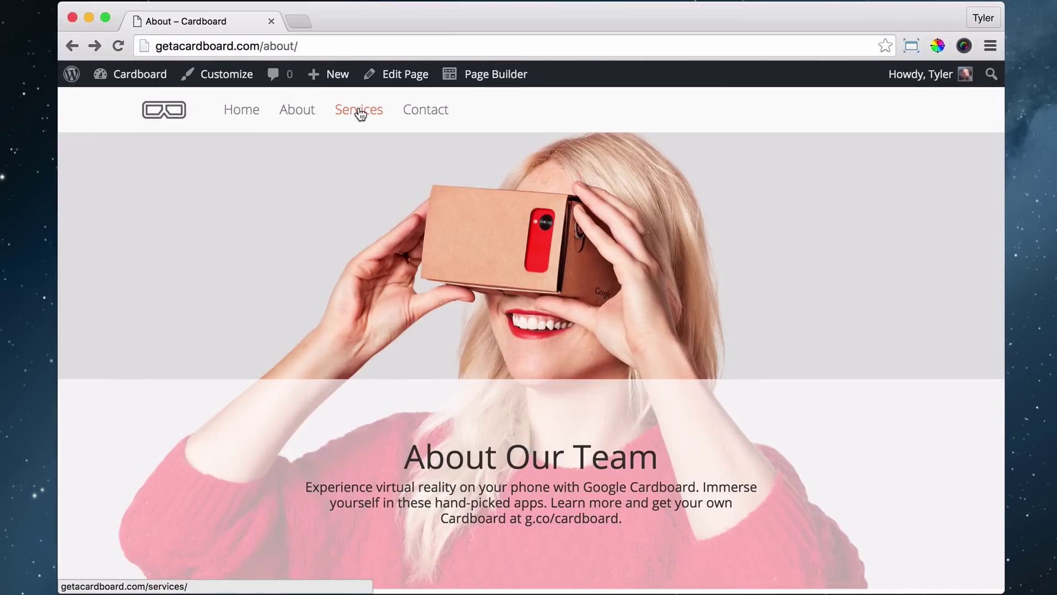
Assign the Full Width Page template to the site's Services page, update it and view the page
left_click(360, 113)
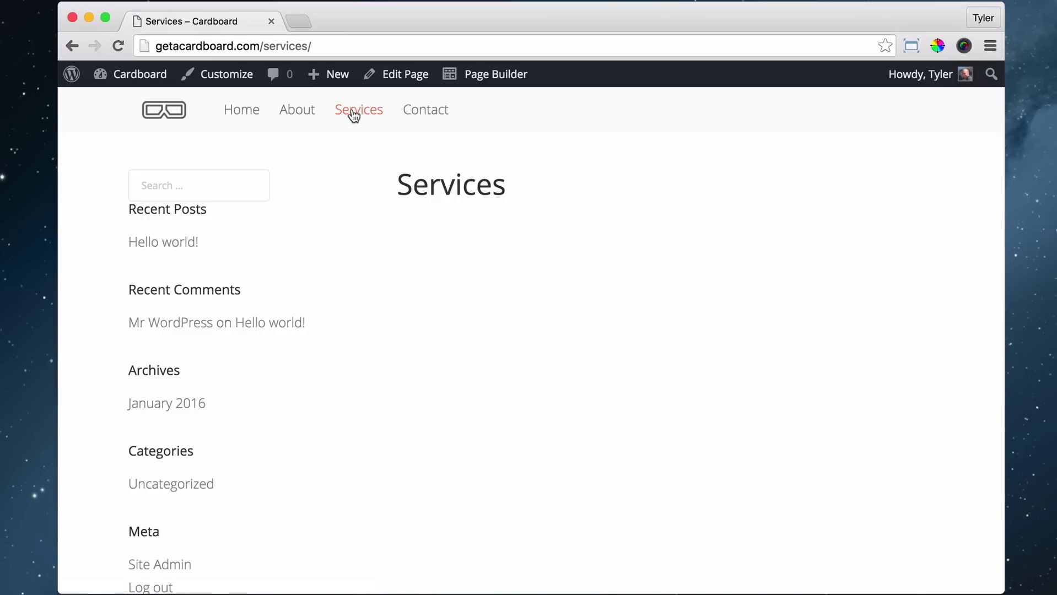
left_click(403, 77)
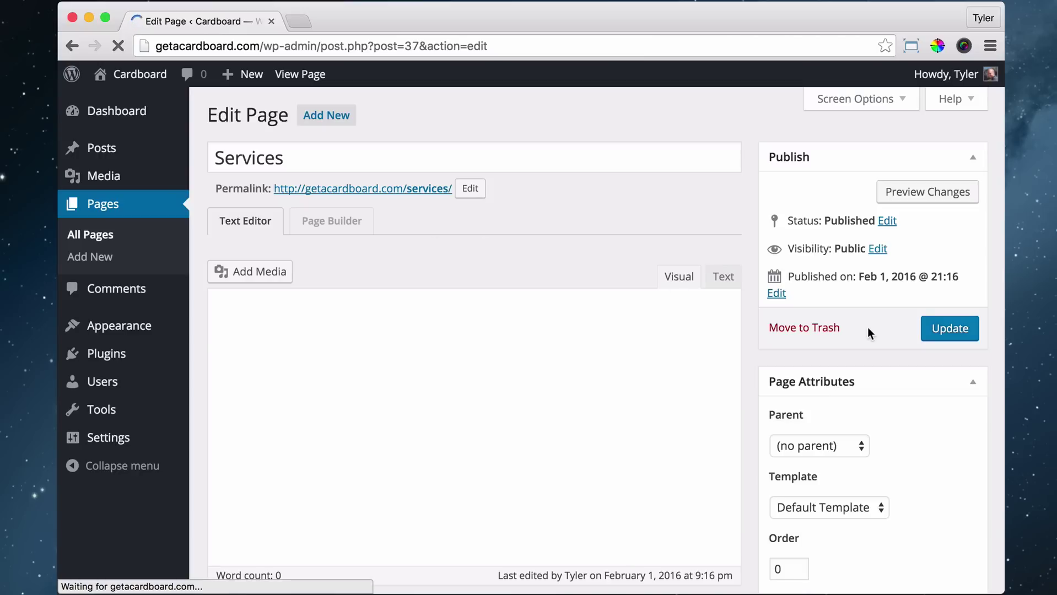
left_click(853, 510)
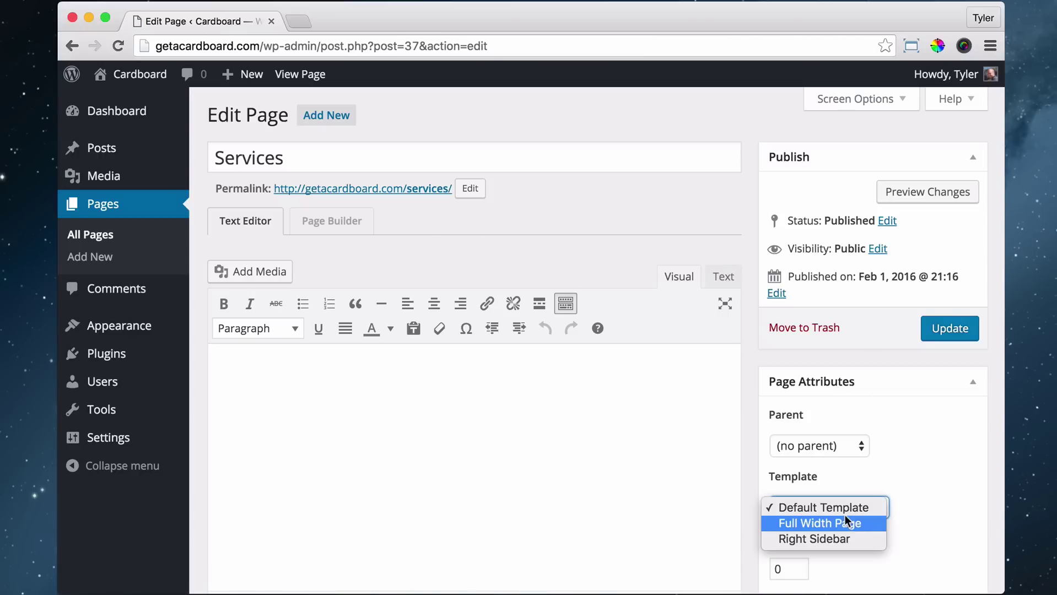
left_click(841, 523)
left_click(949, 329)
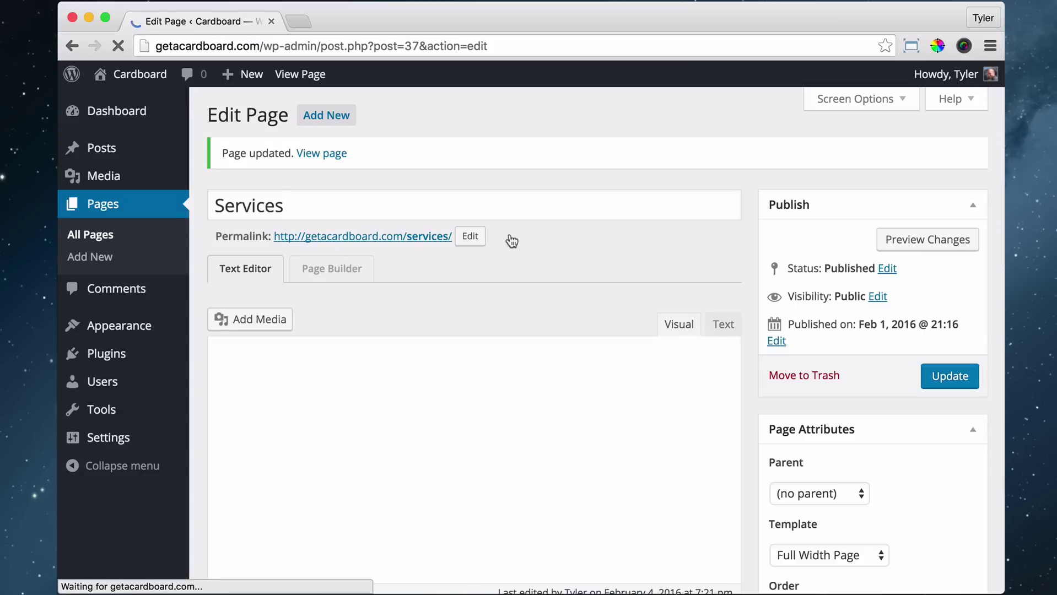
left_click(301, 75)
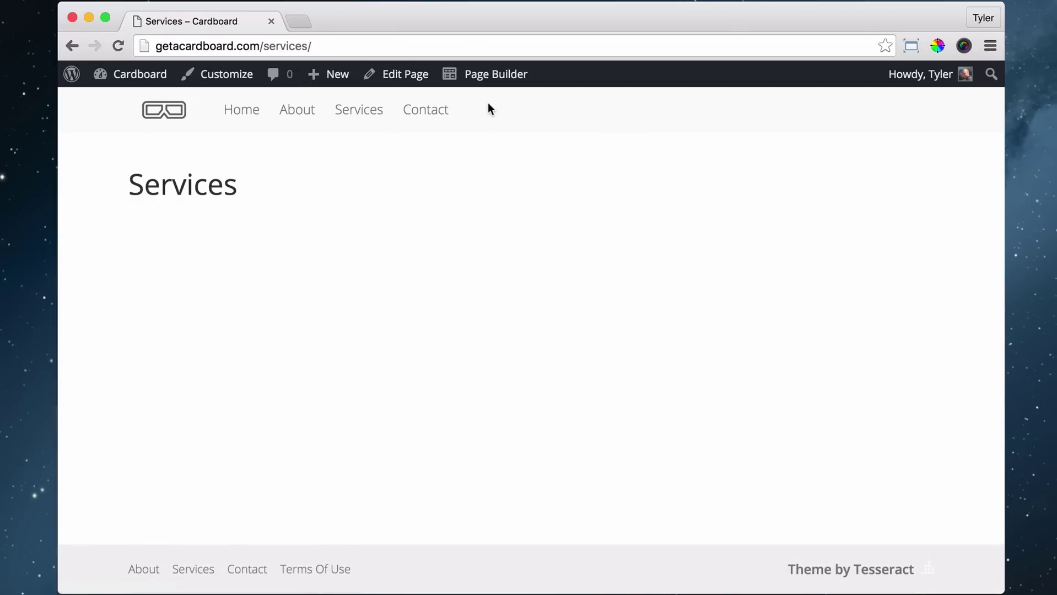
Open the Services page in Page Builder and add a Heading module to the empty layout
left_click(486, 81)
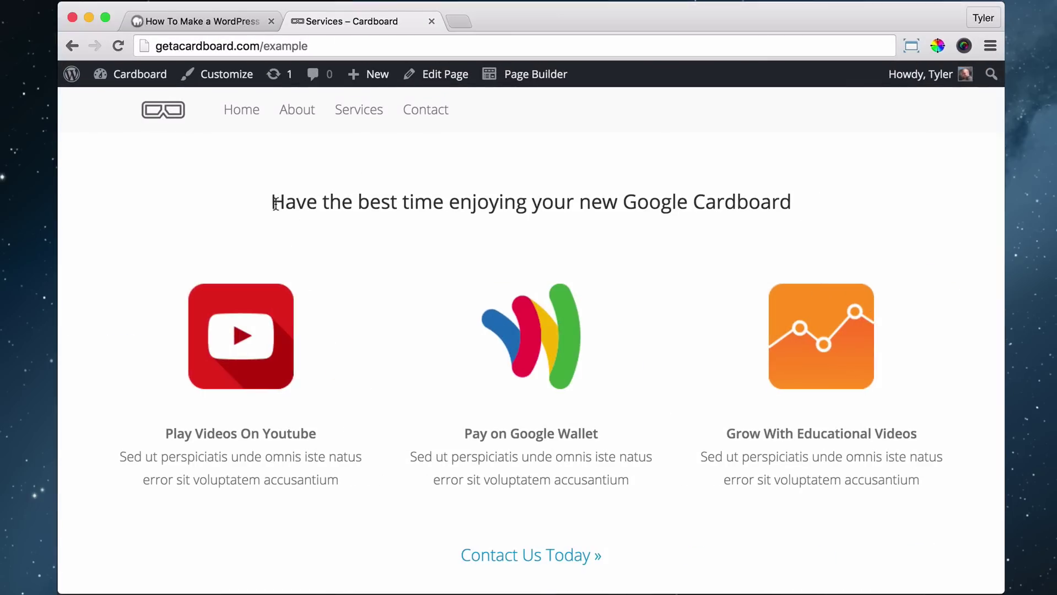
left_click_drag(275, 203, 767, 226)
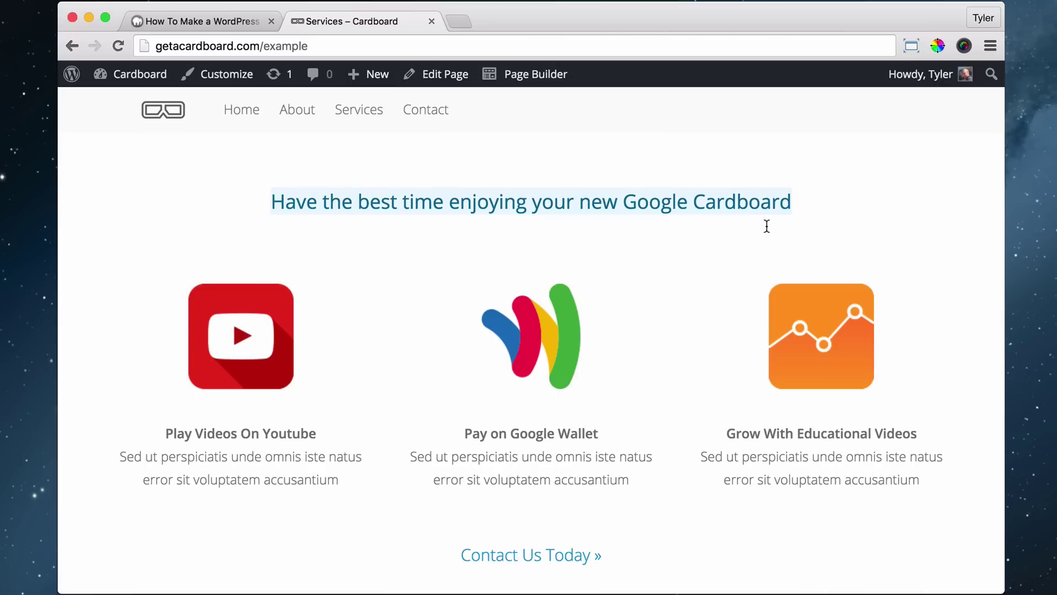
left_click(672, 205)
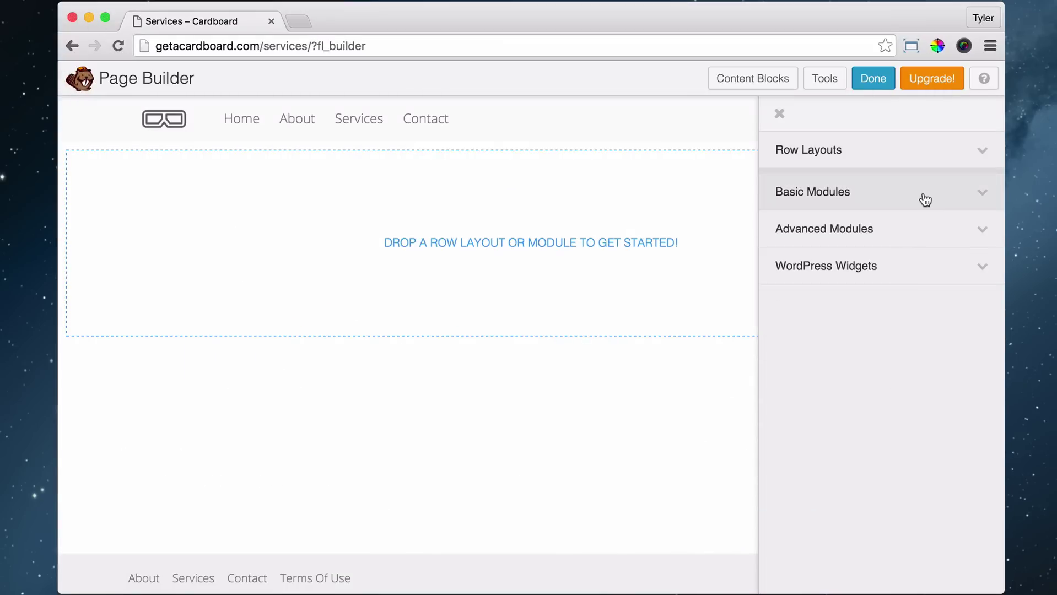
left_click(925, 200)
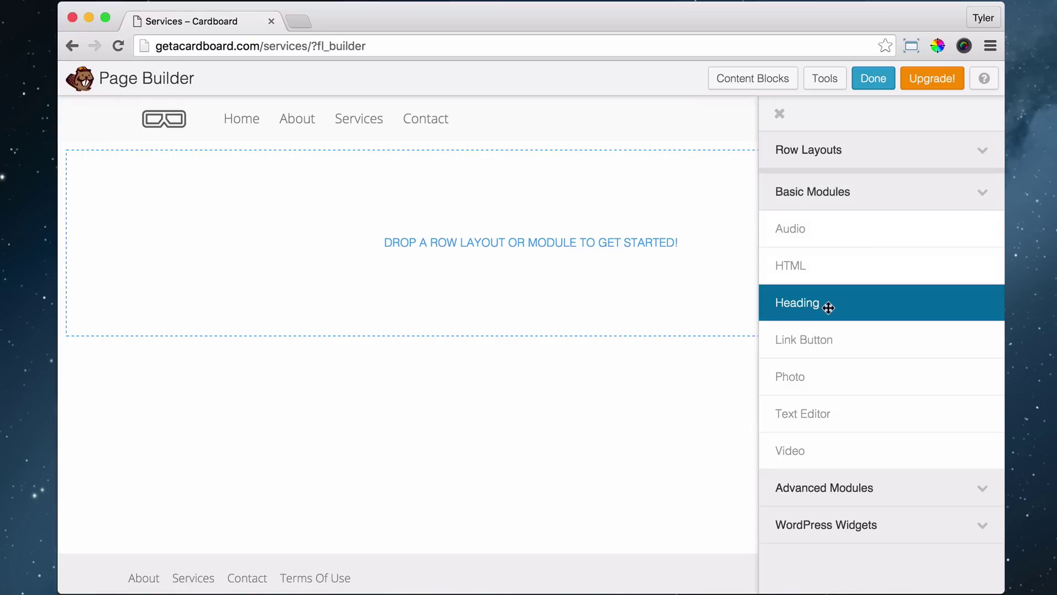
left_click_drag(829, 308, 381, 239)
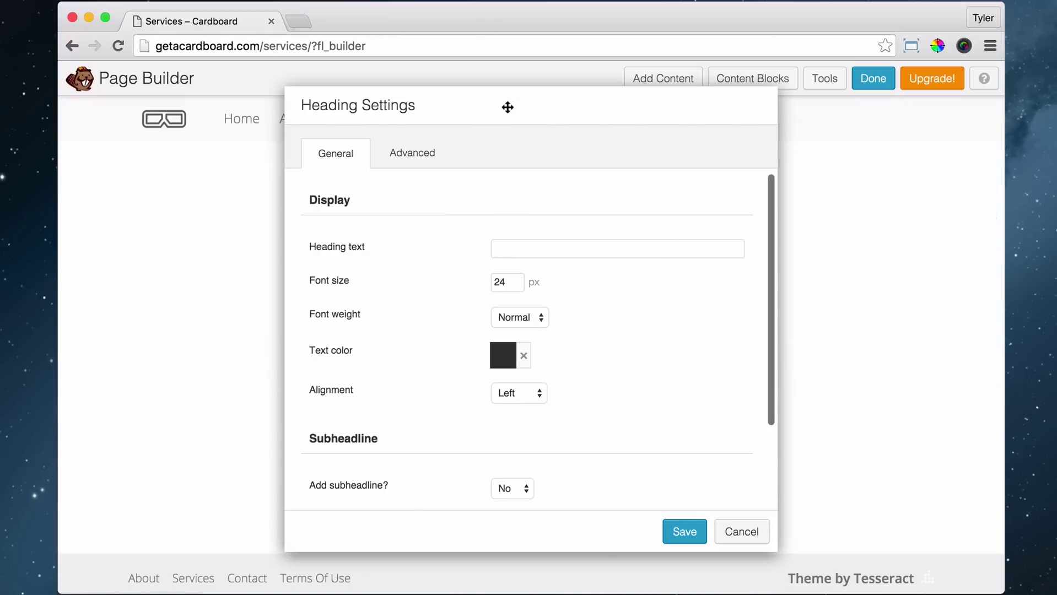
left_click_drag(507, 107, 465, 97)
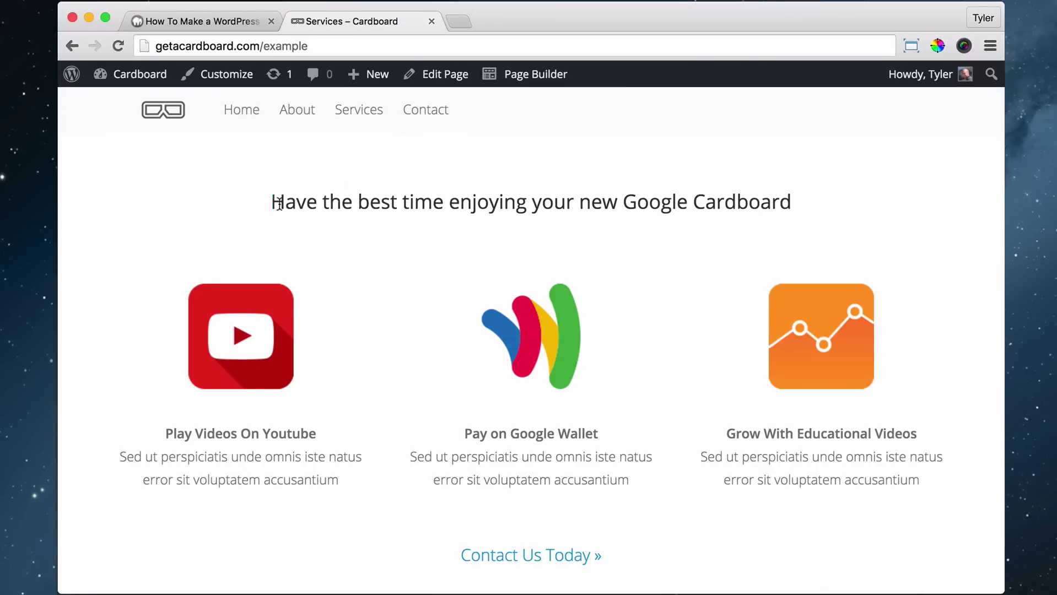
Copy "Have the best time enjoying your new Google Cardboard" from the example page into the module's heading text
left_click_drag(279, 204, 744, 229)
right_click(796, 201)
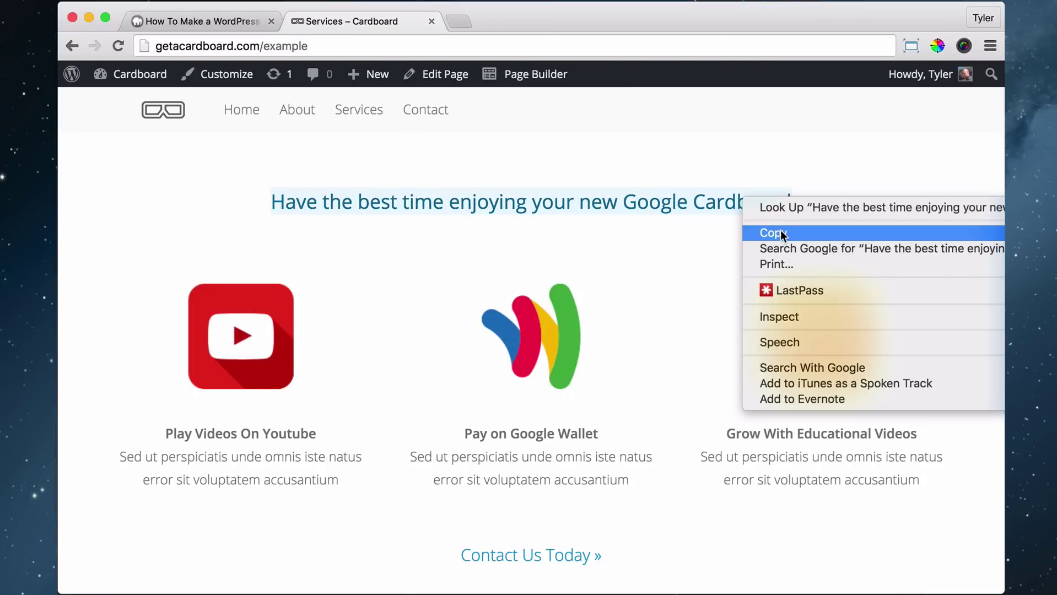
left_click(781, 230)
left_click(89, 16)
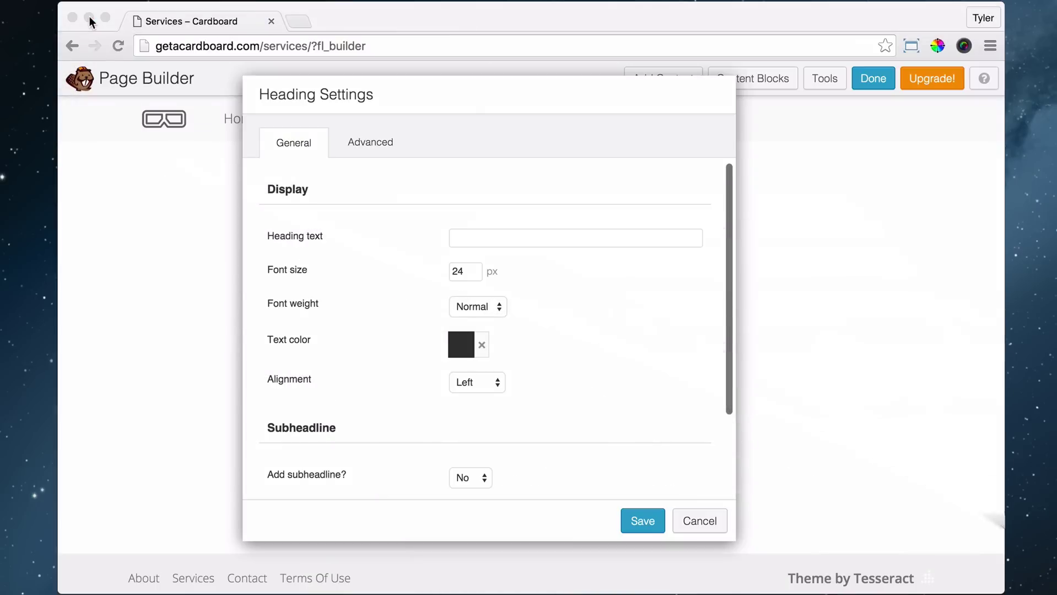
left_click(473, 234)
right_click(467, 236)
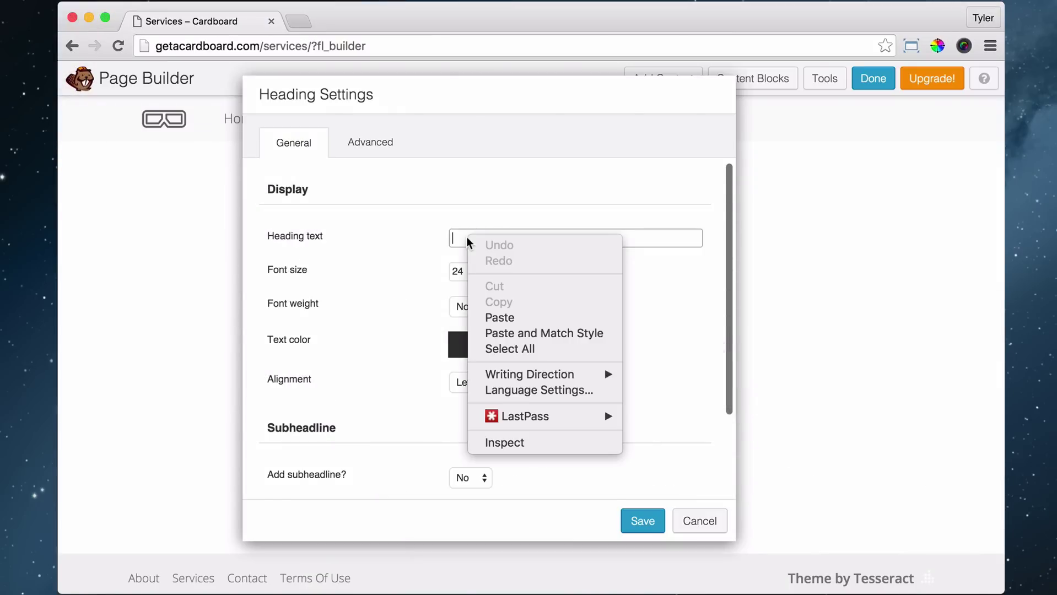
left_click(519, 317)
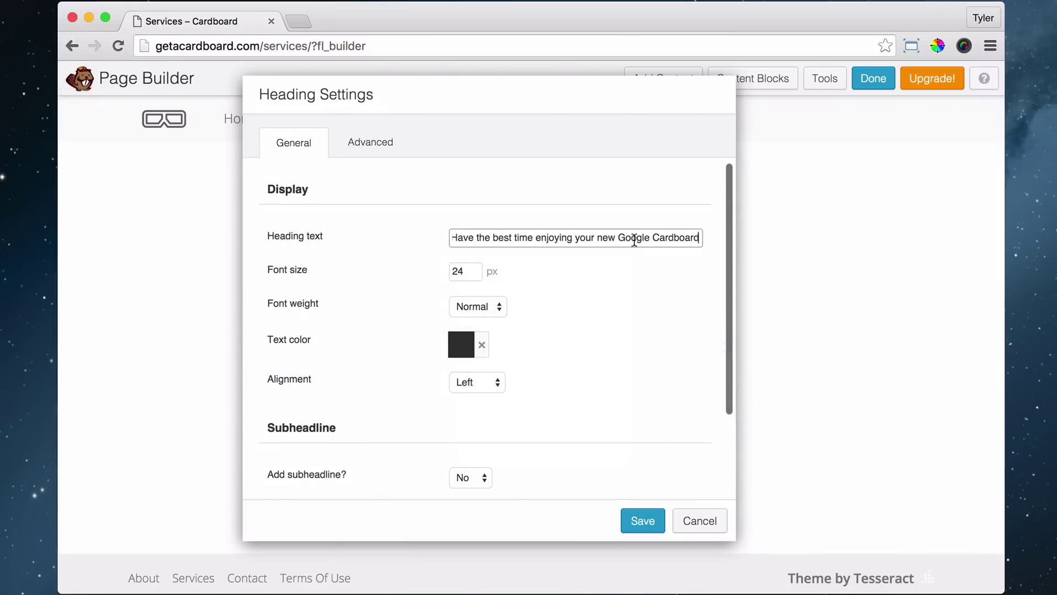
left_click_drag(668, 237, 391, 230)
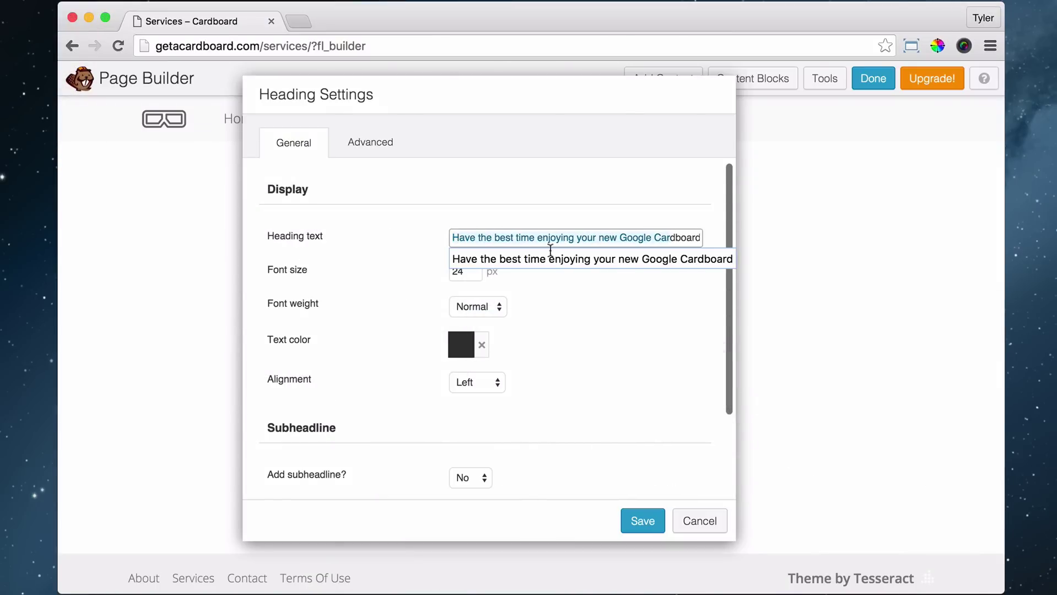
left_click(629, 307)
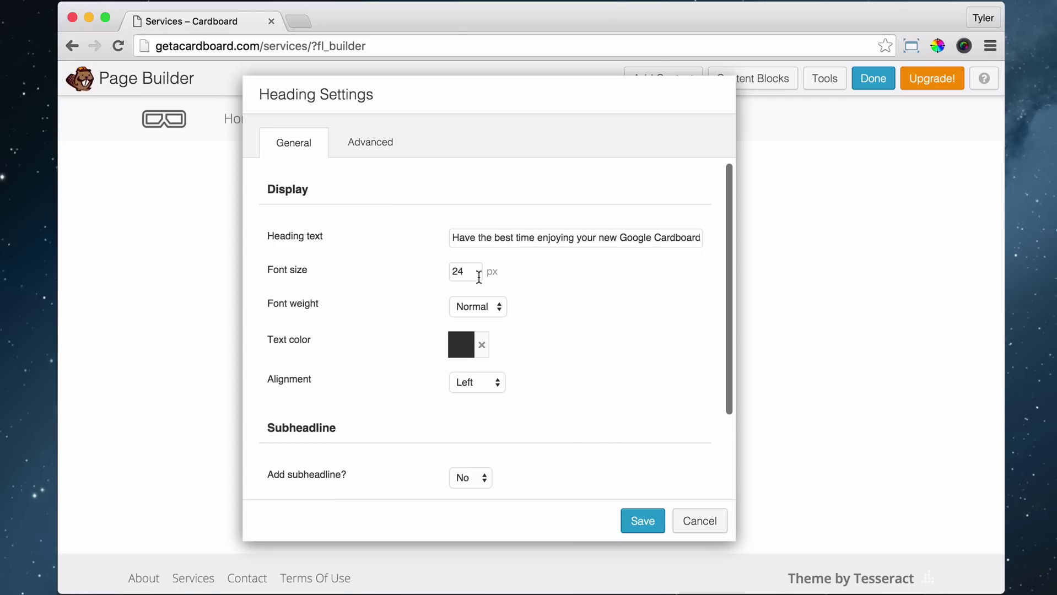
Set the heading's font weight to Normal and its alignment to Center, and save the heading settings
left_click(485, 309)
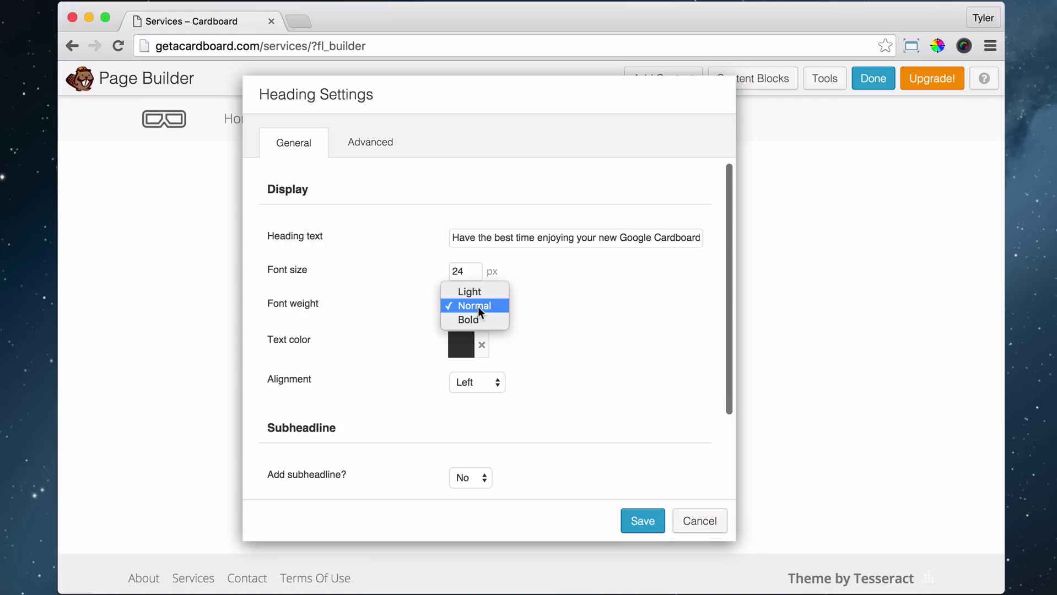
left_click(478, 306)
left_click(477, 383)
left_click(475, 401)
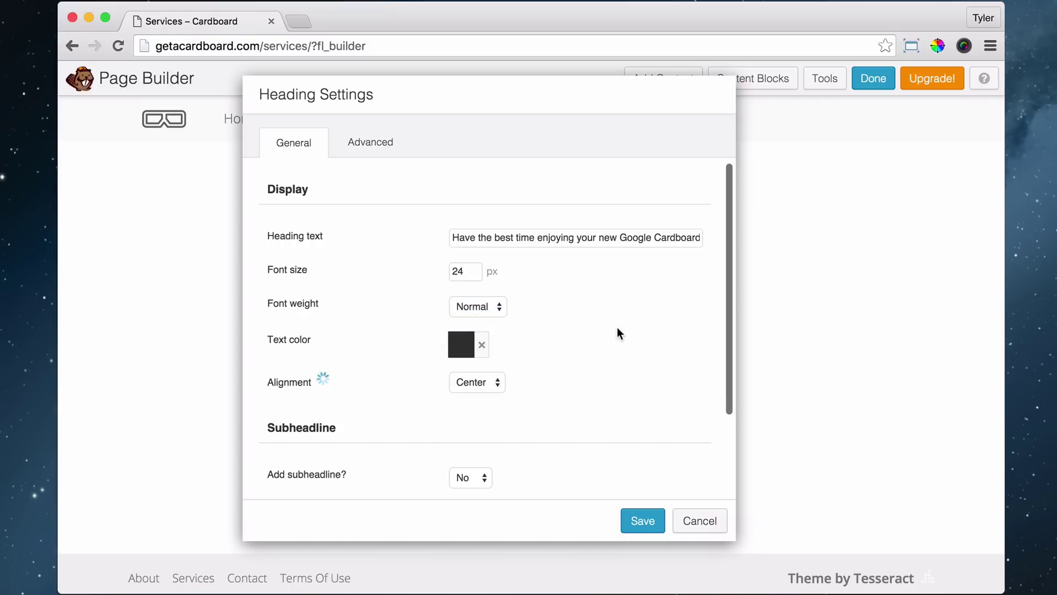
left_click(644, 528)
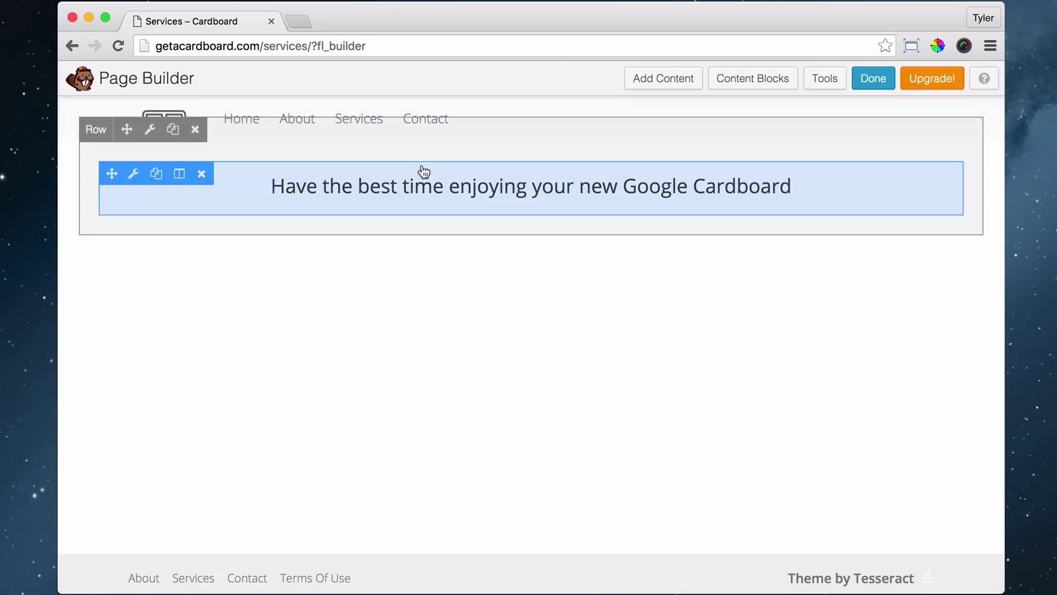
Set the top padding of the heading's row to 50 px and save the row settings
left_click(150, 132)
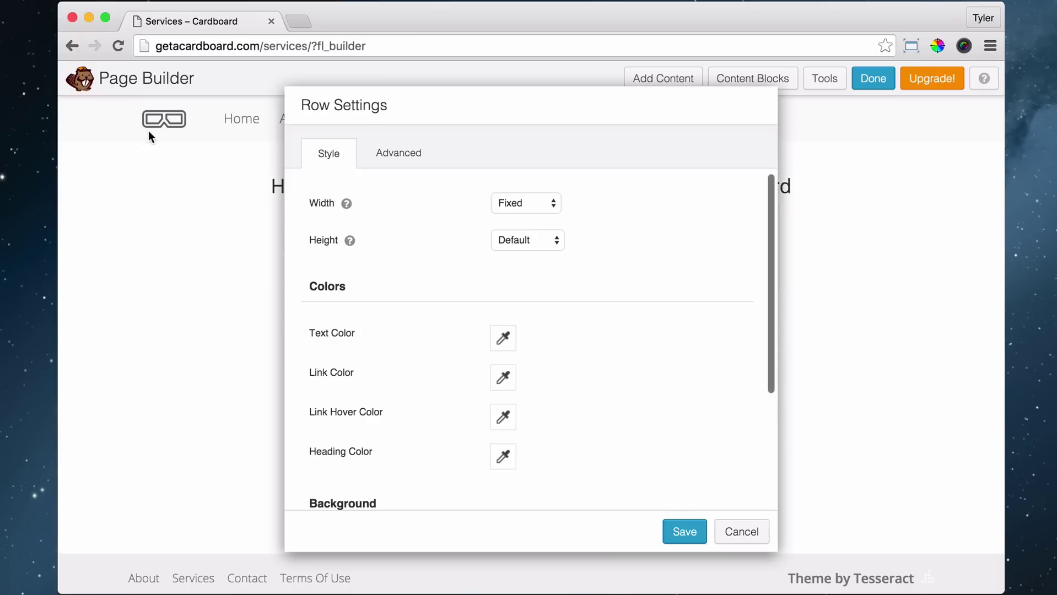
left_click(412, 159)
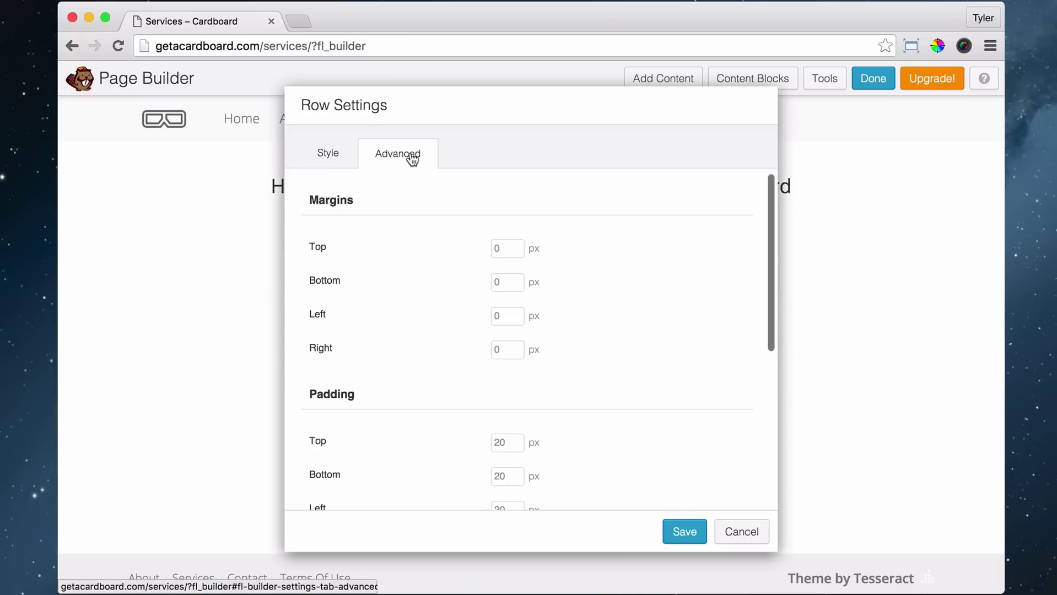
left_click(502, 247)
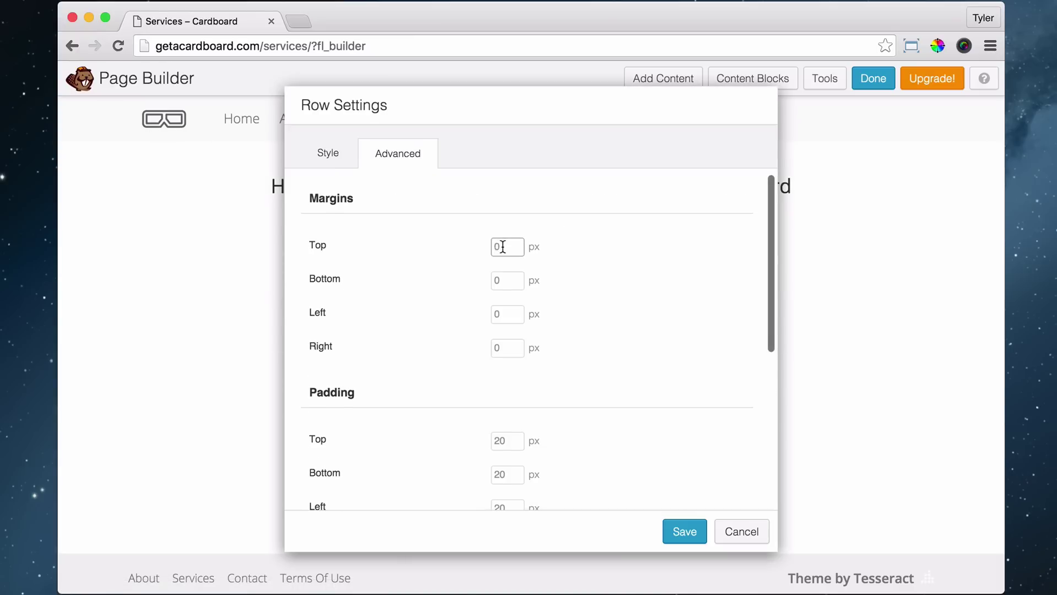
scroll(504, 324, "down", 3)
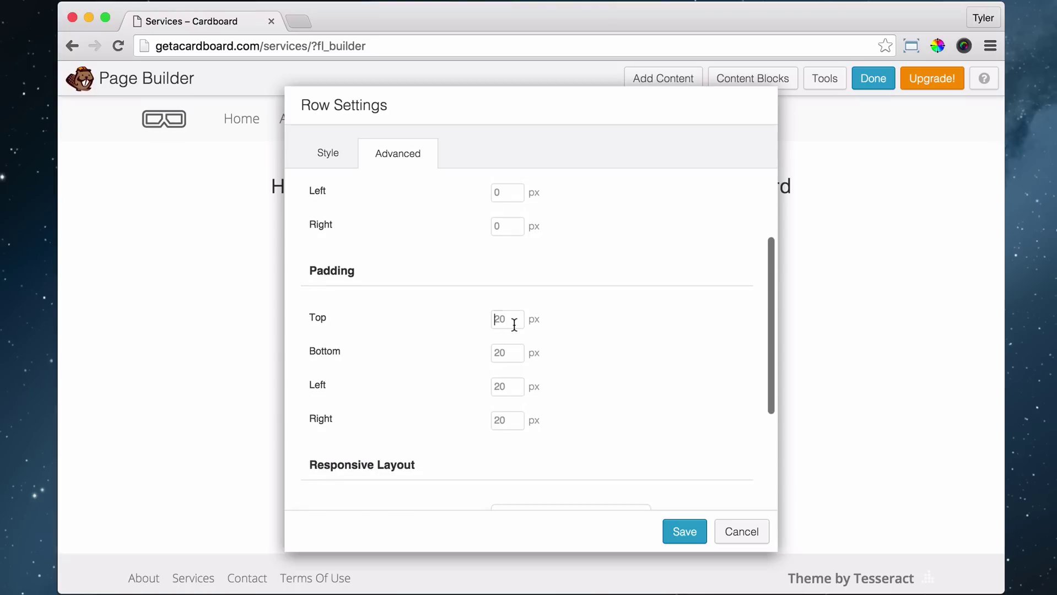
type("50")
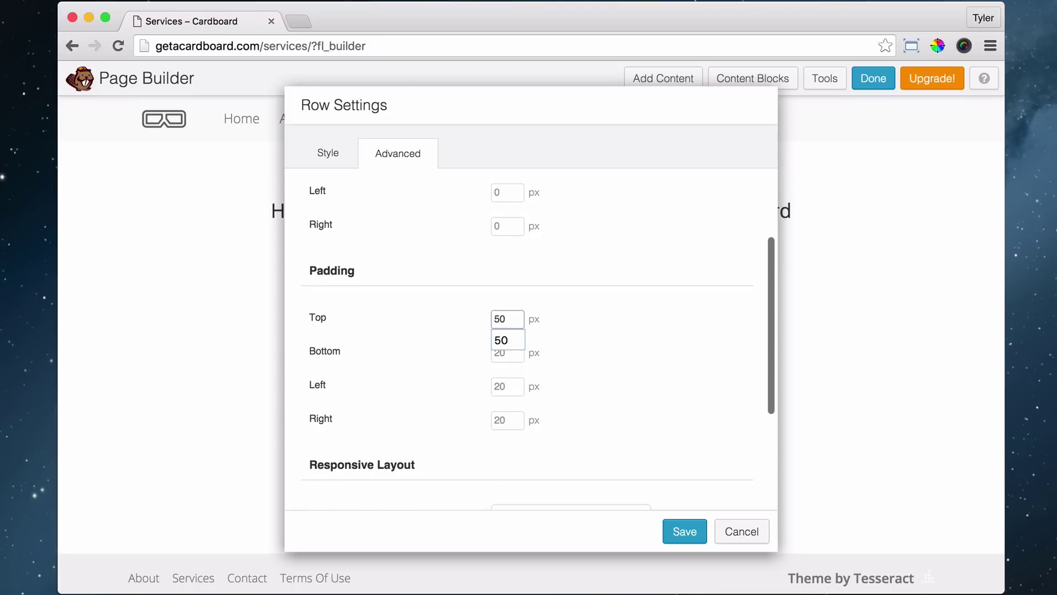
left_click_drag(379, 110, 570, 112)
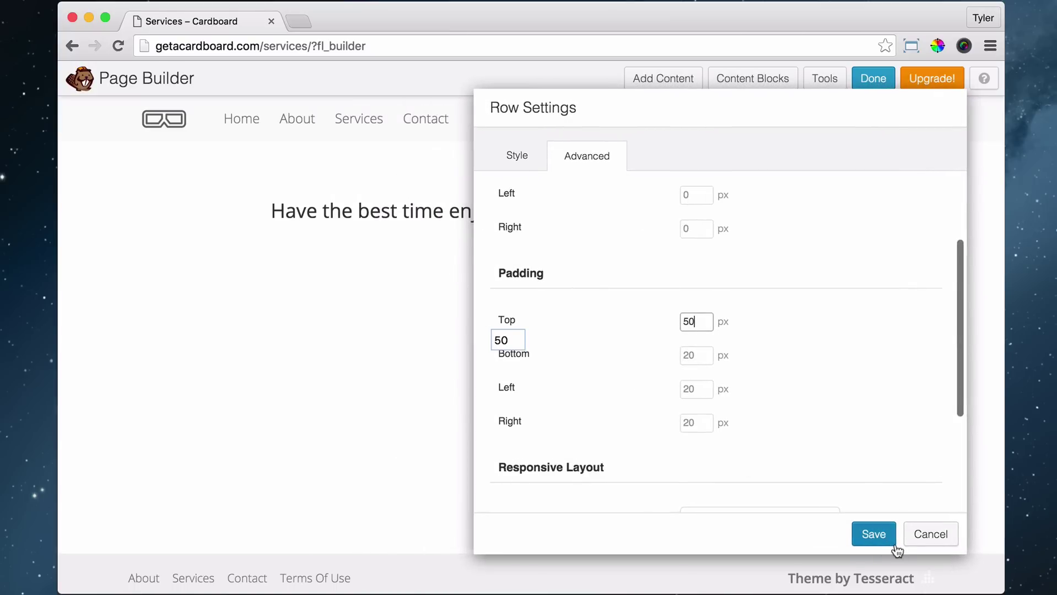
left_click(877, 539)
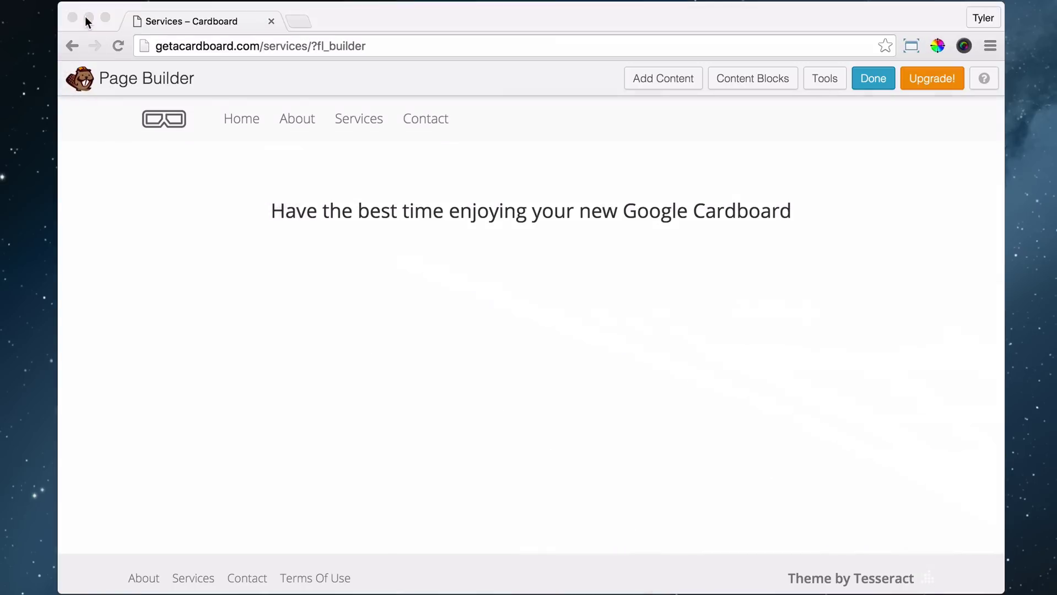
Add a 3 Columns row layout below the heading row
left_click(667, 82)
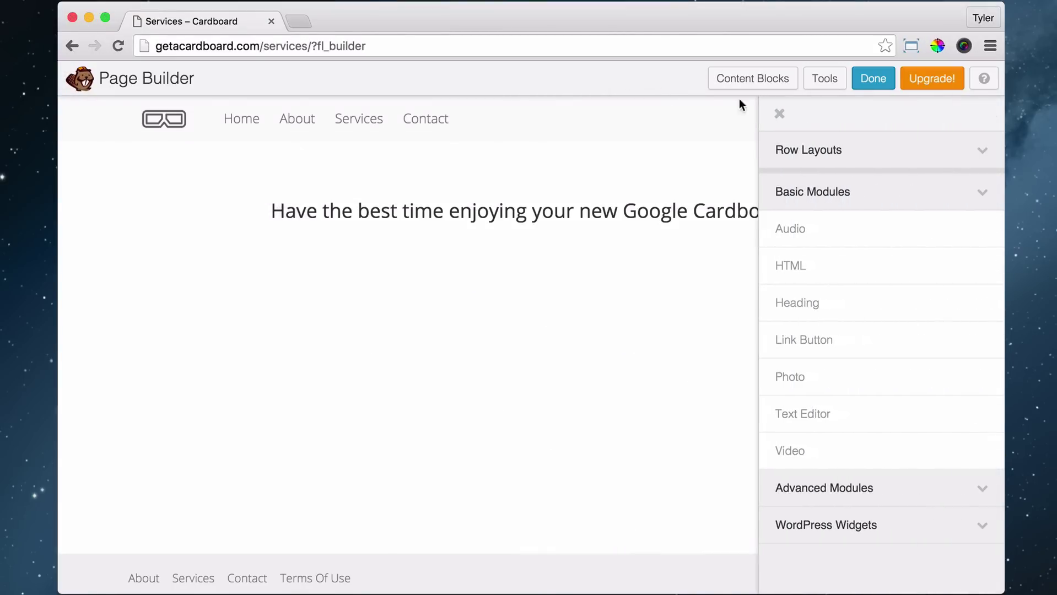
left_click(943, 156)
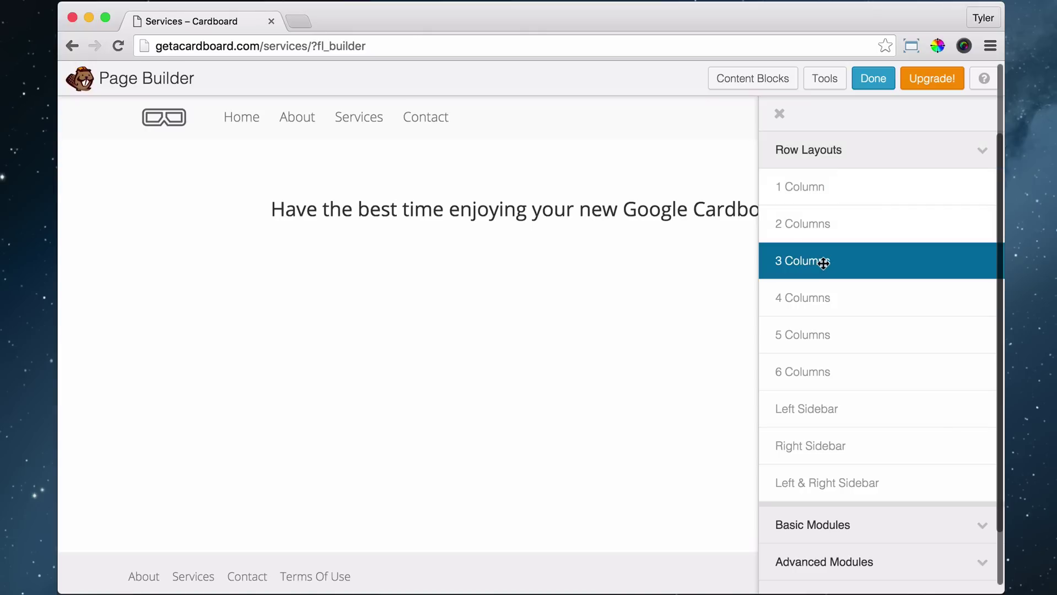
left_click_drag(824, 263, 435, 314)
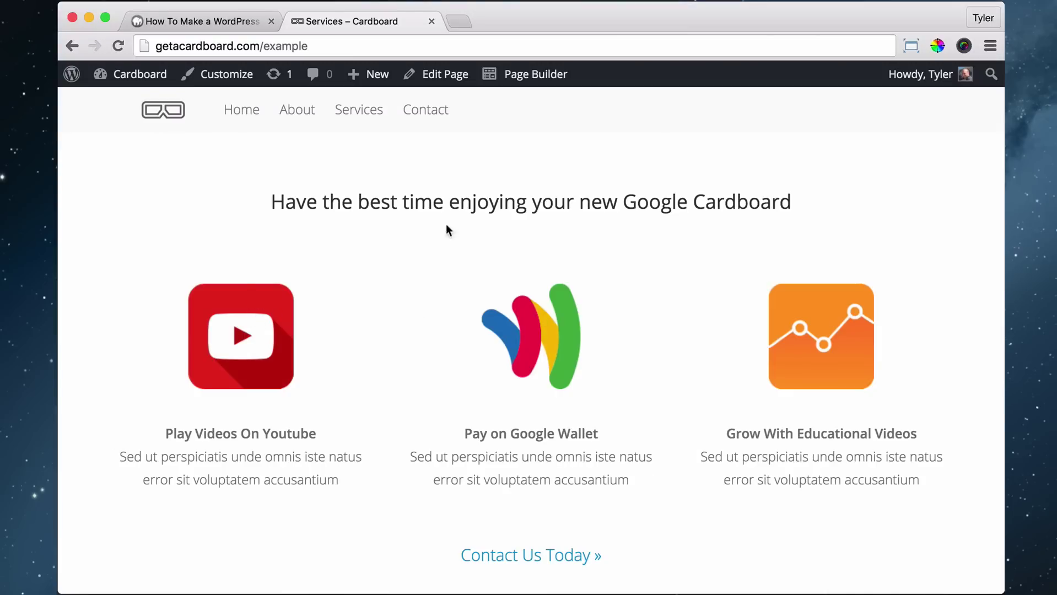
Open iconfinder.com in a new tab, search for "youtube" icons and filter them to free ones
left_click(458, 21)
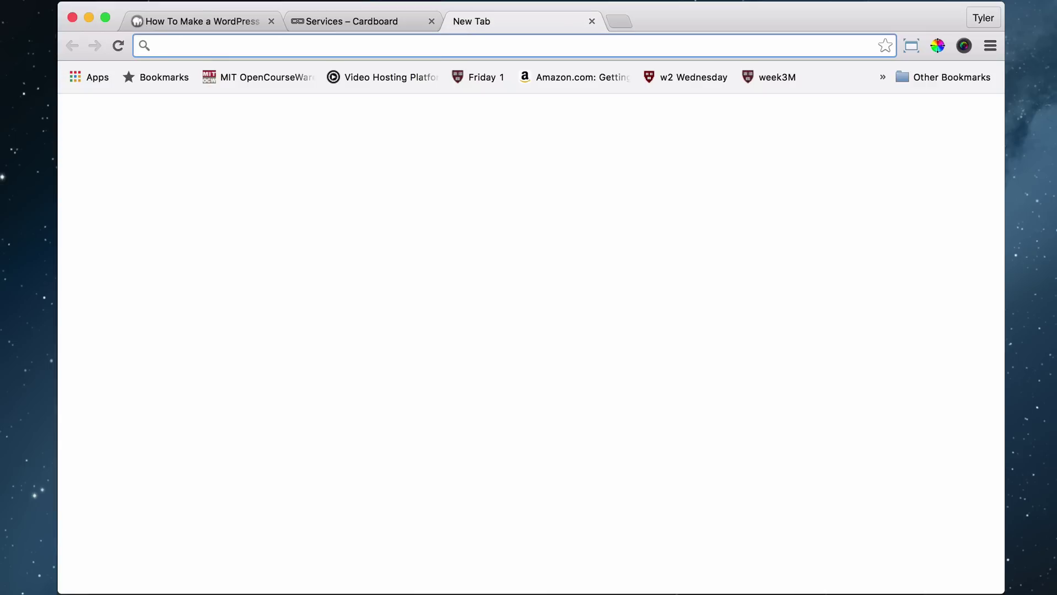
type("icon")
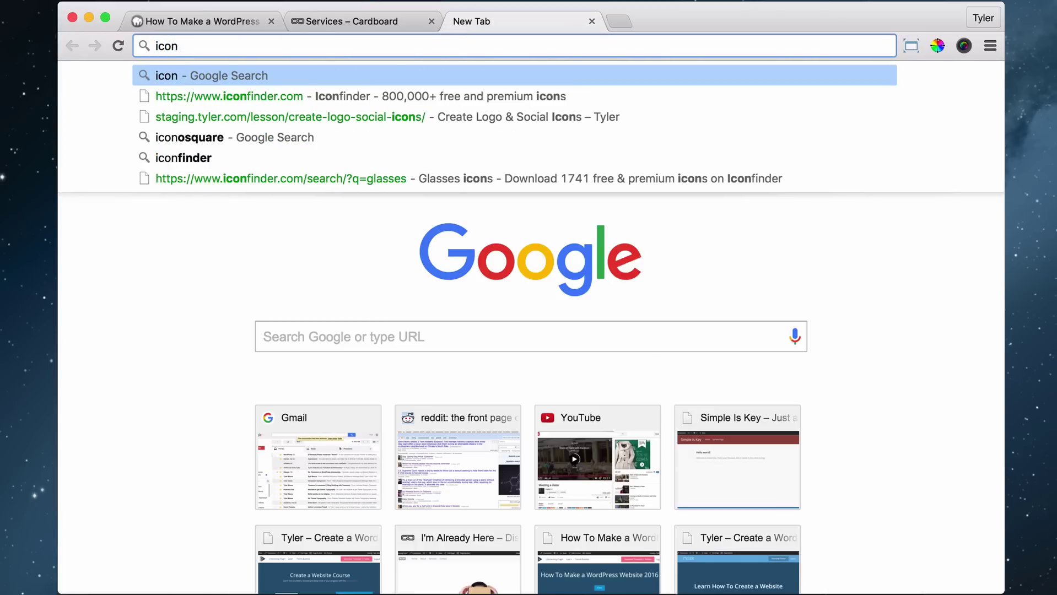
type("finder.com")
key("Return")
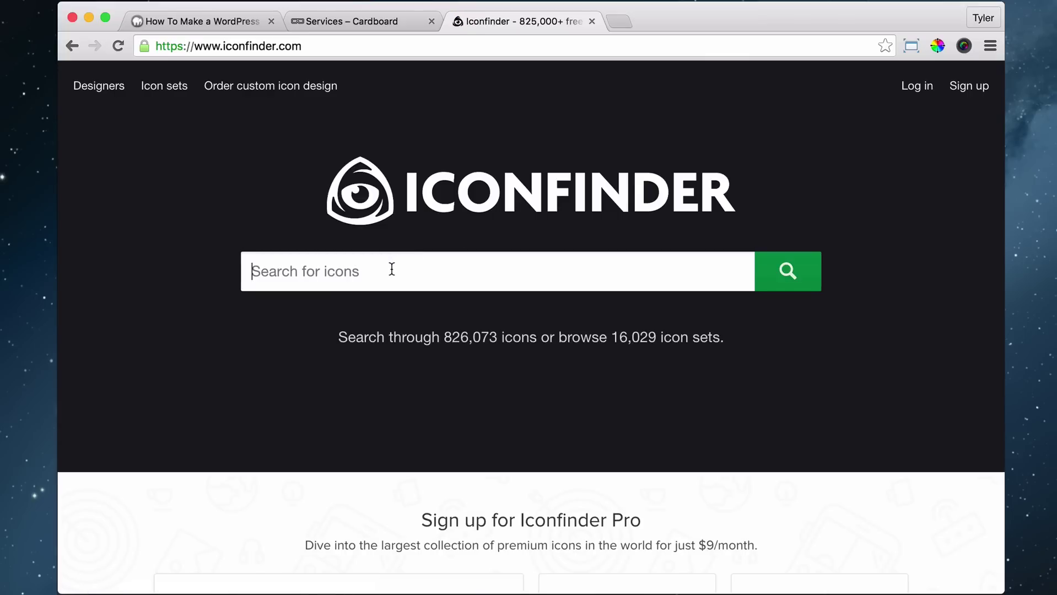
type("youtube")
key("Return")
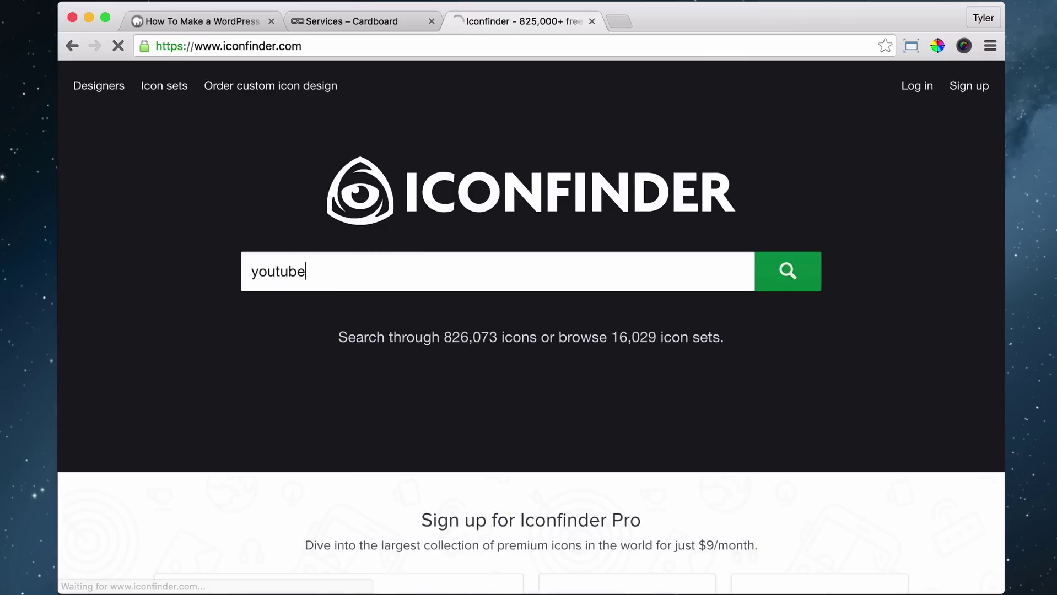
scroll(503, 231, "down", 5)
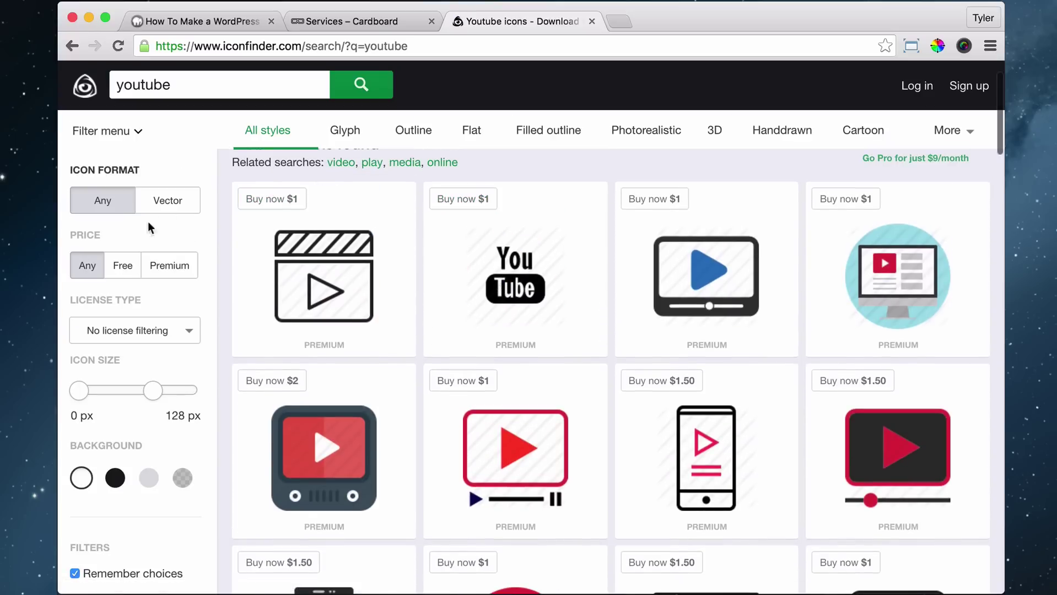
left_click(124, 267)
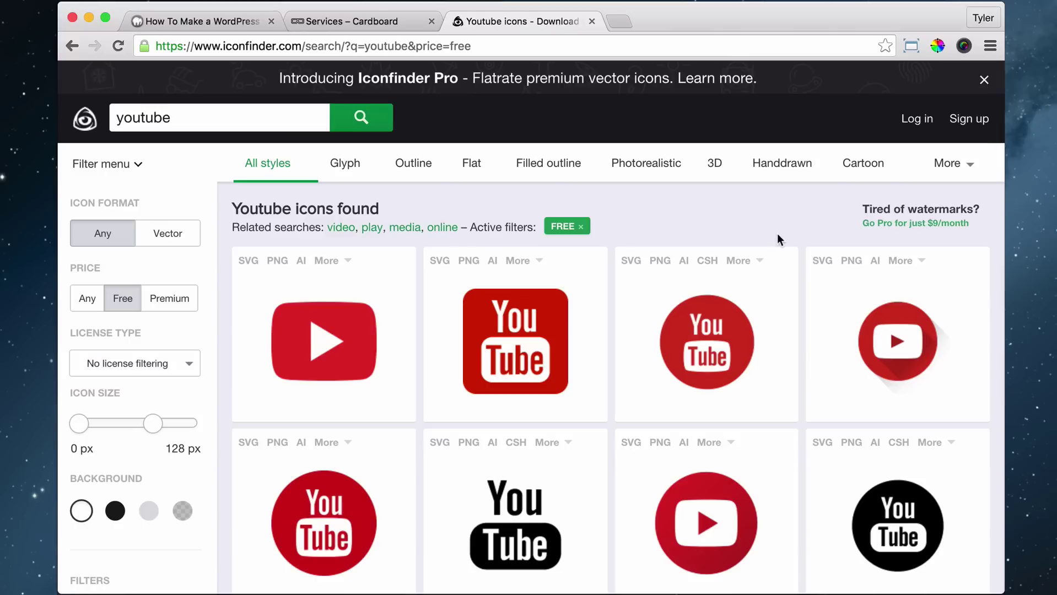
left_click(435, 268)
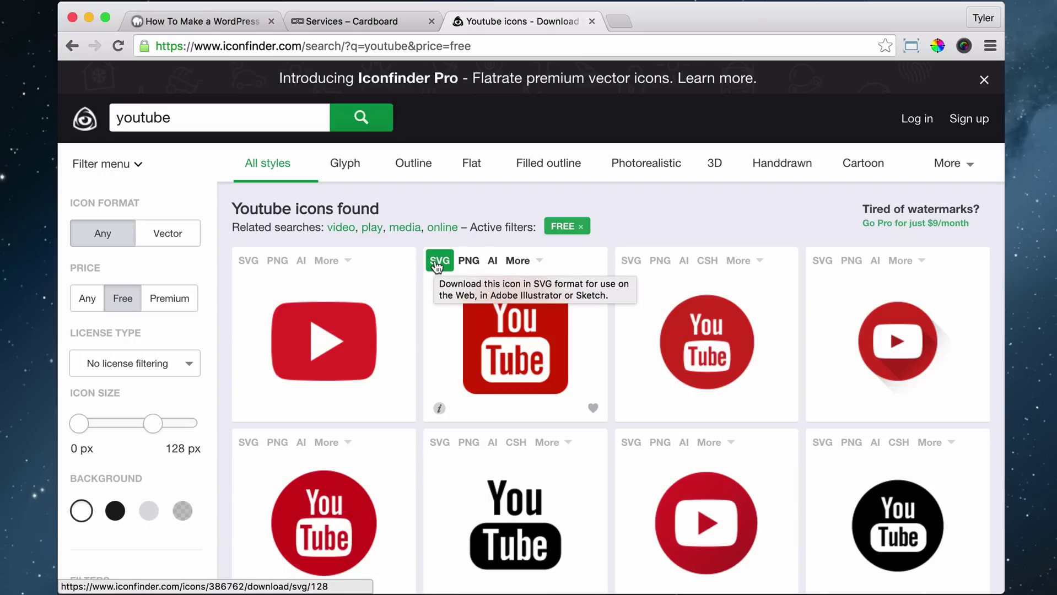
Open logomakr.com in the same tab and search its graphics for "youtube"
left_click(561, 49)
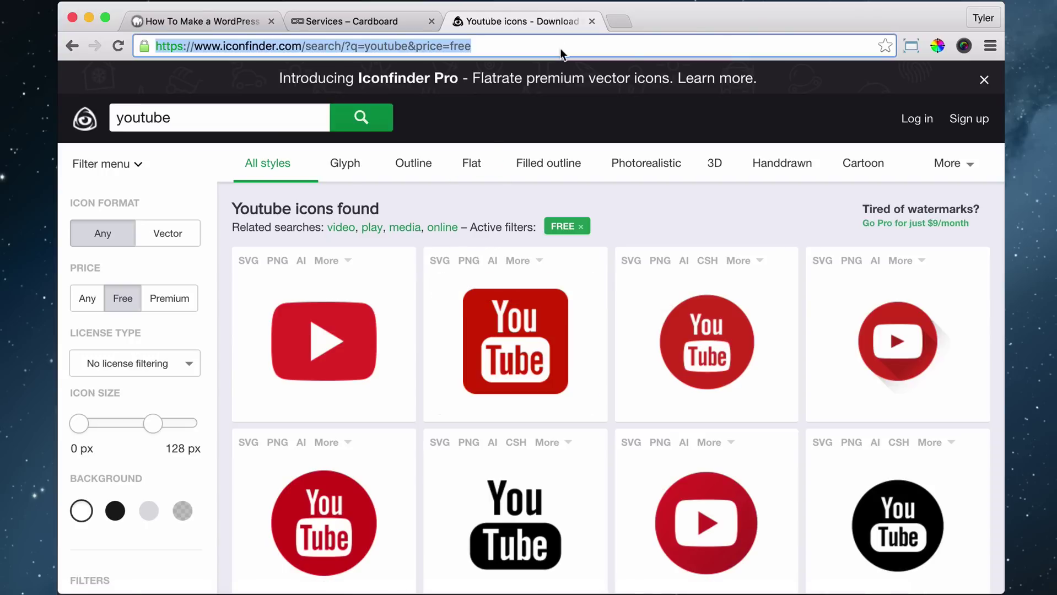
type("logomakr.")
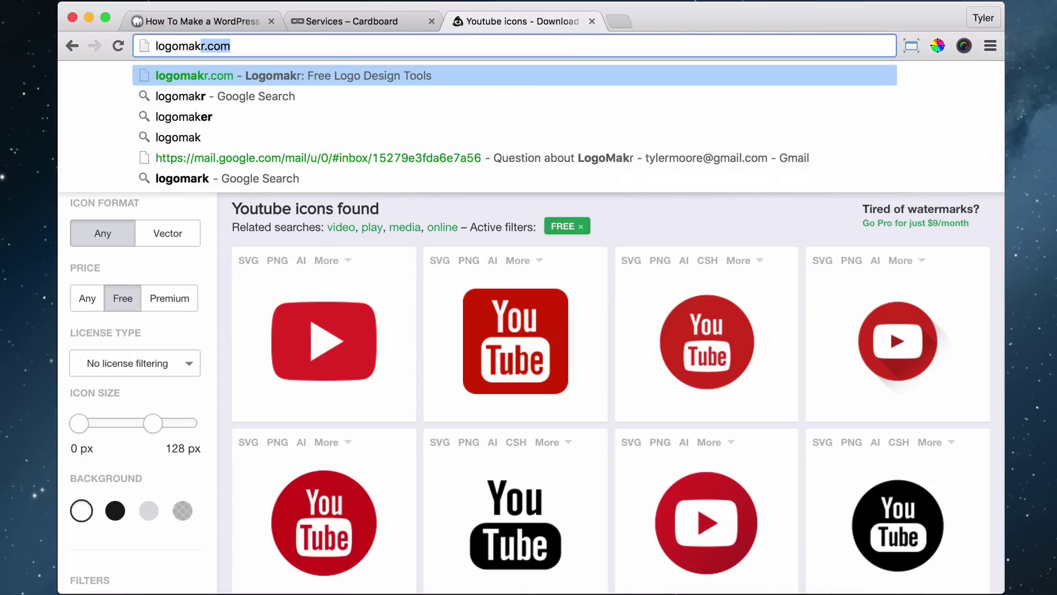
type("com")
key("Return")
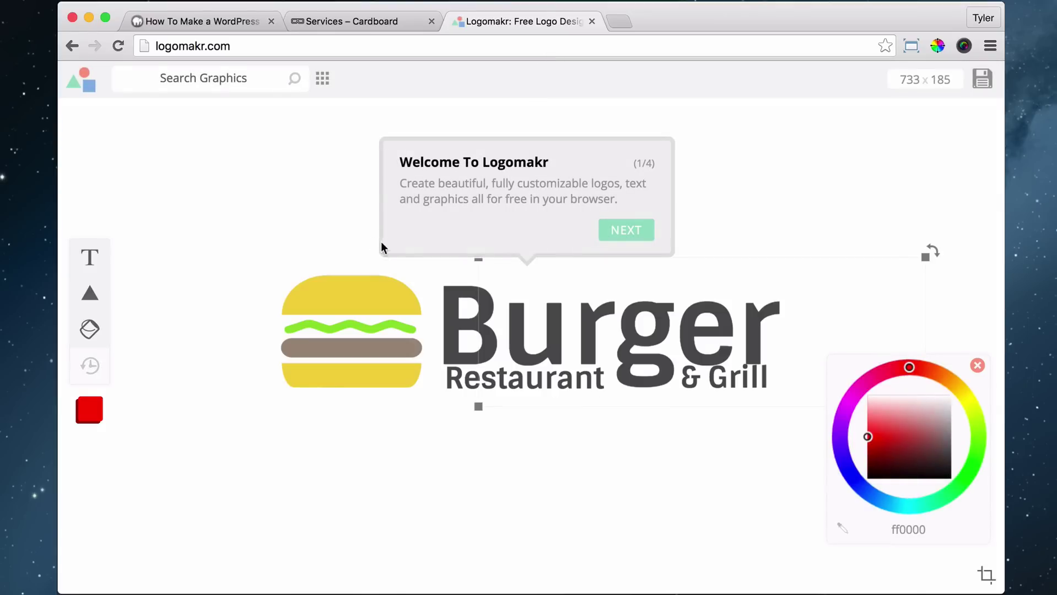
left_click(220, 78)
type("youtube")
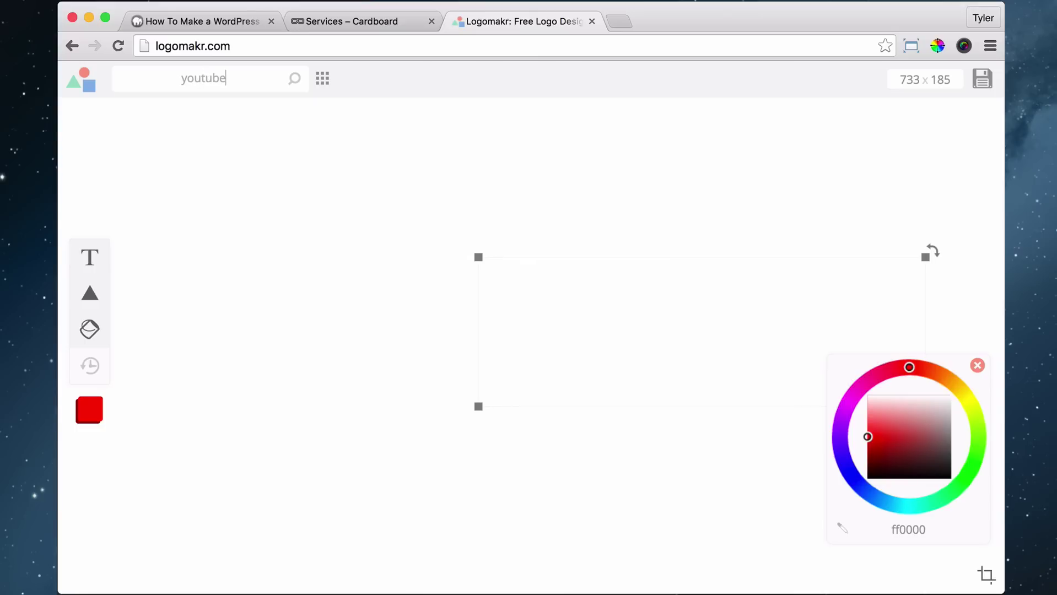
key("Return")
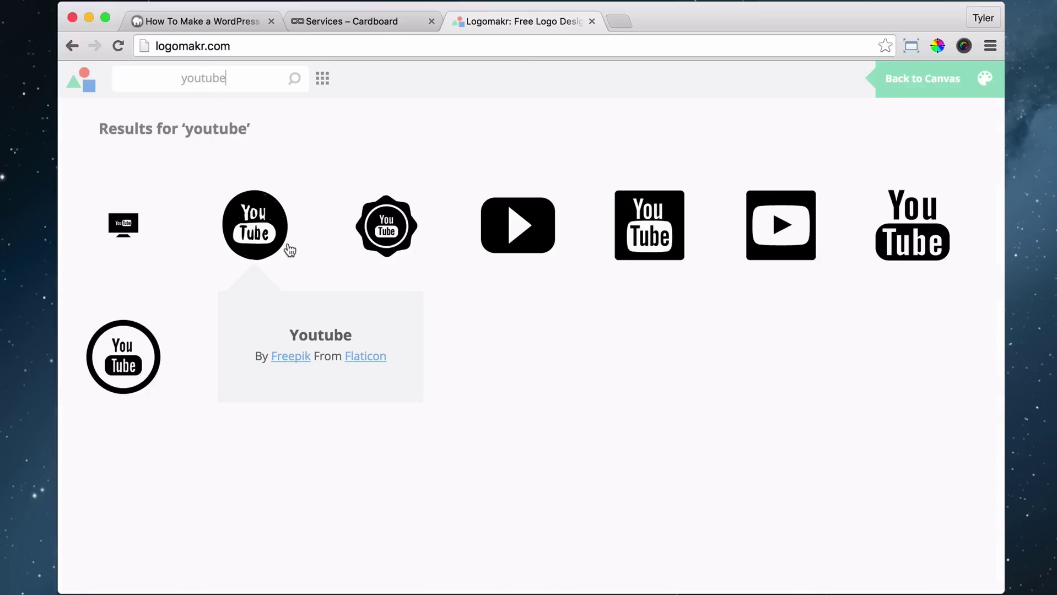
Place the round YouTube graphic on the canvas, recolor it to eb8282 and close the Logomakr tab
left_click(248, 237)
mouse_move(881, 420)
left_mouse_down()
mouse_move(901, 420)
mouse_move(890, 419)
left_mouse_up()
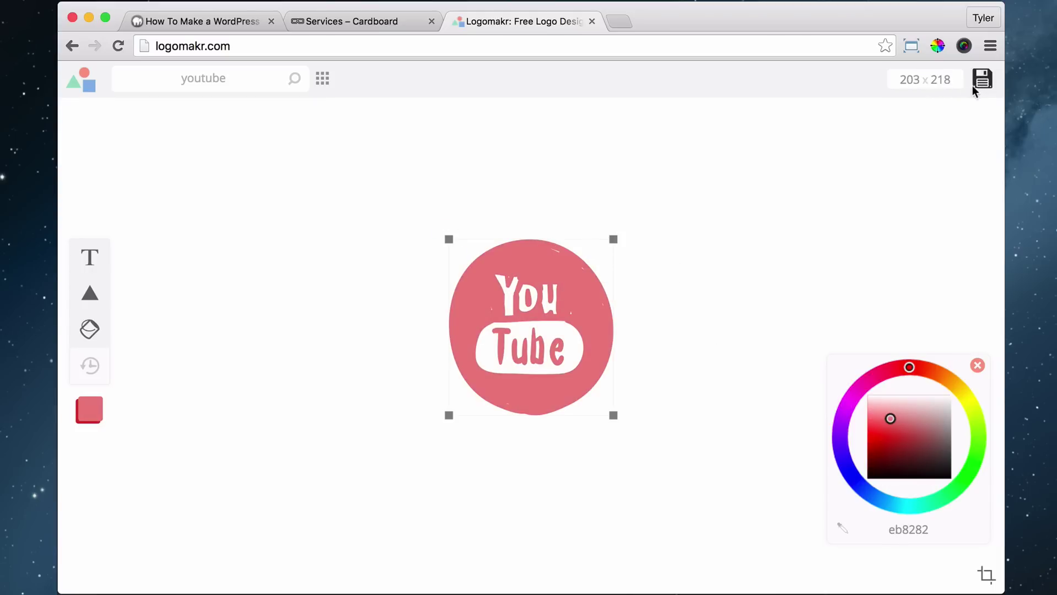
left_click(590, 21)
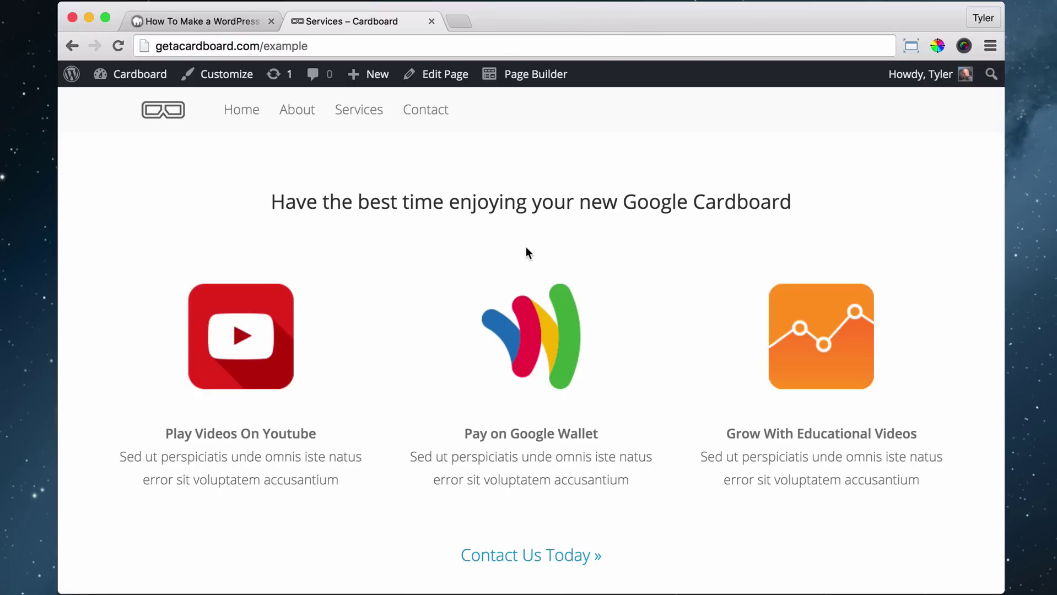
scroll(531, 253, "down", 2)
scroll(543, 263, "up", 1)
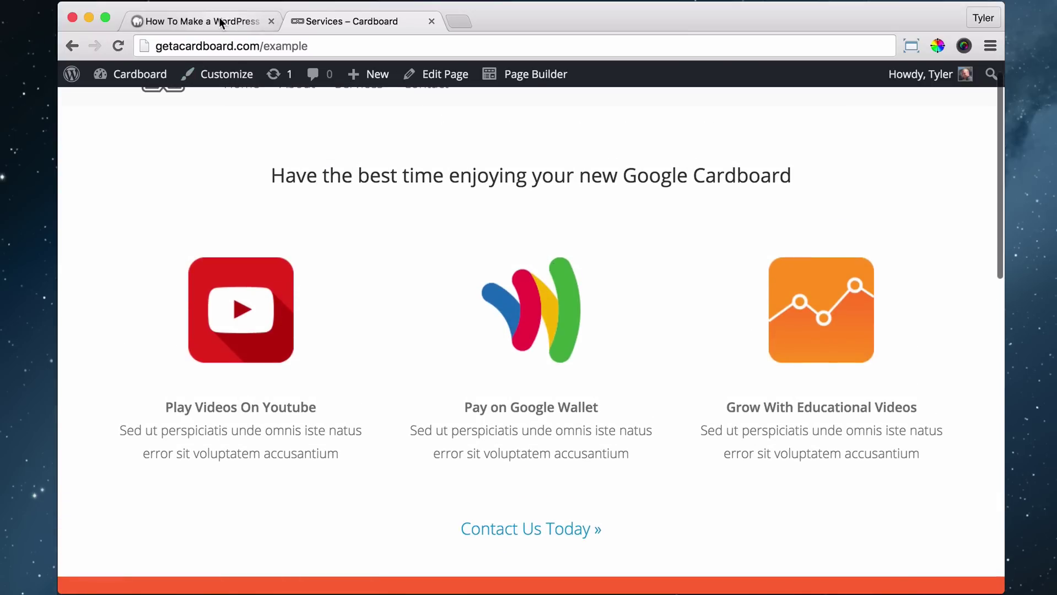
left_click(192, 20)
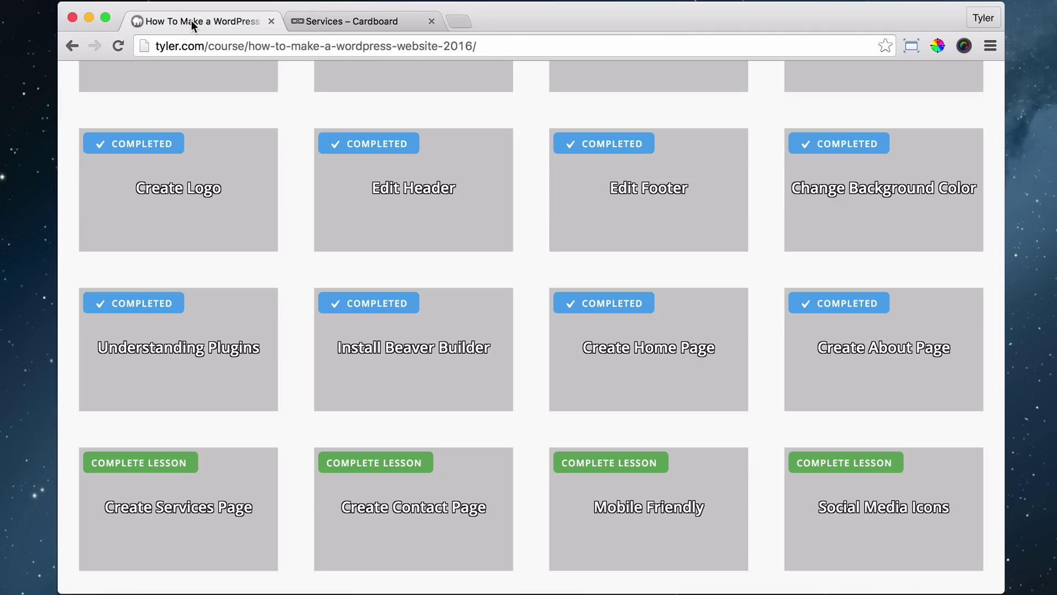
left_click(335, 17)
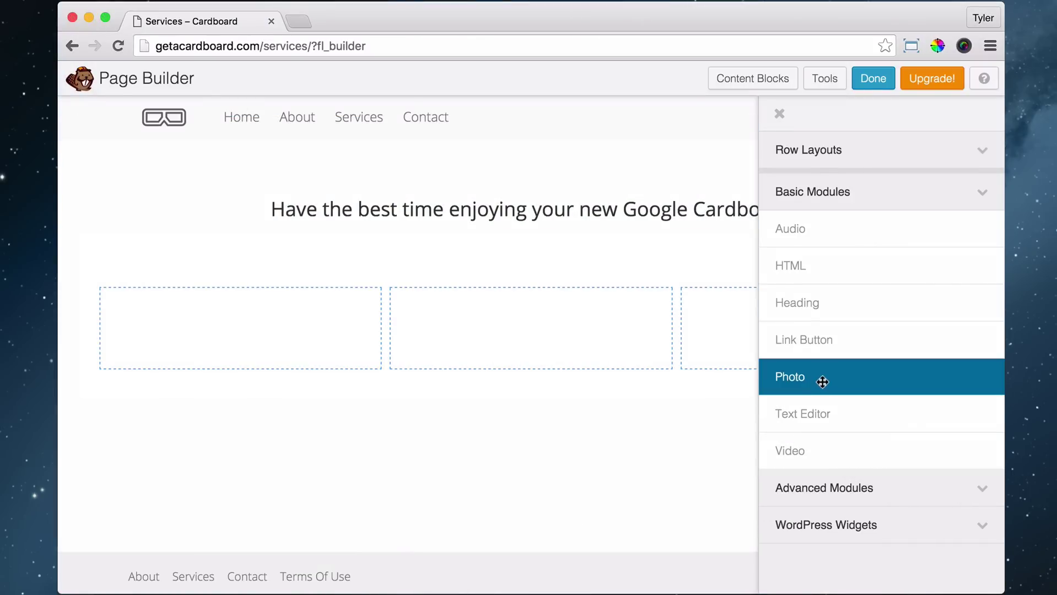
Add a Photo module to the first column of the three-column row and upload youtube.png from the Cardboard-Images folder for it
left_click_drag(826, 381, 232, 400)
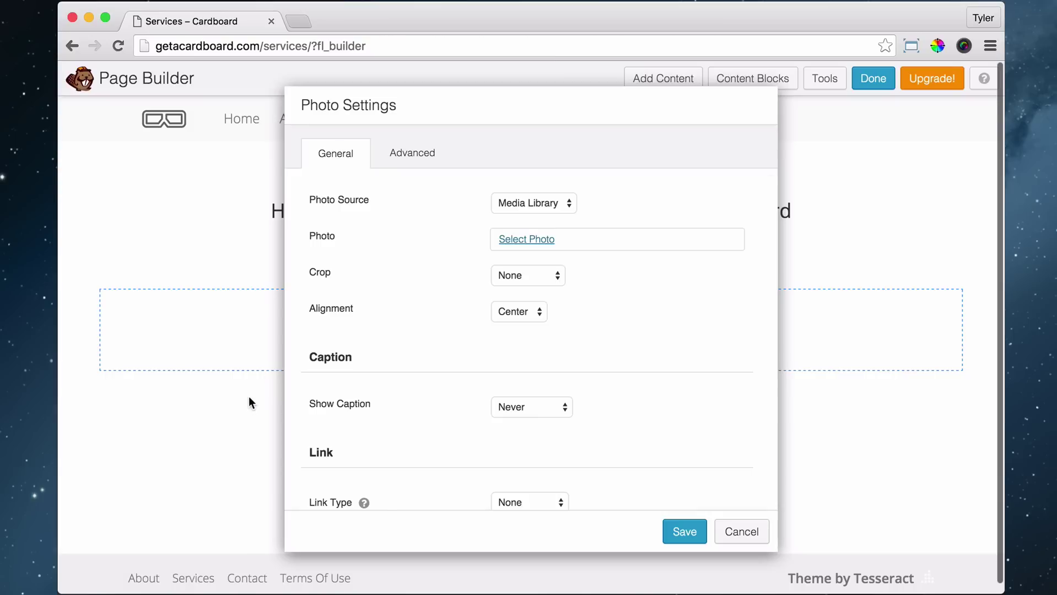
left_click(542, 241)
left_click(121, 145)
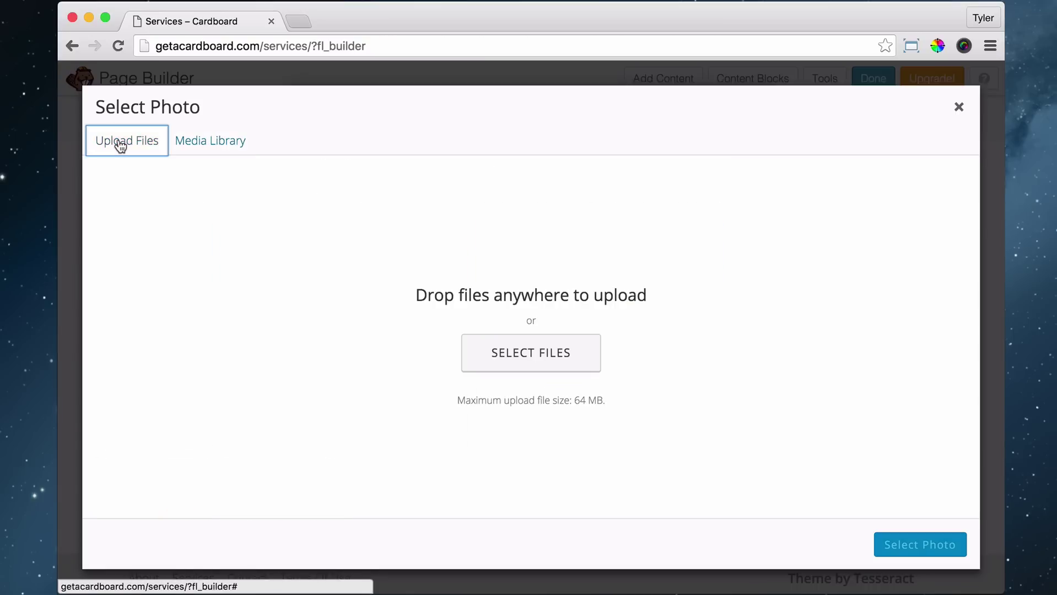
left_click(538, 355)
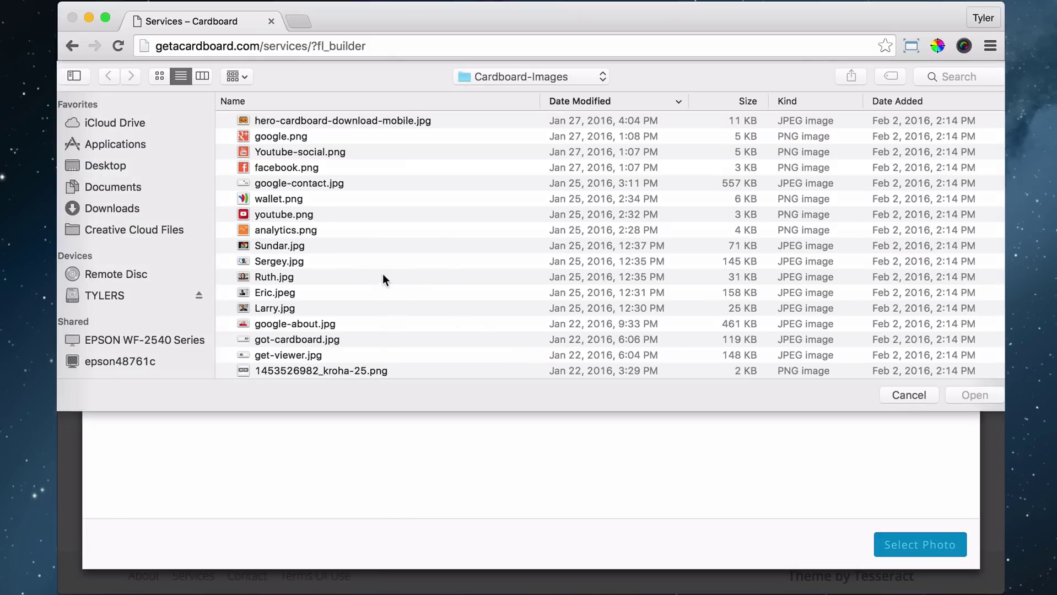
scroll(383, 274, "down", 1)
left_click(295, 201)
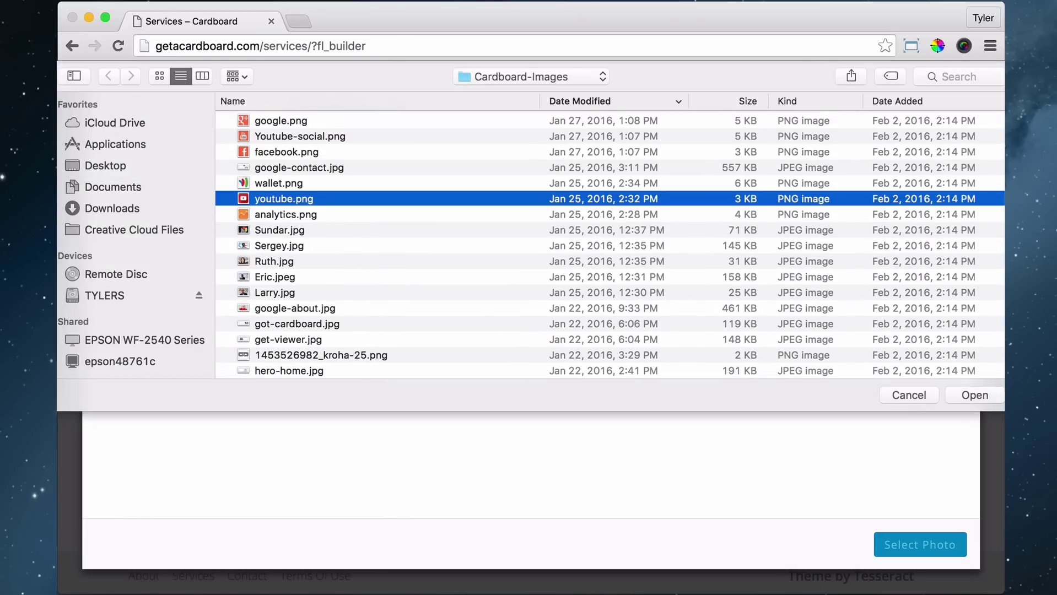
left_click(988, 397)
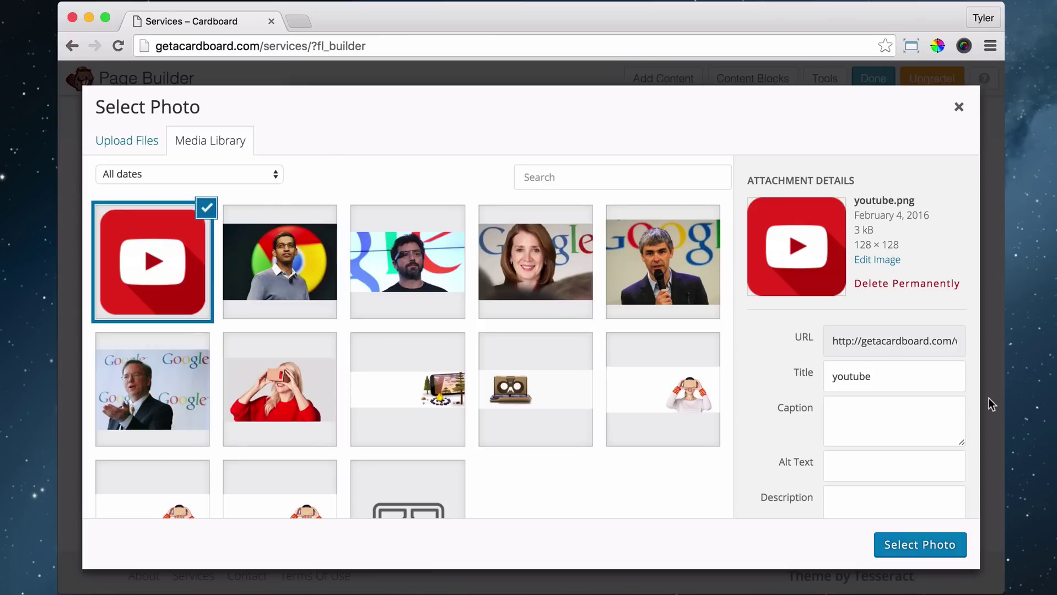
Use the uploaded youtube.png as the module's photo and save the photo settings
left_click(922, 546)
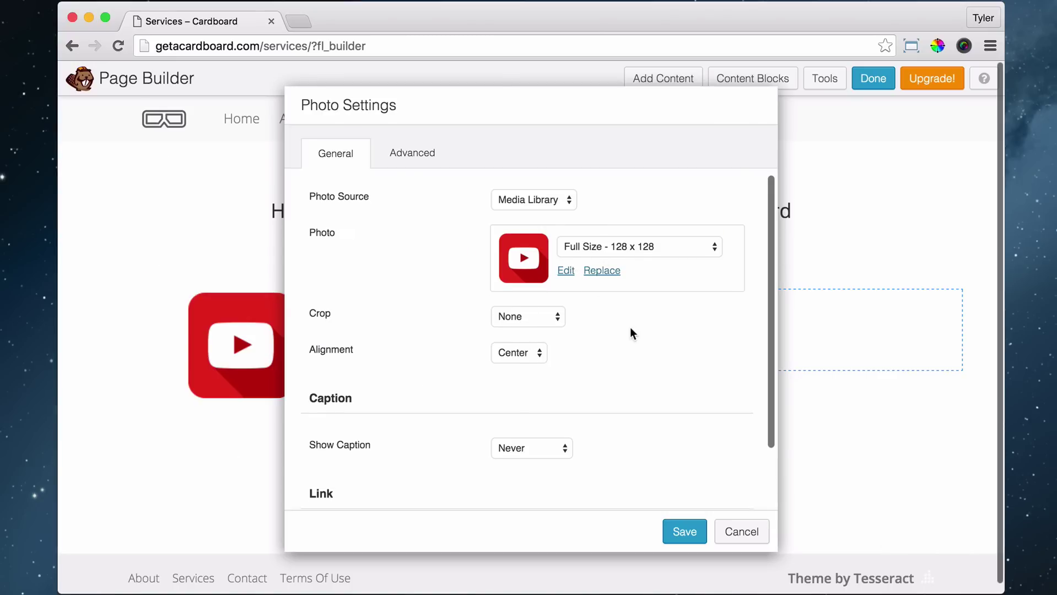
scroll(633, 329, "down", 3)
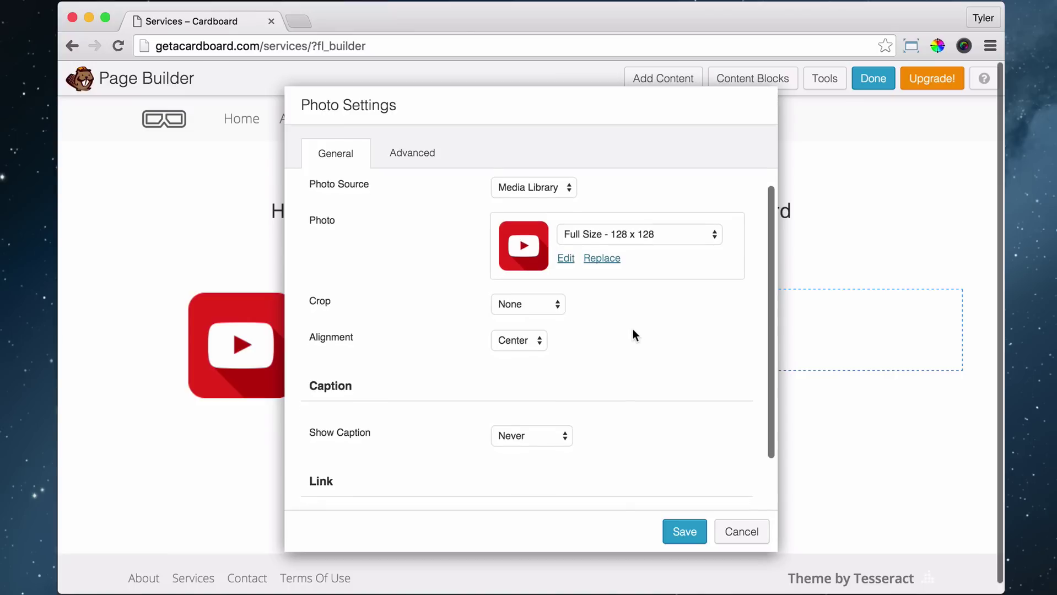
left_click(684, 531)
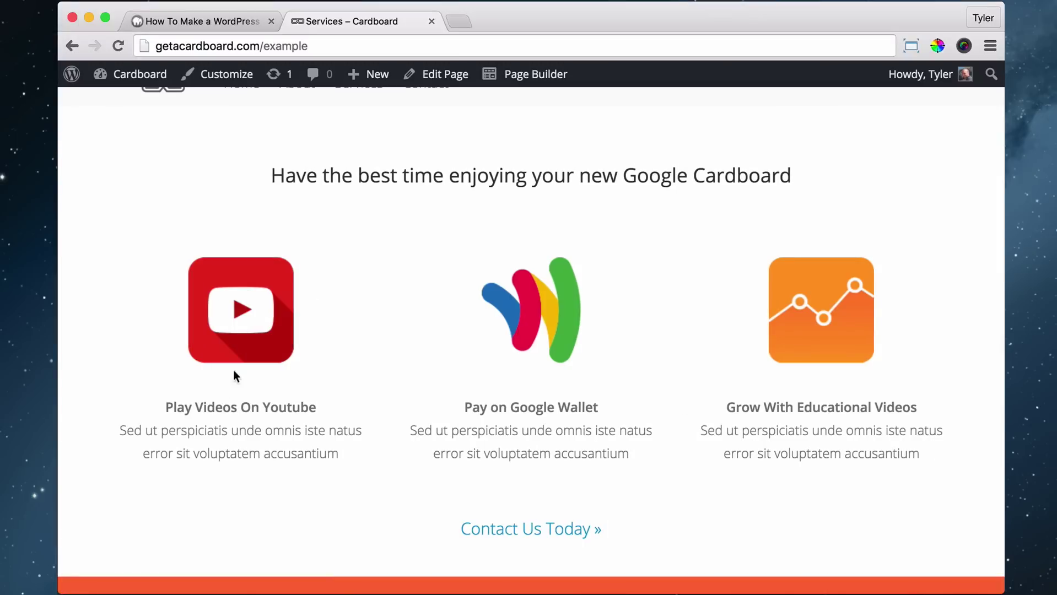
Examine the title and description under the YouTube icon on the example page
left_click_drag(165, 408, 320, 453)
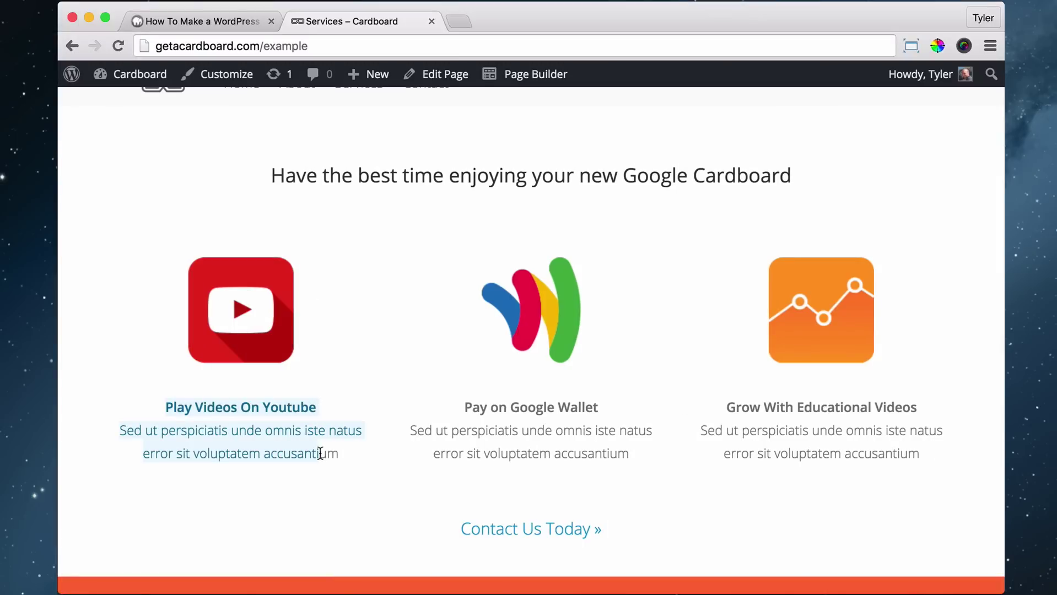
left_click(320, 453)
left_click(88, 17)
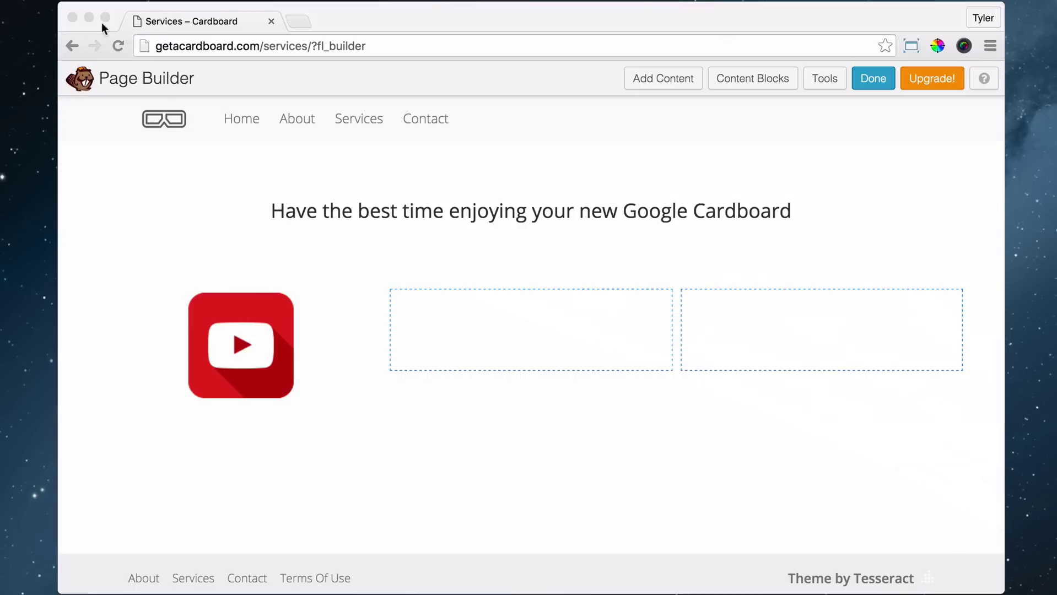
Add a Text Editor module below the YouTube photo and copy the "Play Videos On Youtube" title and description from the example page
left_click(685, 83)
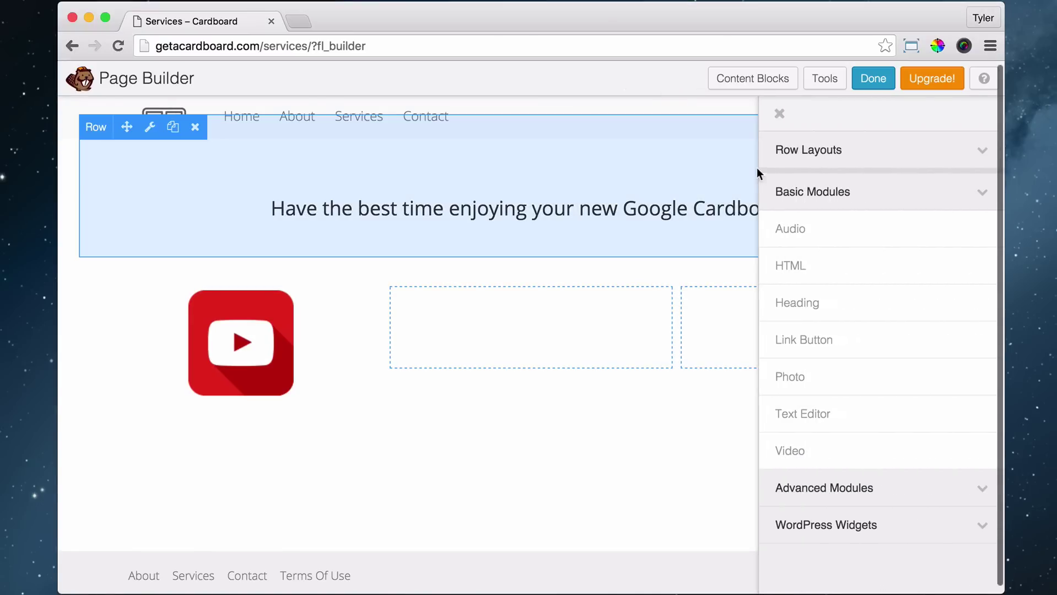
left_click_drag(821, 418, 240, 497)
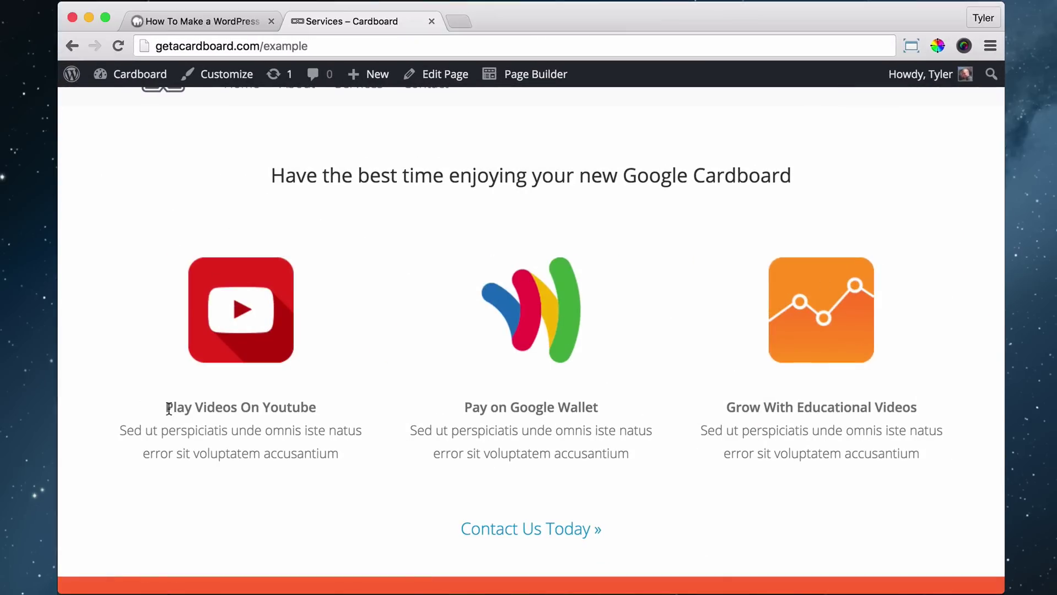
left_click_drag(169, 408, 359, 446)
right_click(304, 436)
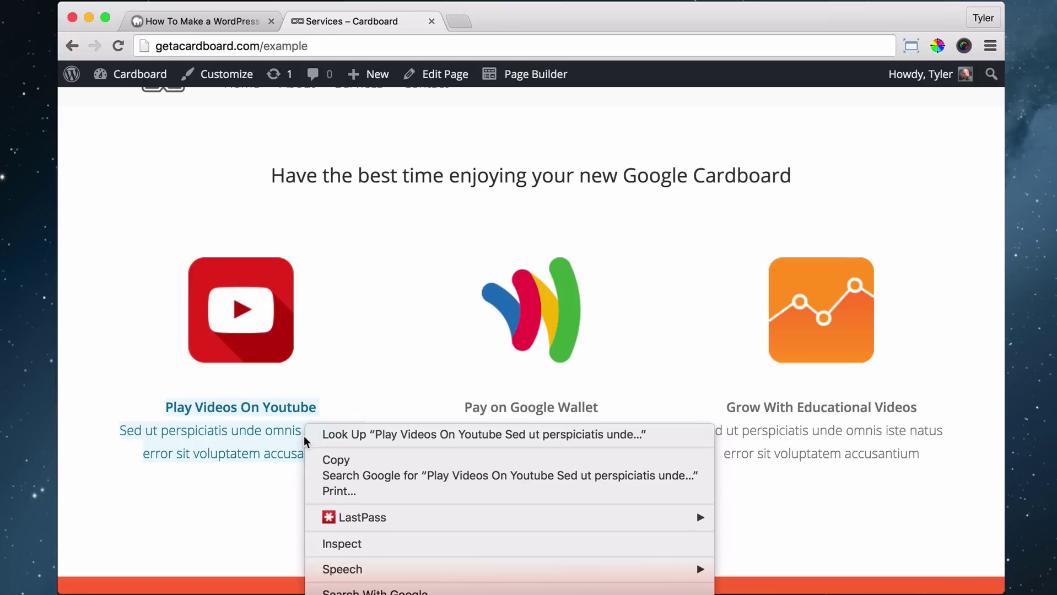
left_click(362, 461)
left_click(88, 17)
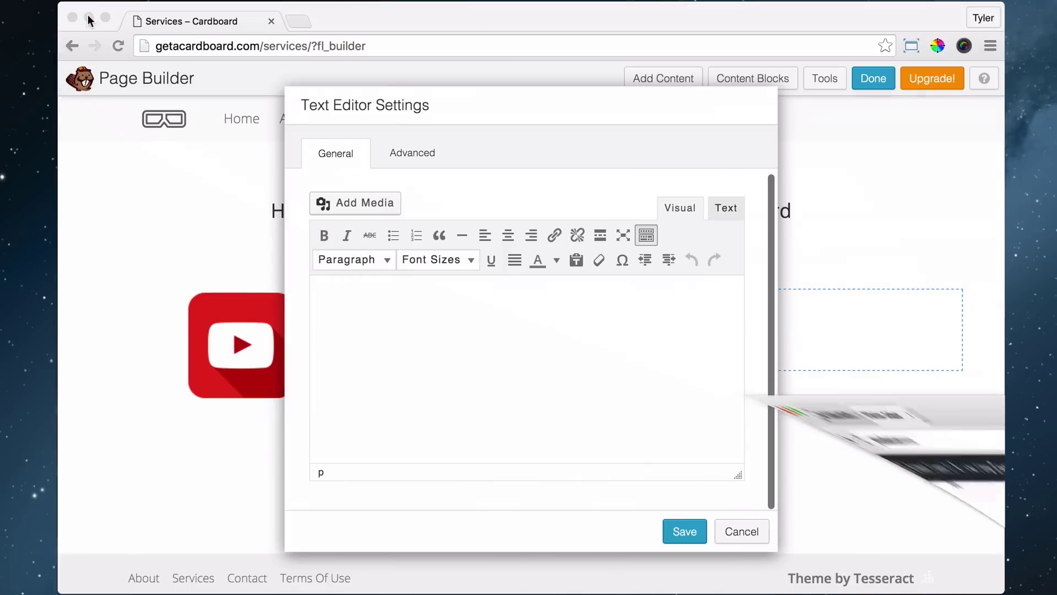
Paste the copied "Play Videos On Youtube" title and description into the text editor as plain text
left_click(405, 312)
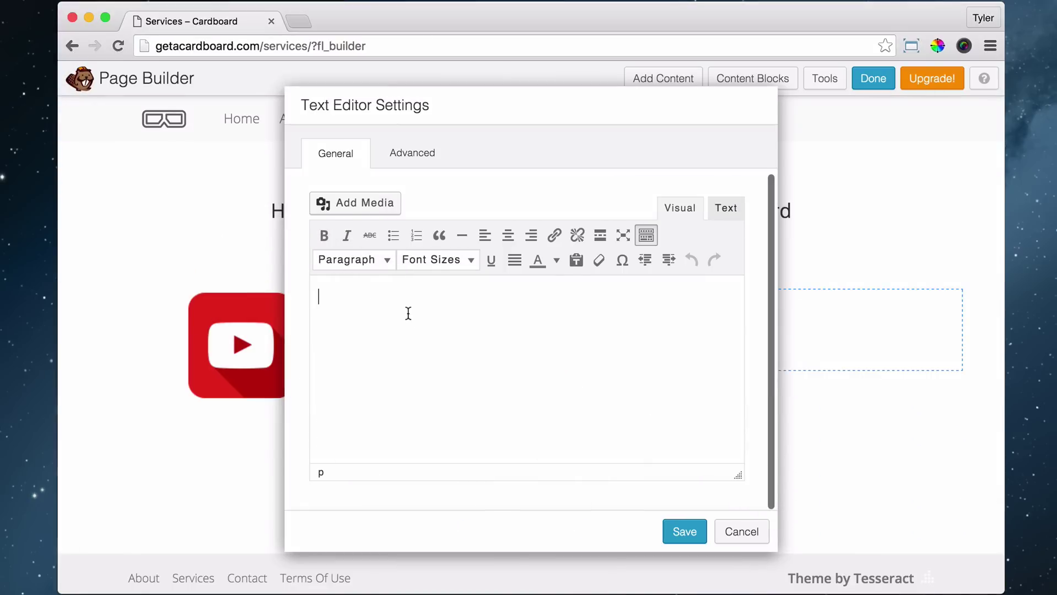
left_click(577, 261)
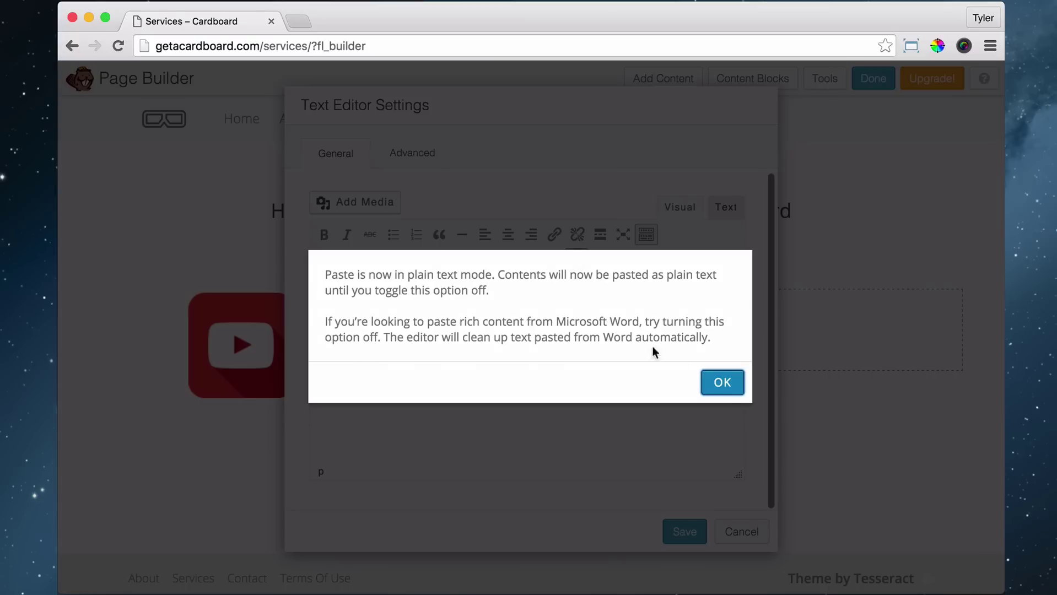
left_click(722, 383)
right_click(367, 311)
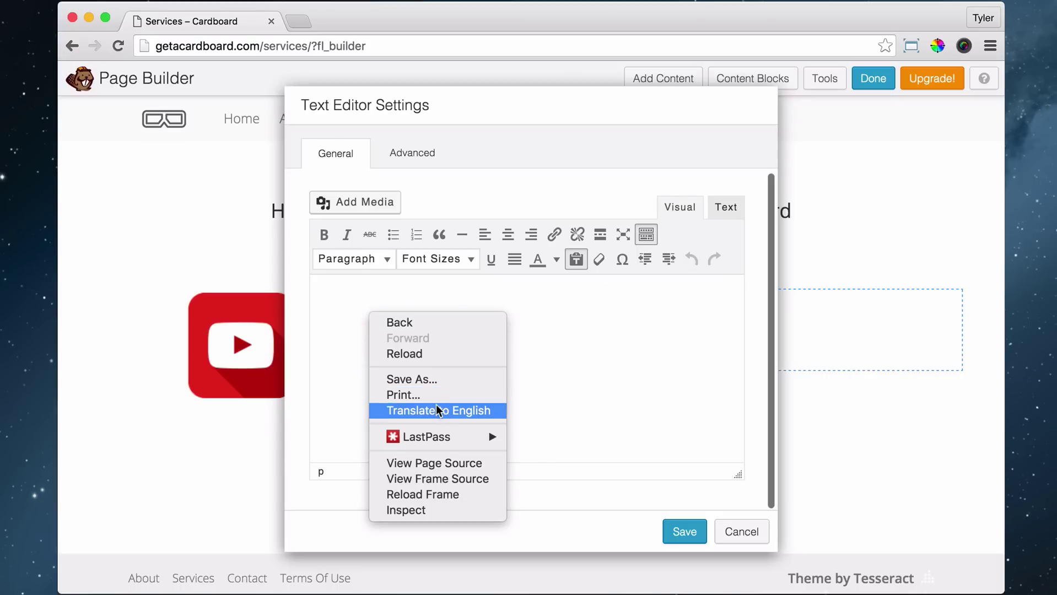
right_click(331, 310)
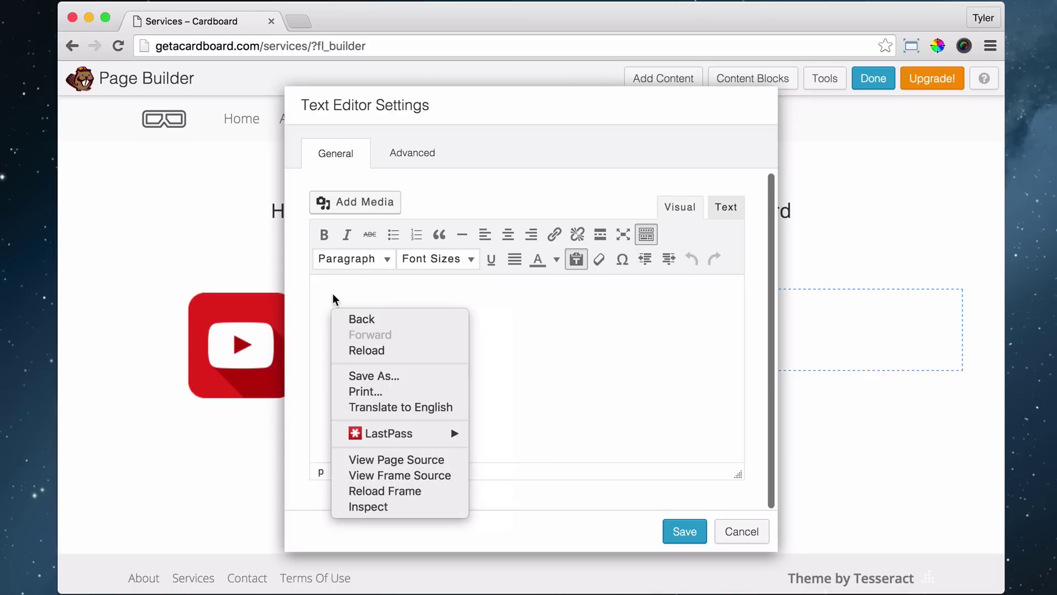
right_click(334, 293)
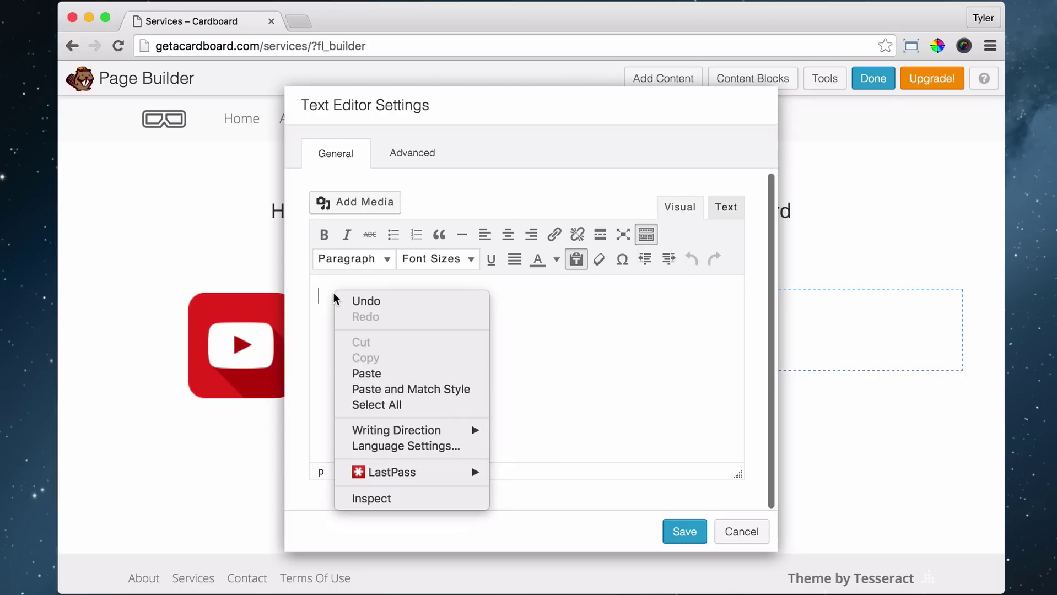
left_click(375, 375)
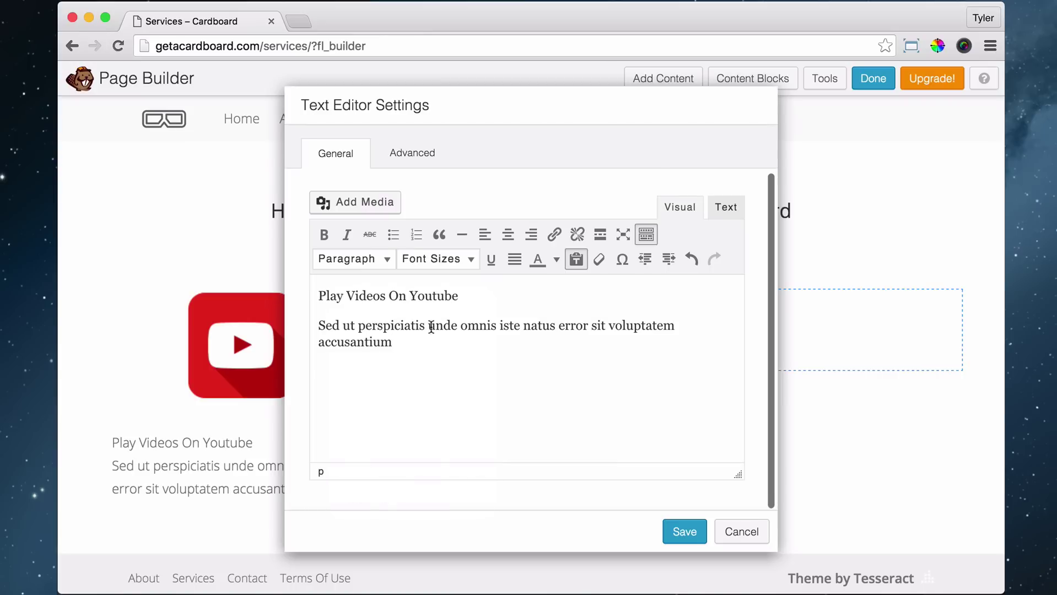
Make the "Play Videos On Youtube" title bold, center the title and description, and save the text module
left_click_drag(463, 296, 293, 293)
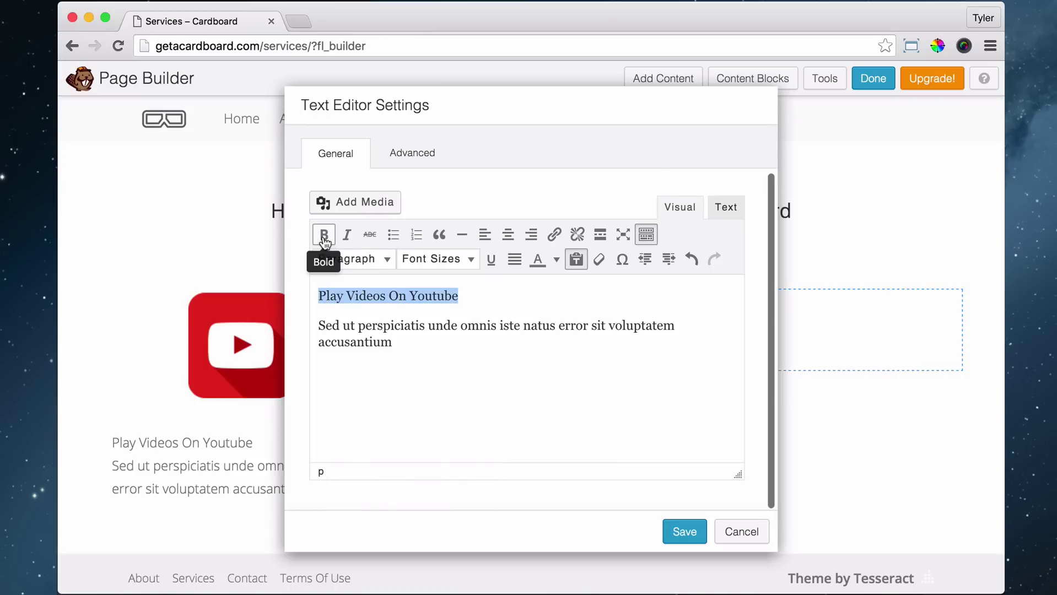
left_click(324, 236)
left_click_drag(381, 343, 270, 276)
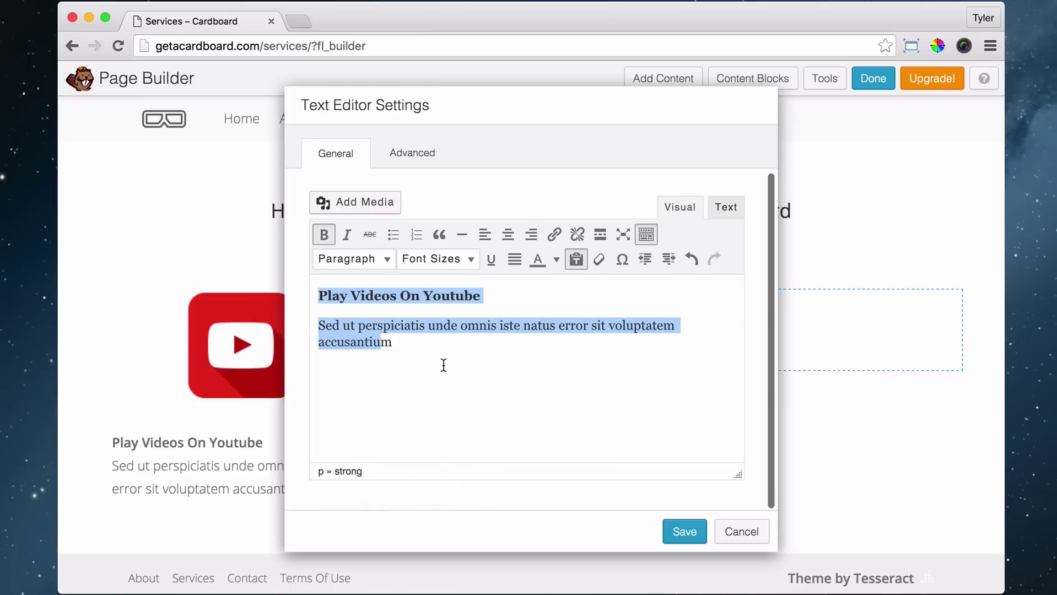
left_click_drag(415, 347, 267, 285)
left_click(508, 235)
left_click(579, 359)
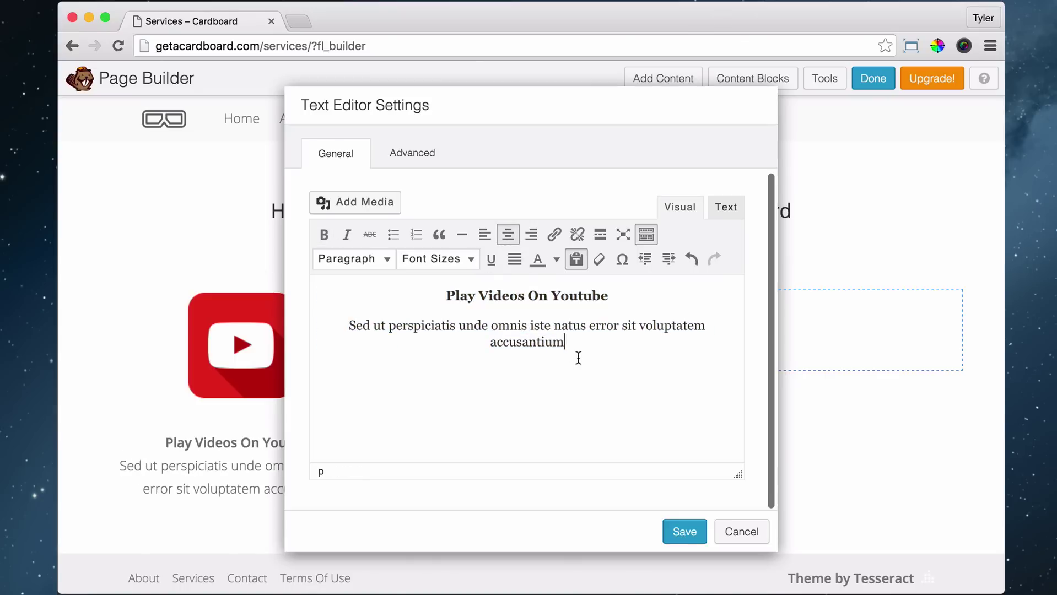
left_click(681, 538)
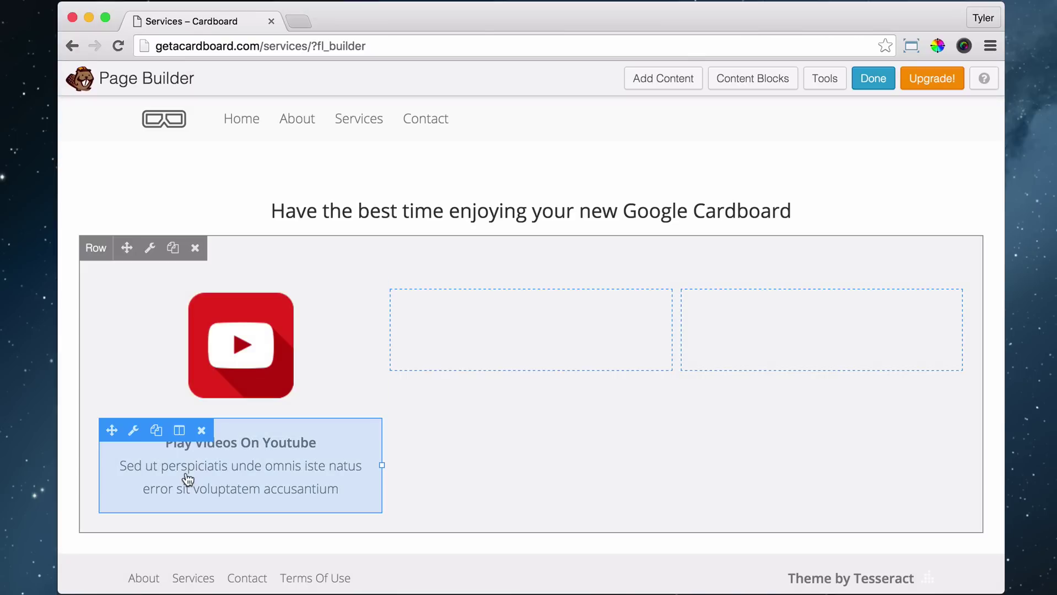
Duplicate the "Play Videos On Youtube" text module twice, placing one copy in the second column and one in the third
left_click(157, 431)
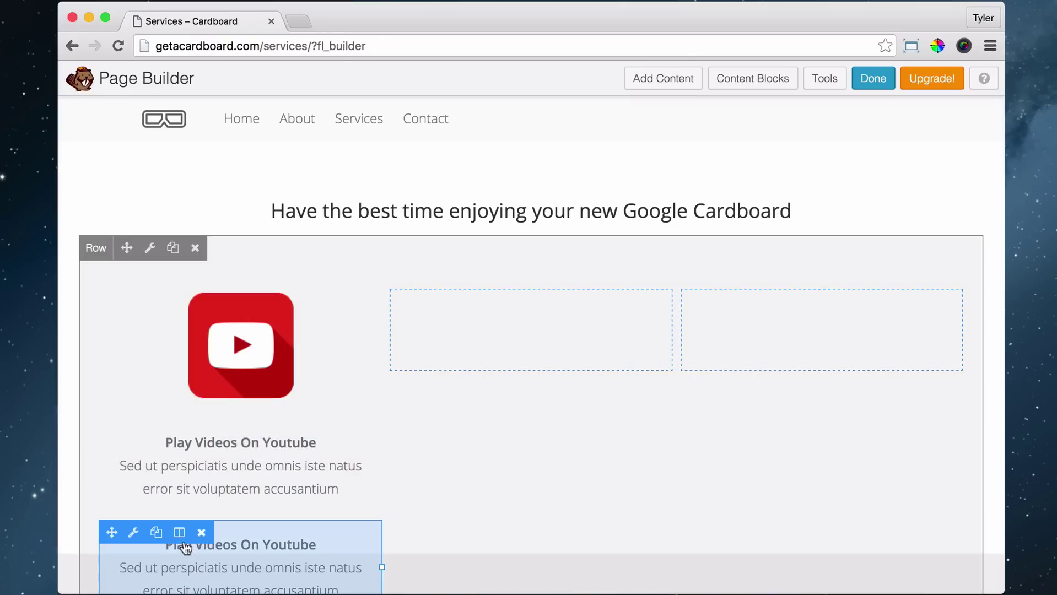
left_click_drag(110, 532, 511, 355)
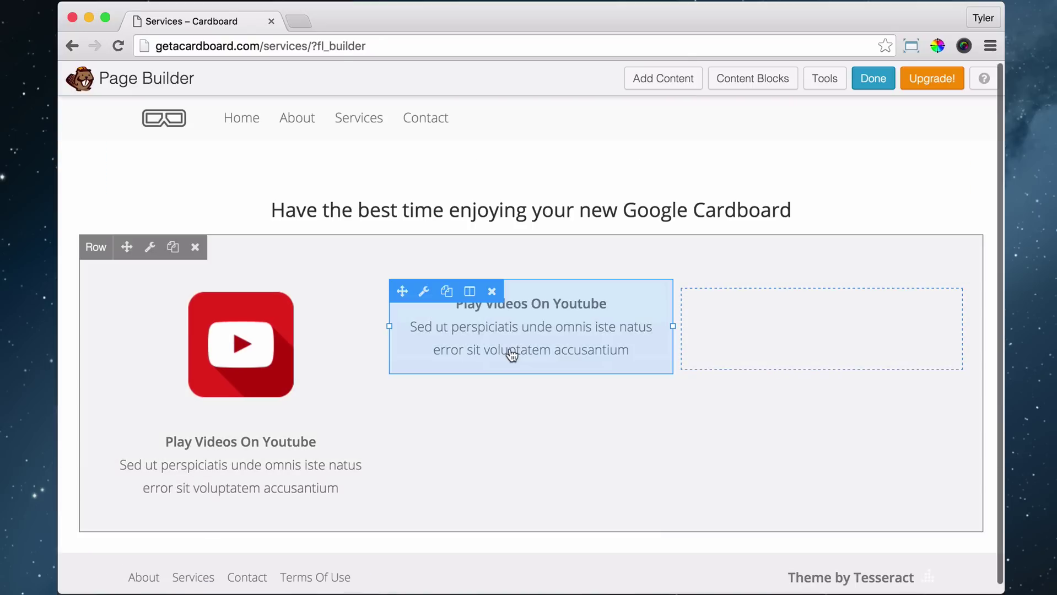
left_click(447, 293)
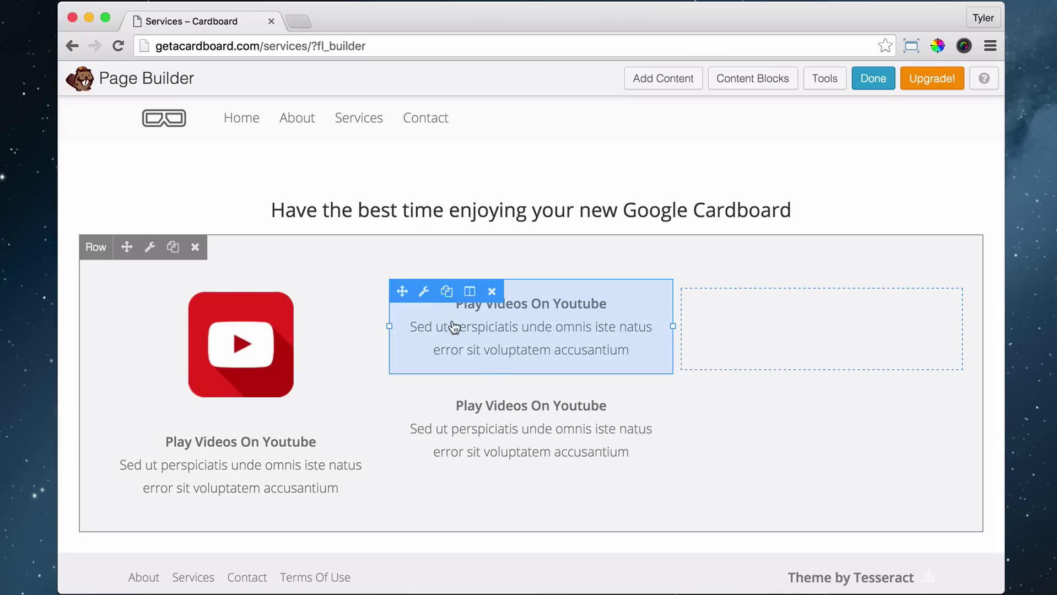
left_click_drag(398, 393, 725, 317)
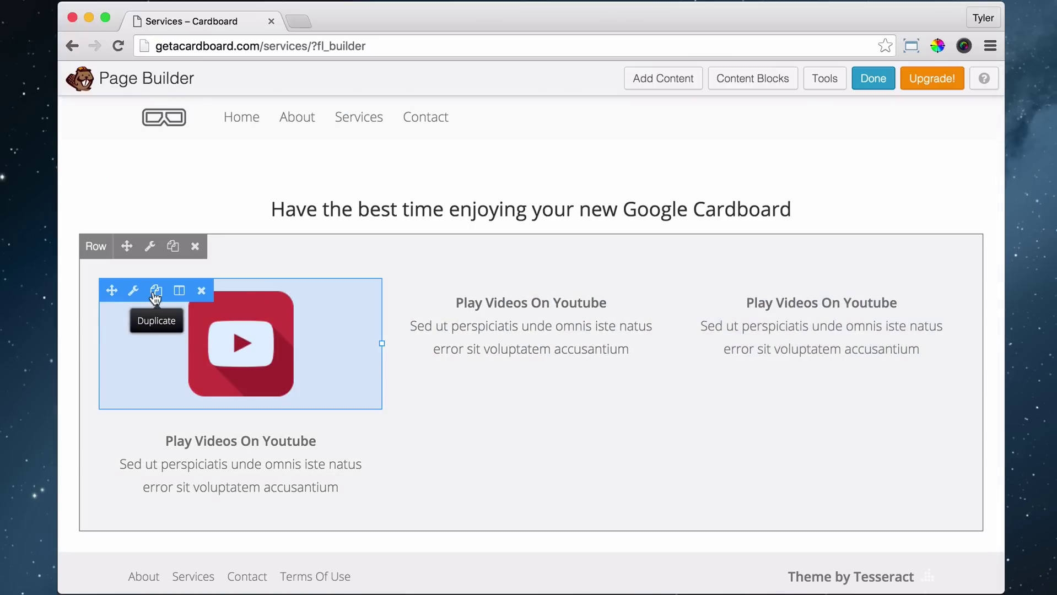
Duplicate the YouTube photo twice, placing one copy above the text in the second column and one in the third
left_click(155, 291)
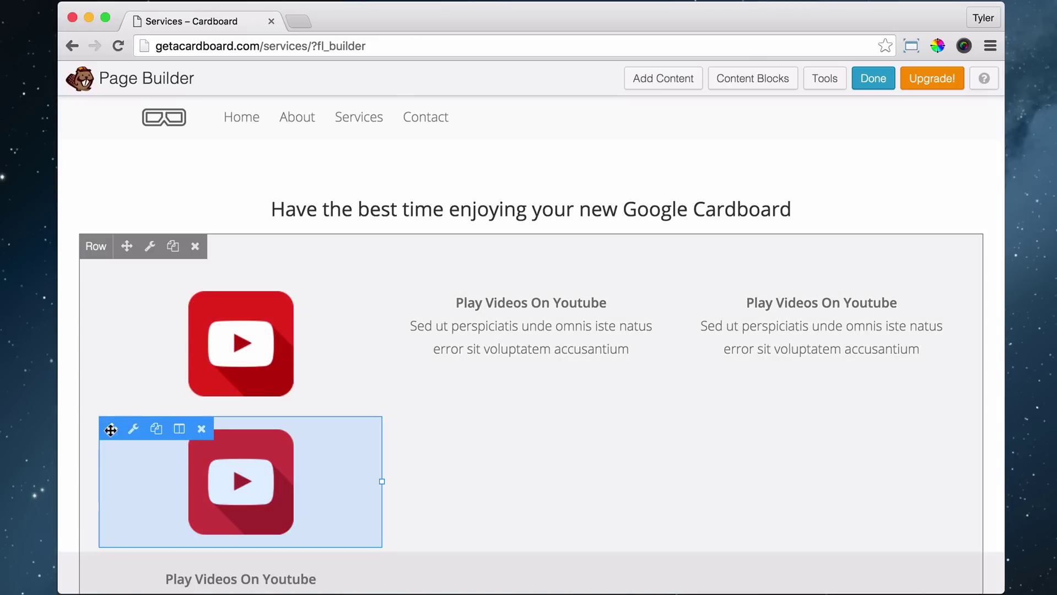
left_click_drag(109, 430, 533, 321)
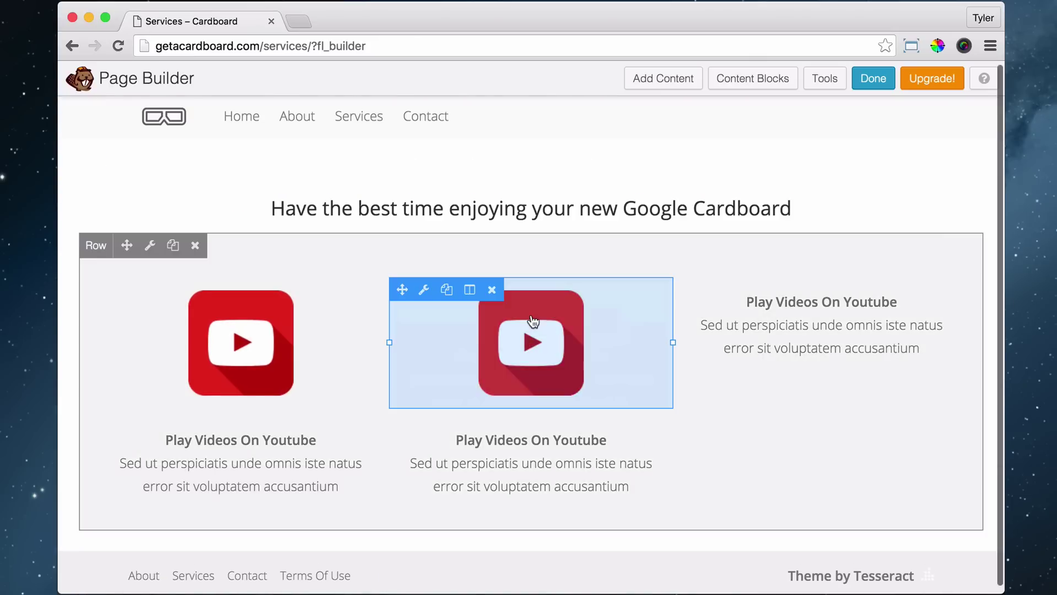
left_click(448, 291)
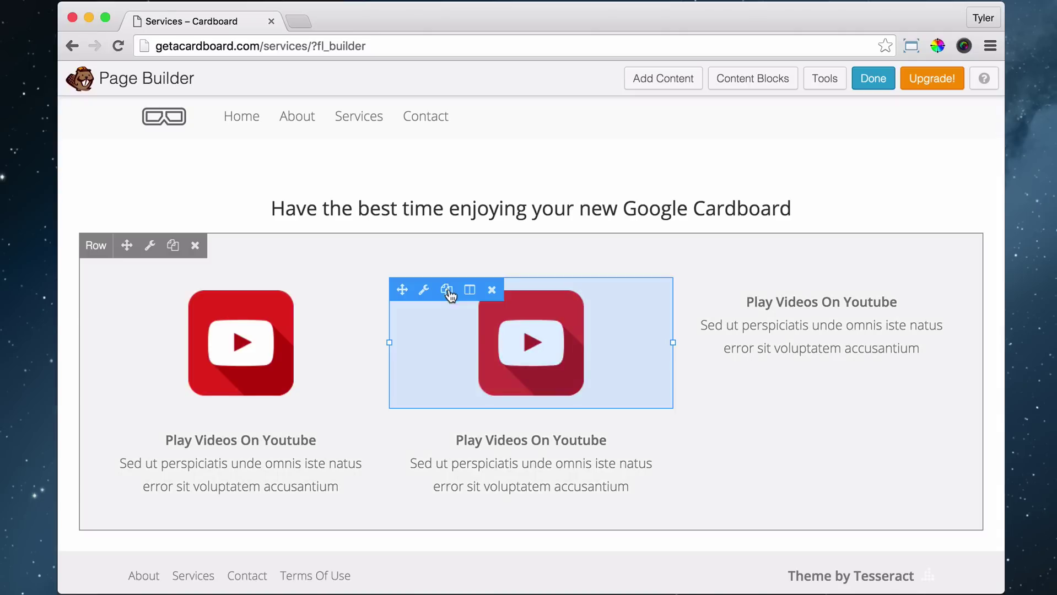
left_click_drag(402, 432, 817, 314)
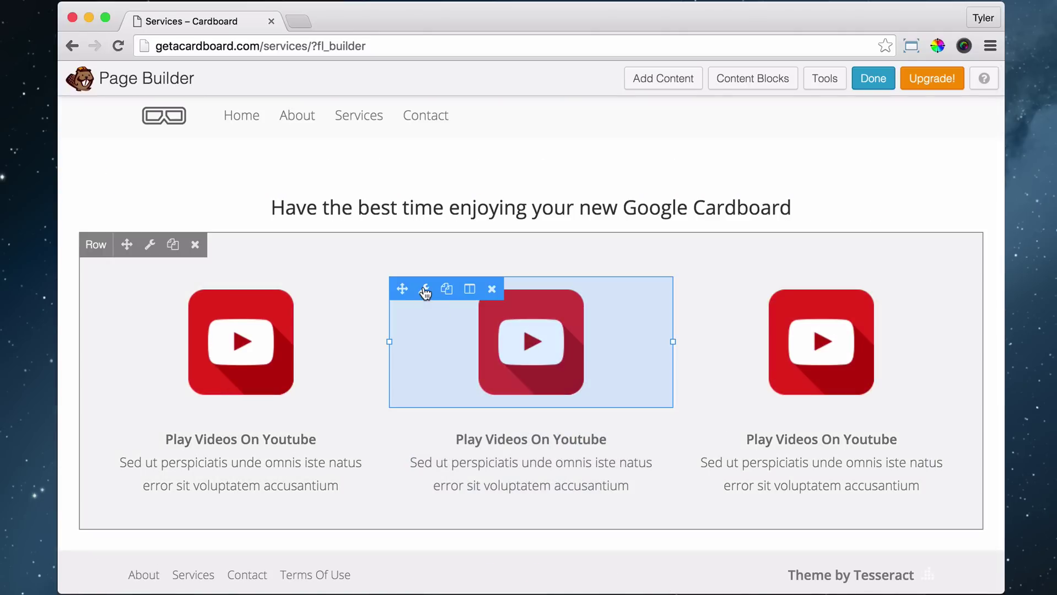
Start replacing the second column's photo and copy the "Pay on Google Wallet" title from the example page
left_click(423, 288)
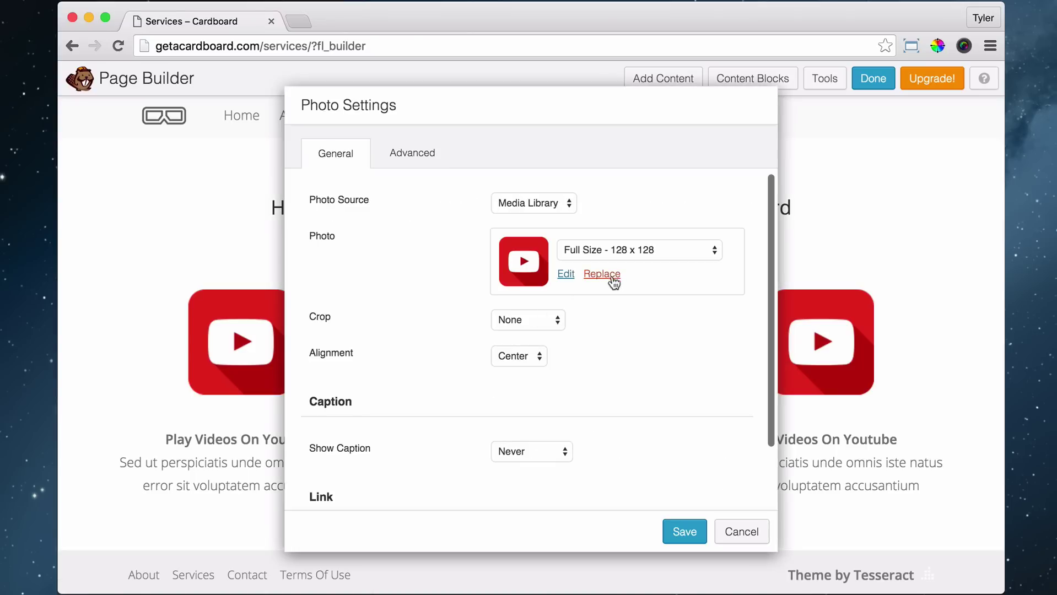
left_click(602, 273)
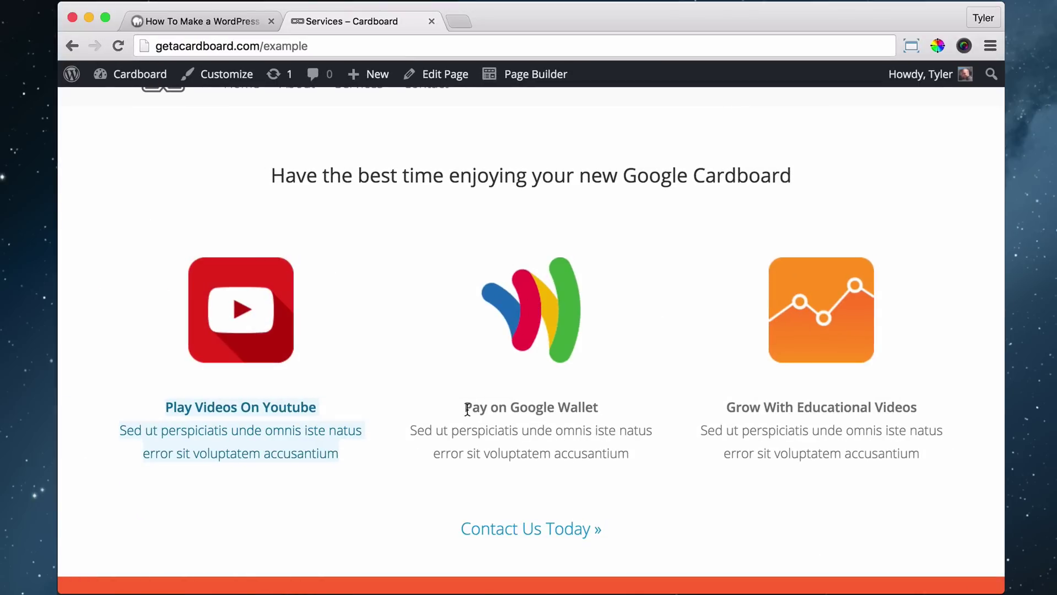
left_click_drag(465, 409, 606, 411)
right_click(578, 408)
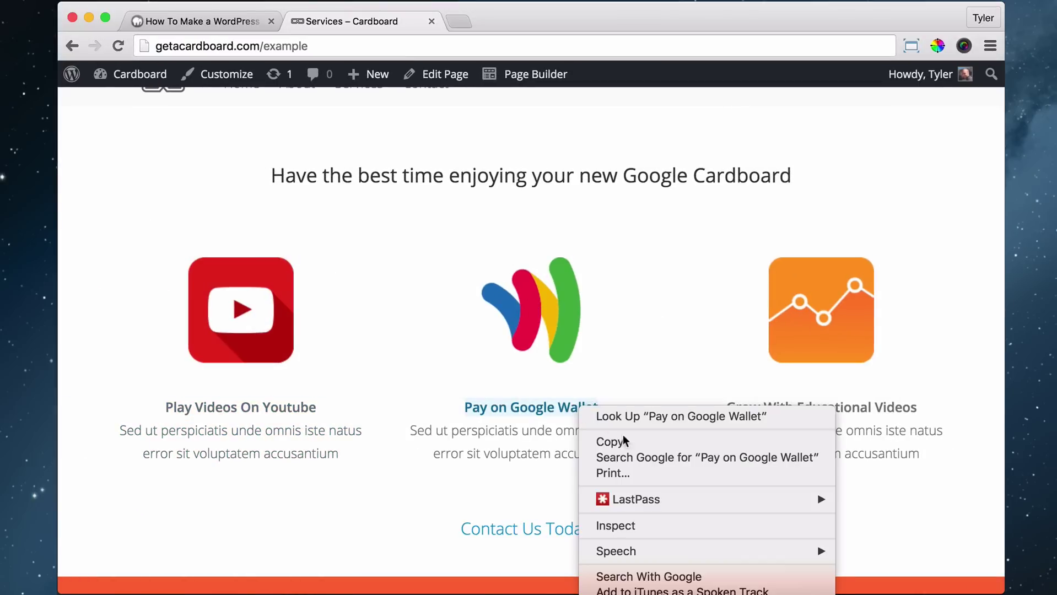
left_click(625, 437)
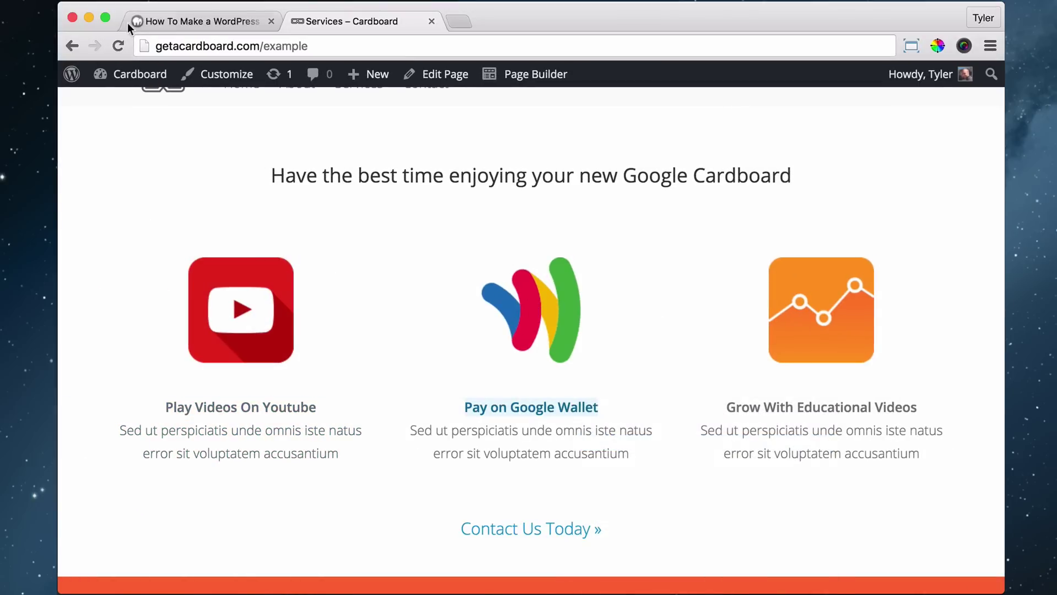
left_click(87, 18)
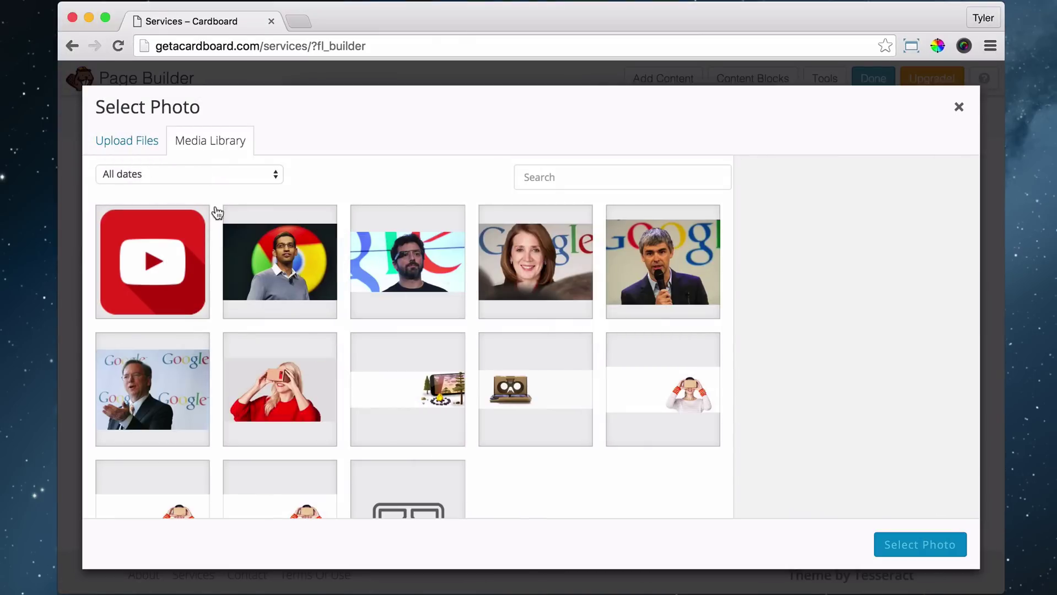
Upload wallet.png from the Cardboard-Images folder, use it as the second column's photo, and save the photo settings
left_click(132, 141)
left_click(573, 362)
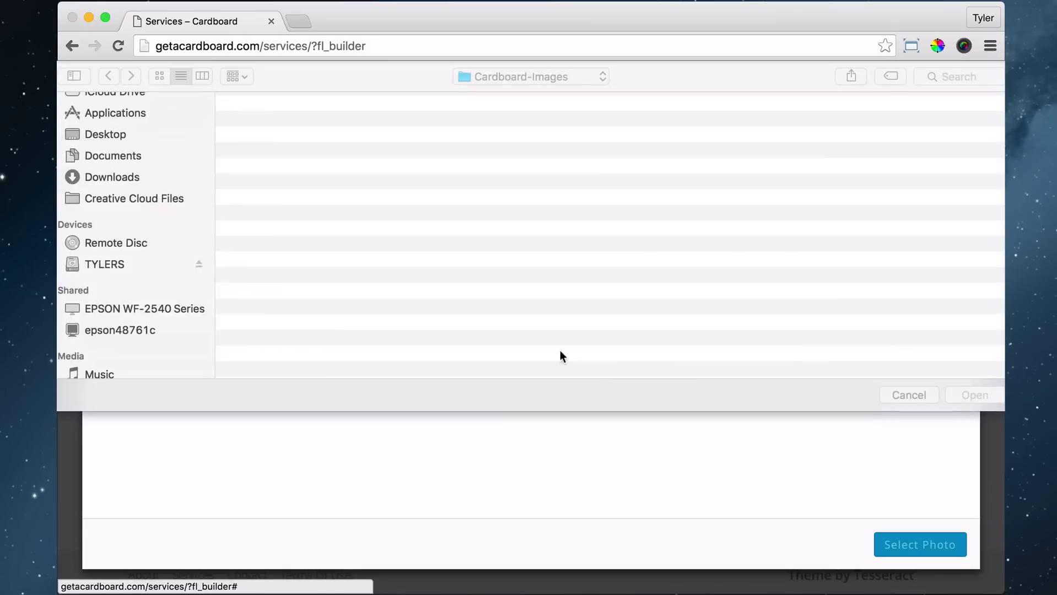
left_click(279, 199)
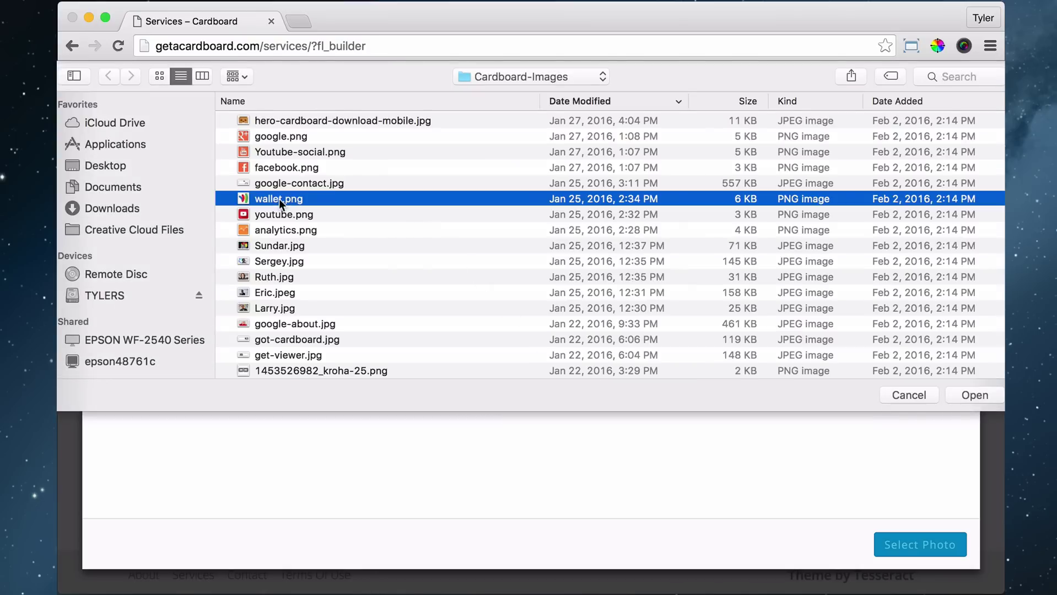
left_click(978, 396)
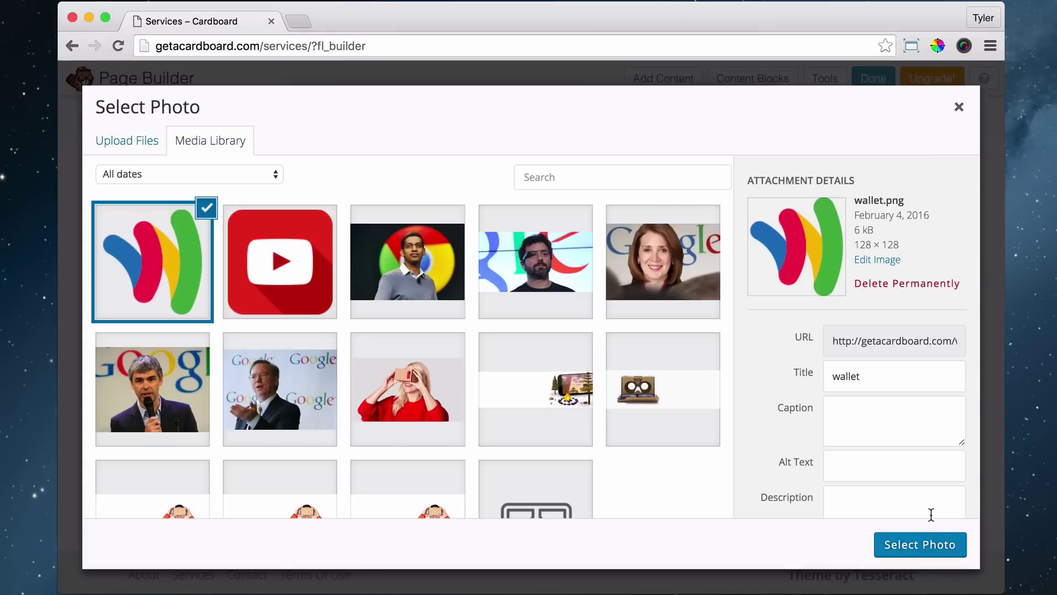
left_click(920, 545)
left_click(685, 532)
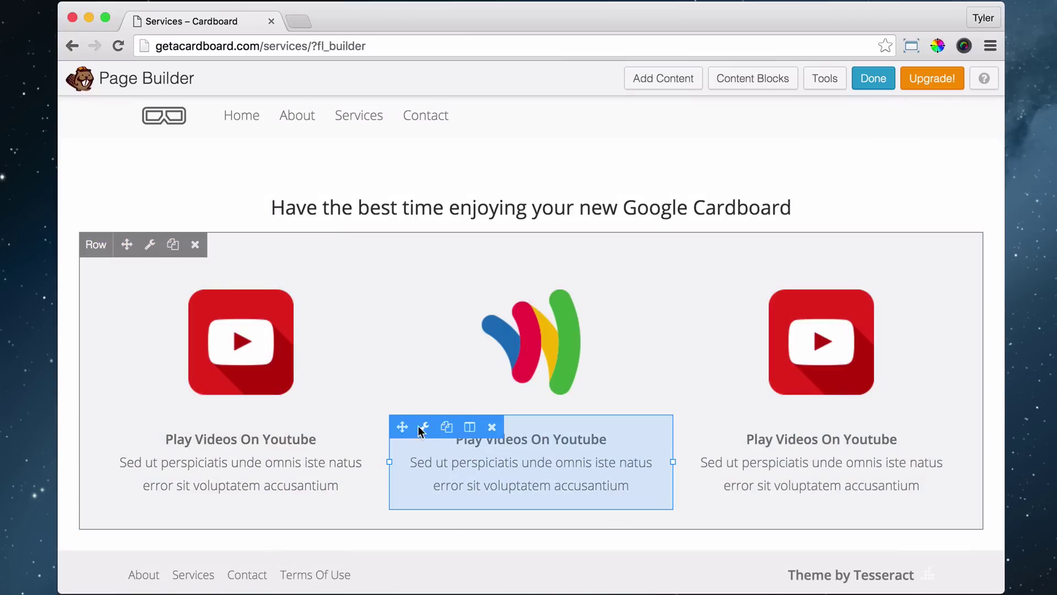
Replace the second column's title with the copied "Pay on Google Wallet" as plain text, remove leftover letters, and save the module
left_click(423, 428)
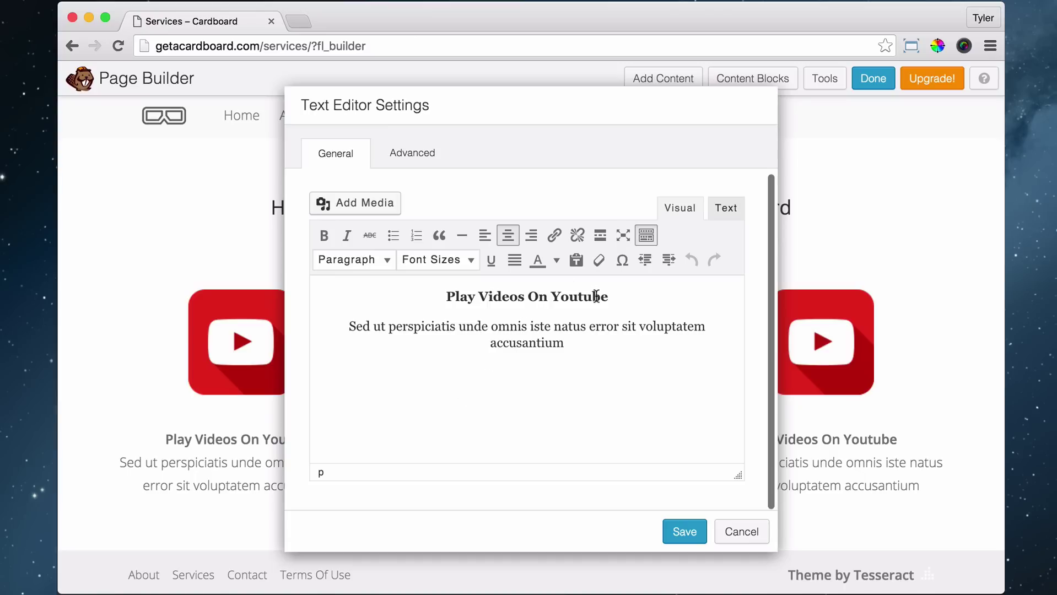
left_click_drag(604, 297, 450, 294)
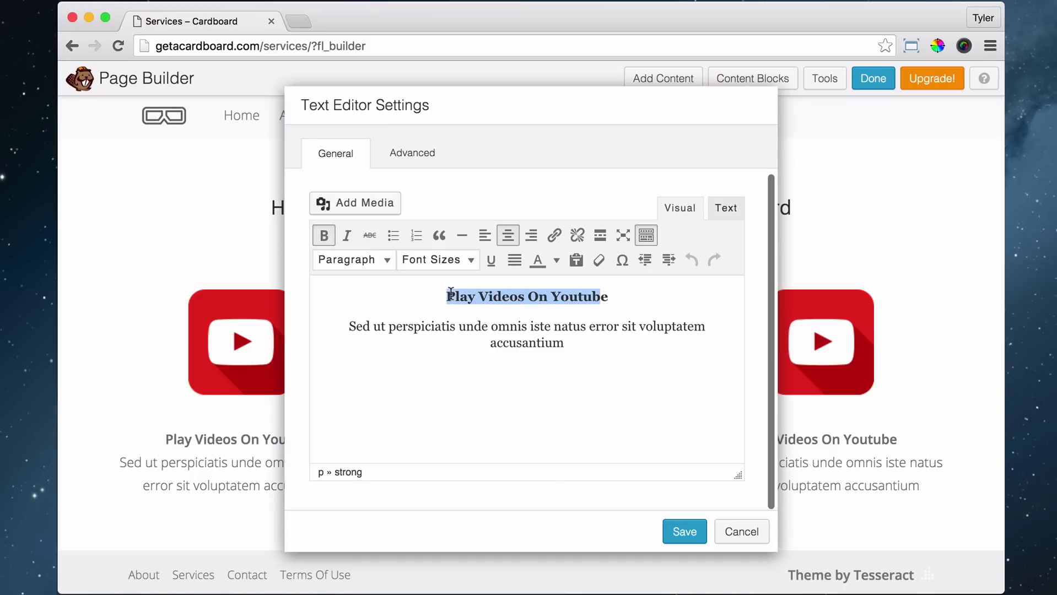
left_click(577, 264)
key("super+v")
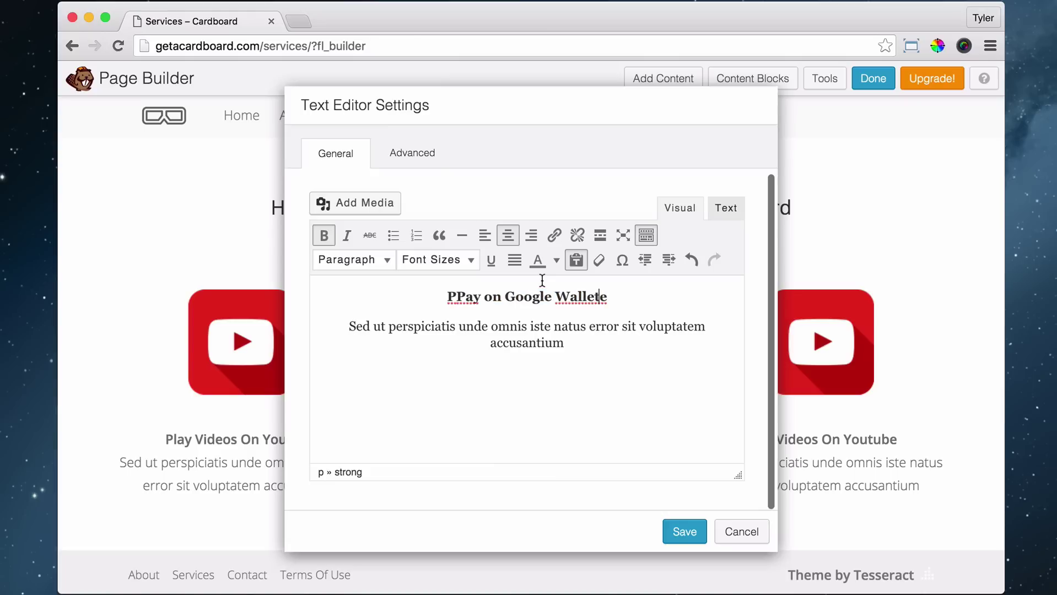
left_click(455, 298)
key("BackSpace")
key("BackSpace")
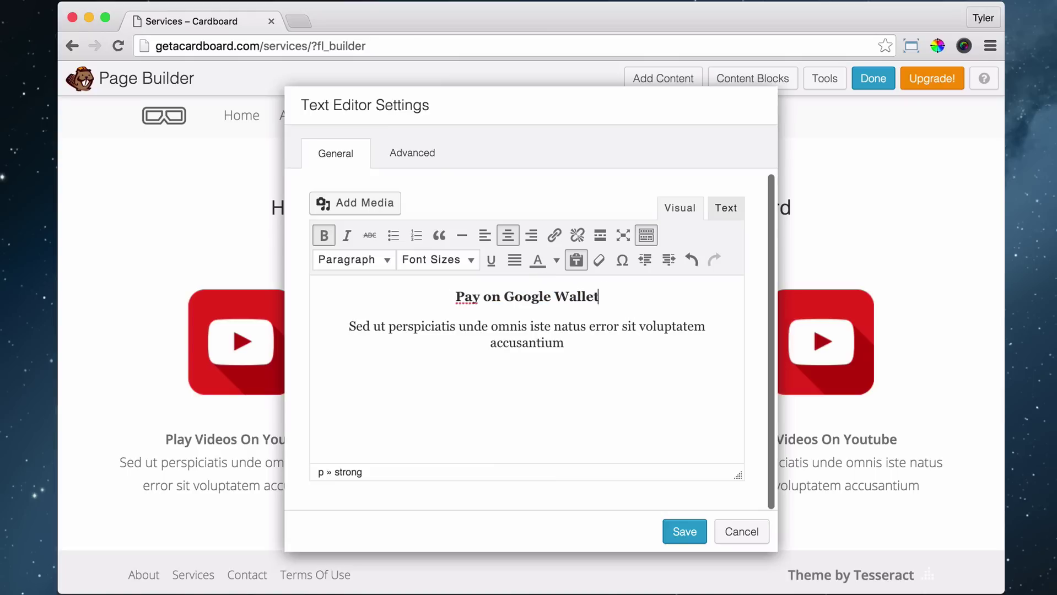
mouse_move(457, 297)
left_mouse_down()
mouse_move(586, 295)
mouse_move(470, 290)
left_mouse_up()
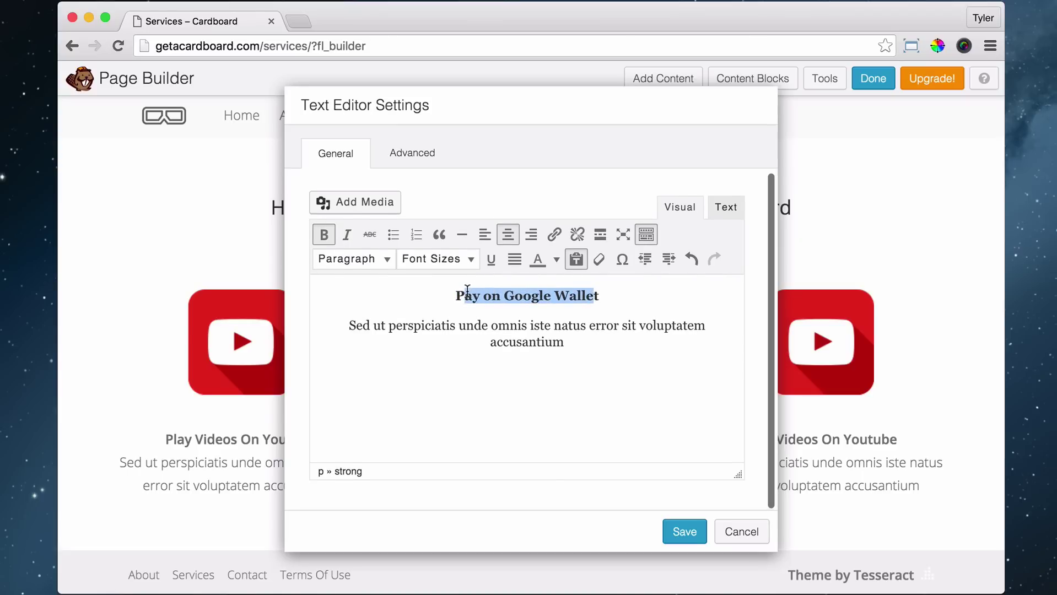
left_click(491, 296)
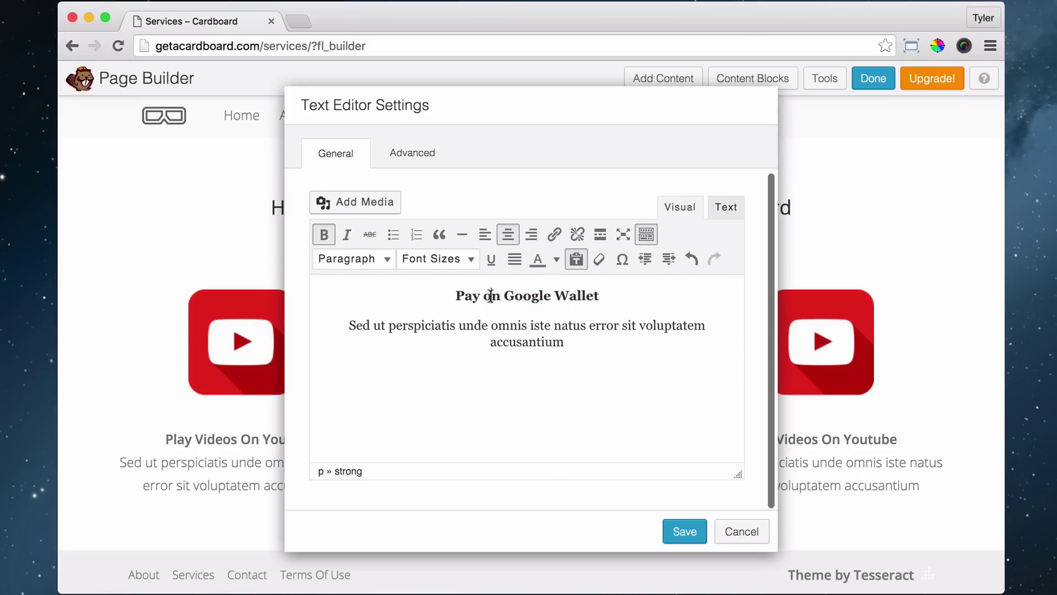
left_click_drag(455, 294, 658, 298)
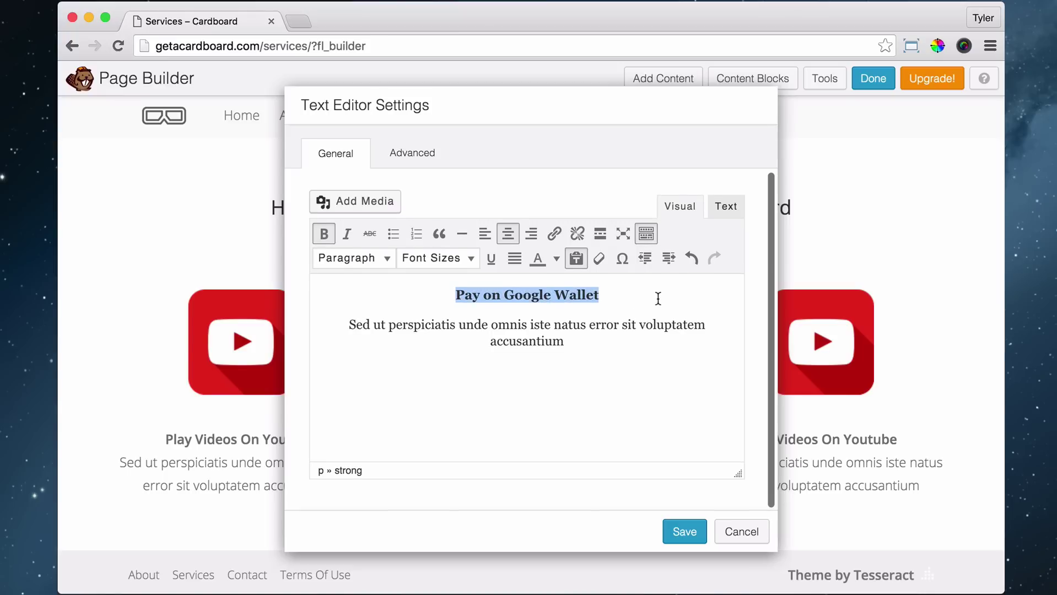
left_click(568, 296)
left_click(686, 532)
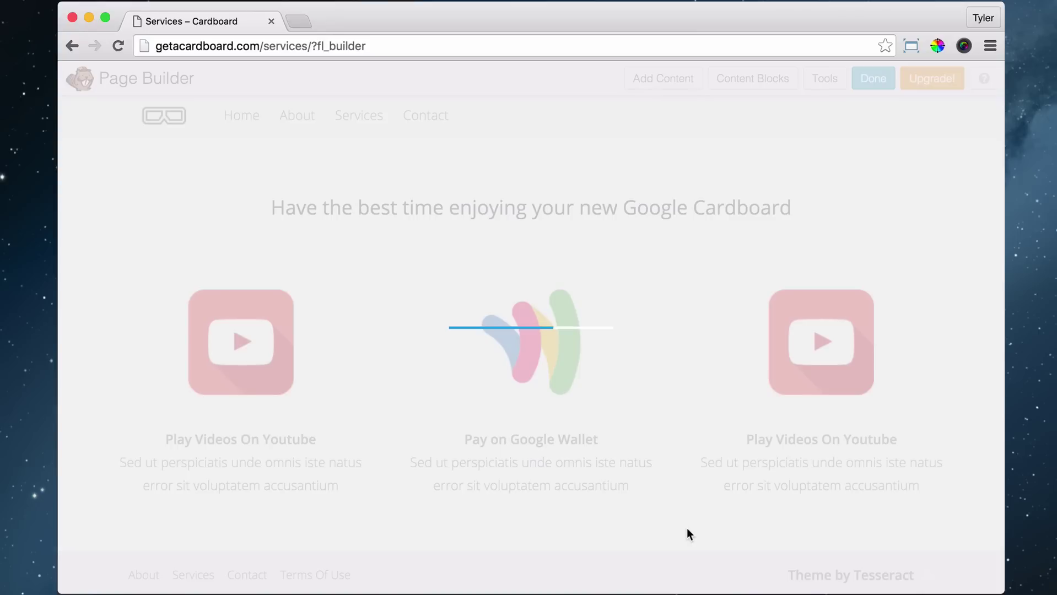
Upload analytics.png from the Cardboard-Images folder, use it as the third column's photo, and save the photo settings
mouse_move(780, 312)
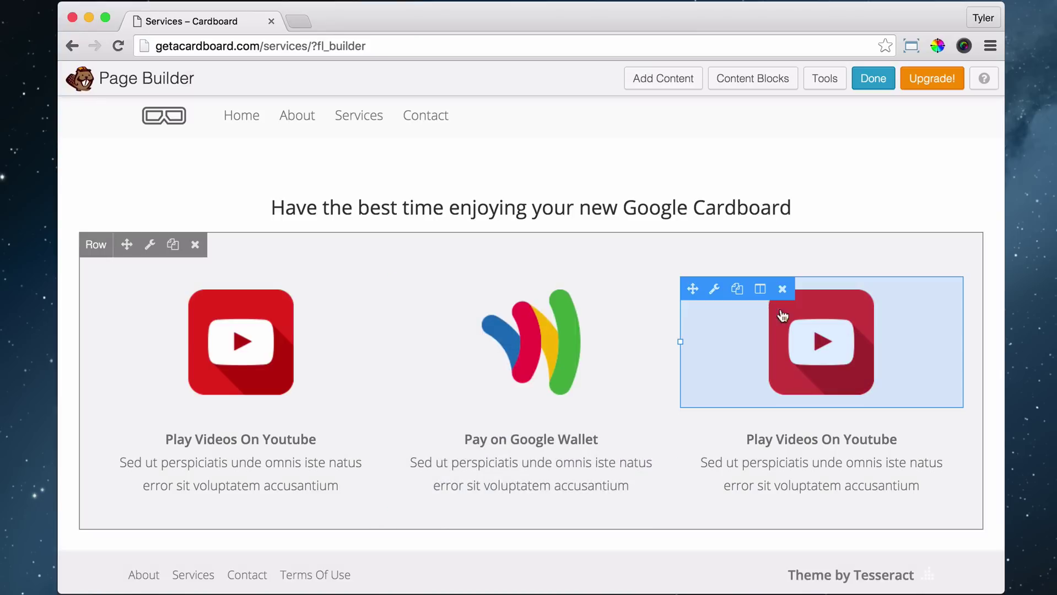
left_click(716, 291)
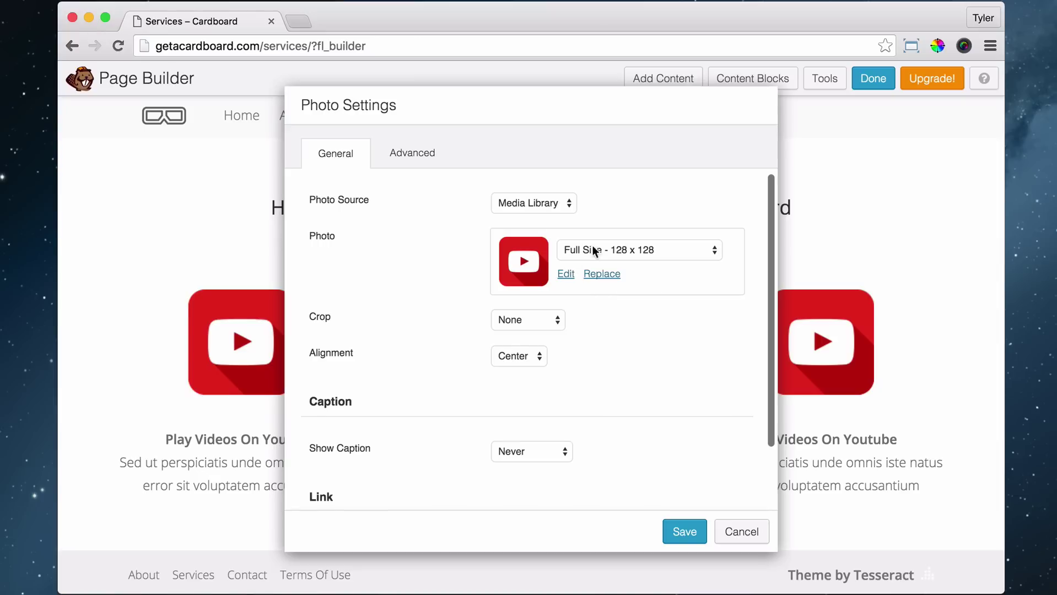
left_click(565, 274)
left_click(142, 142)
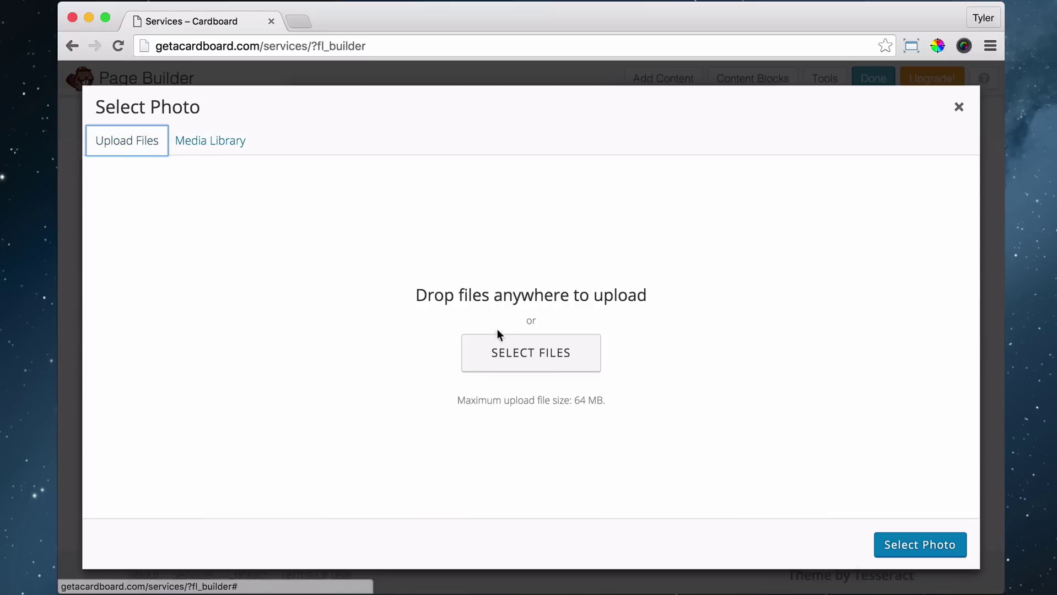
left_click(528, 366)
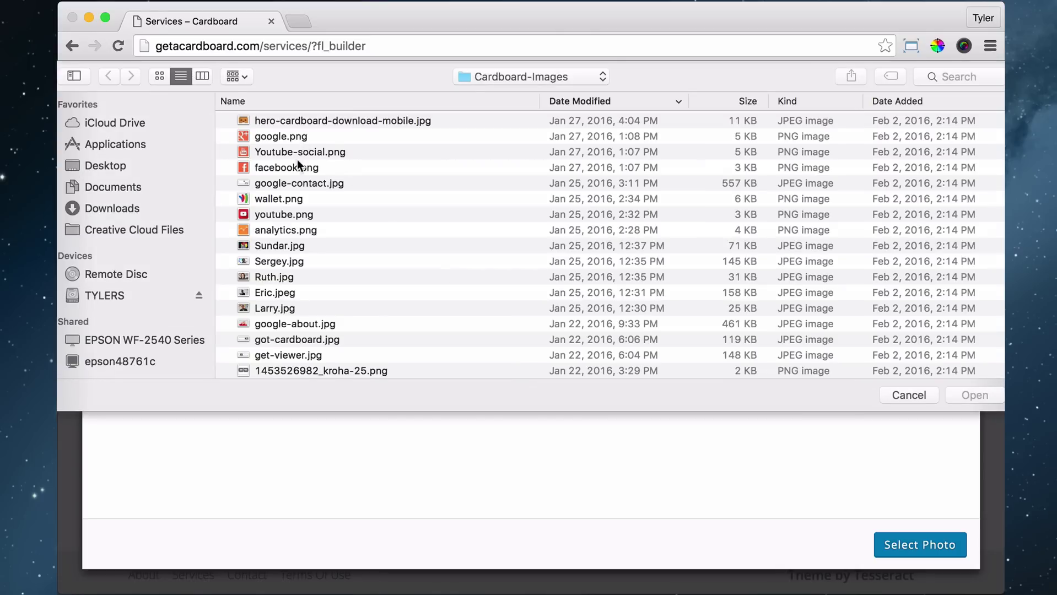
left_click(287, 231)
left_click(973, 395)
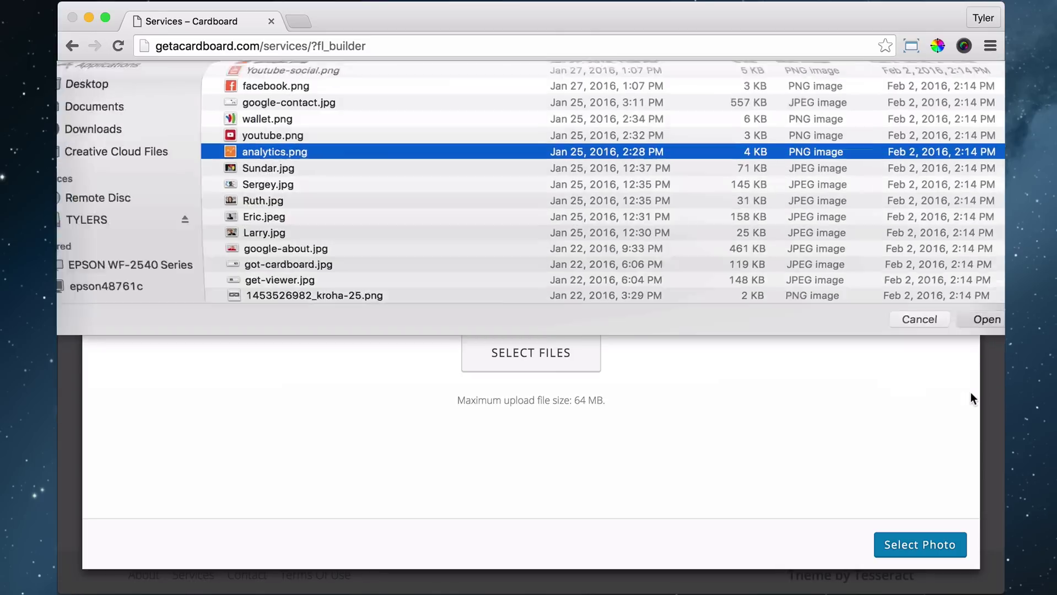
left_click(956, 545)
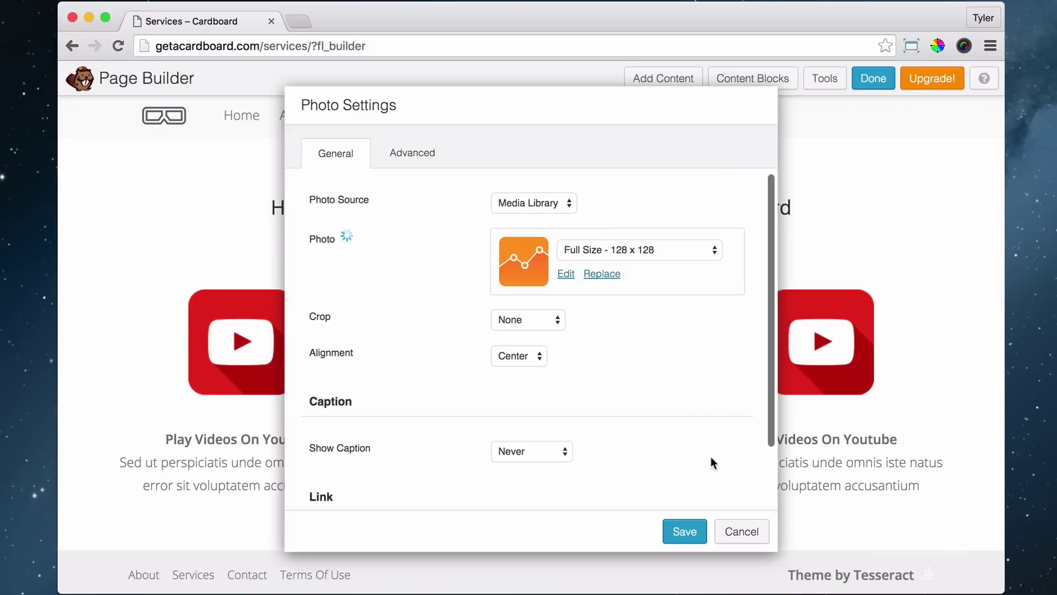
left_click(685, 532)
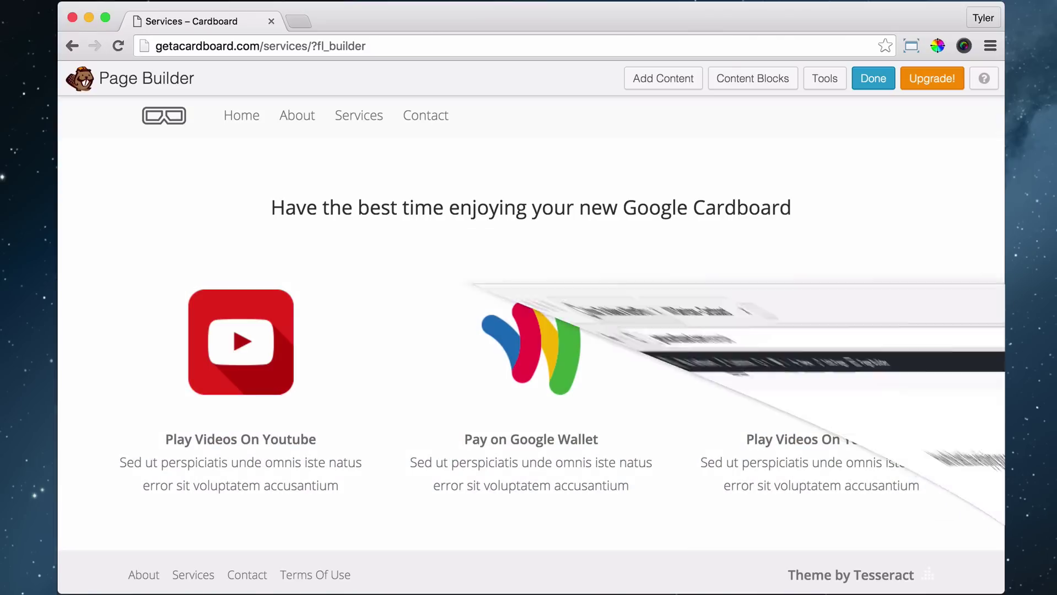
Copy the "Grow With Educational Videos" title from the example page
left_click_drag(730, 405, 947, 406)
key("super+c")
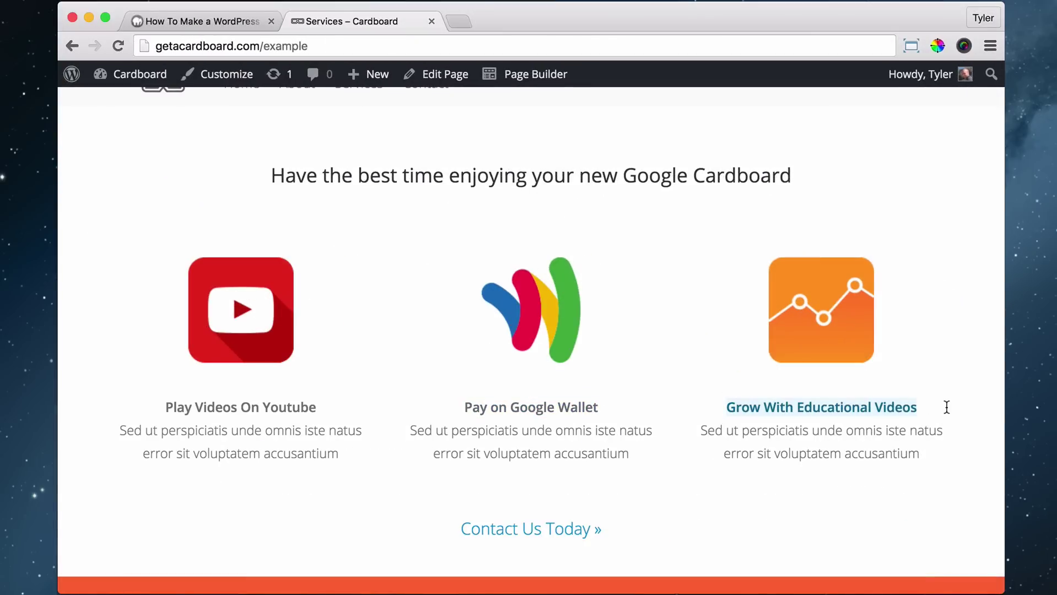
right_click(897, 409)
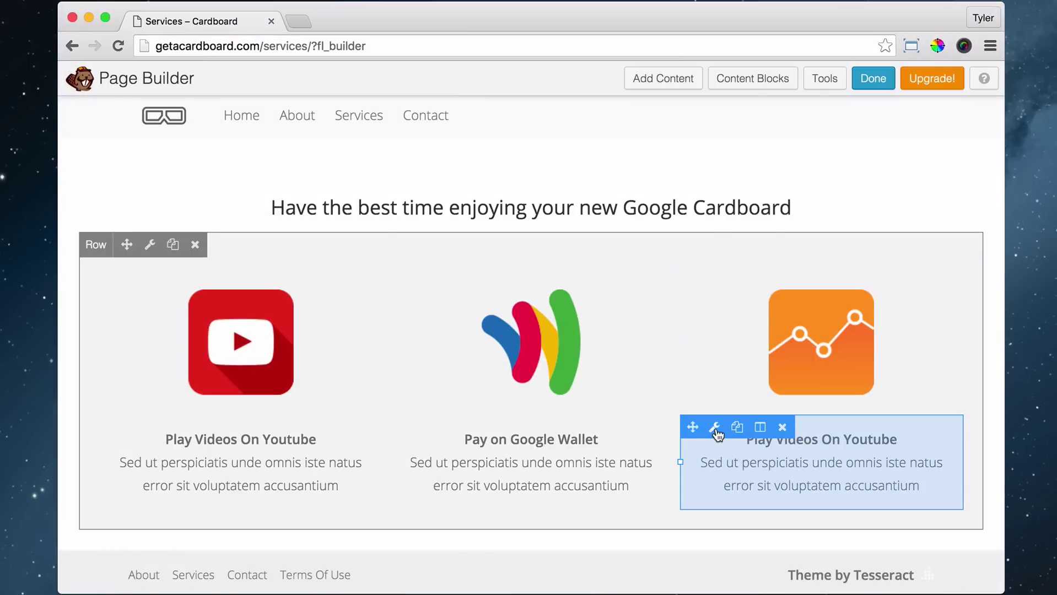
Replace the third column's title with the copied "Grow With Educational Videos" as plain text, remove leftover letters, and save the module
left_click(714, 427)
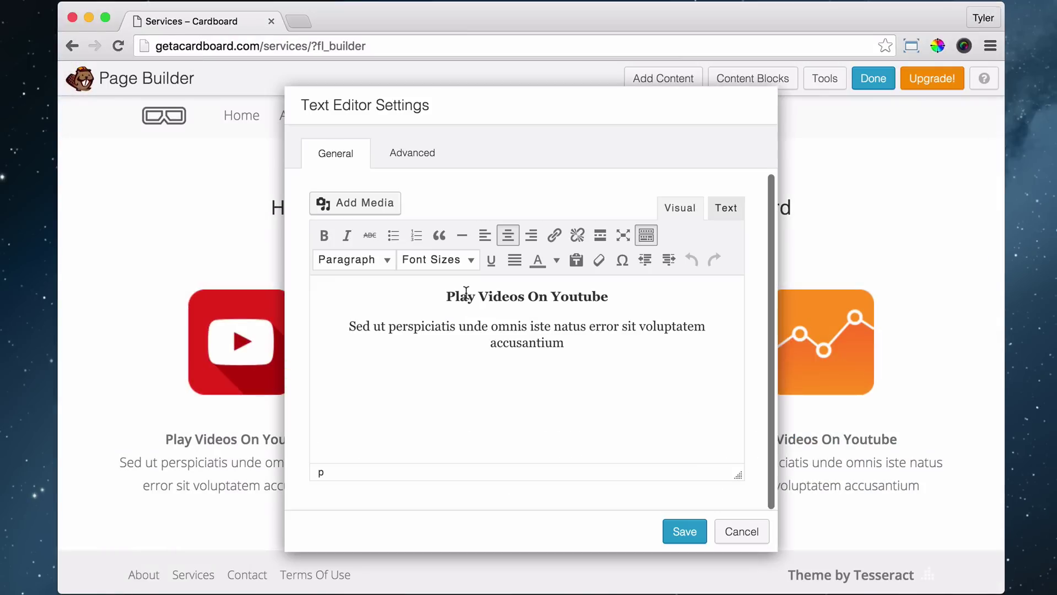
left_click_drag(451, 294, 406, 285)
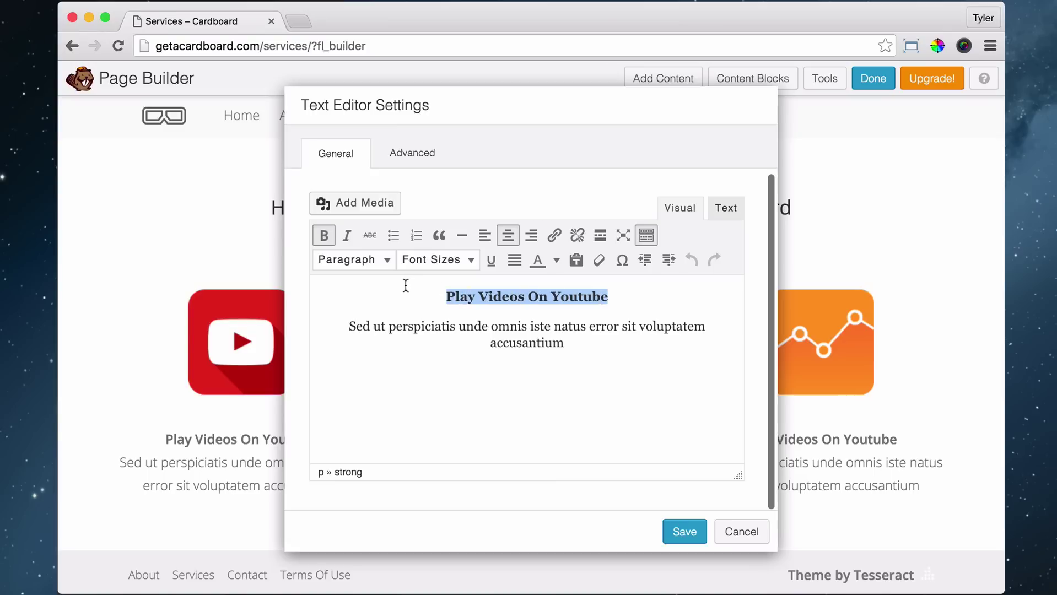
left_click(468, 289)
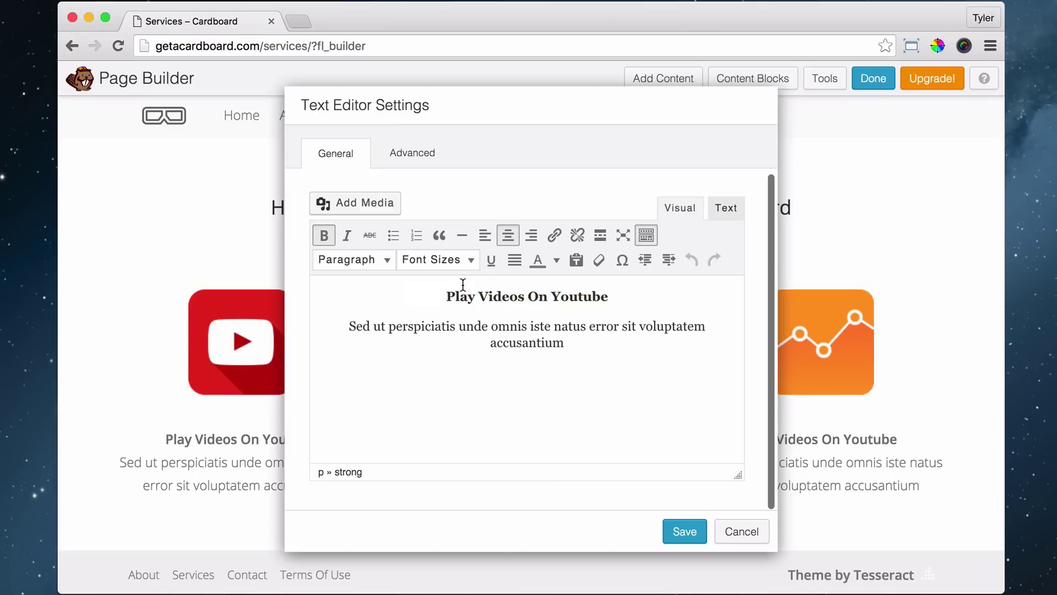
left_click_drag(457, 297, 600, 302)
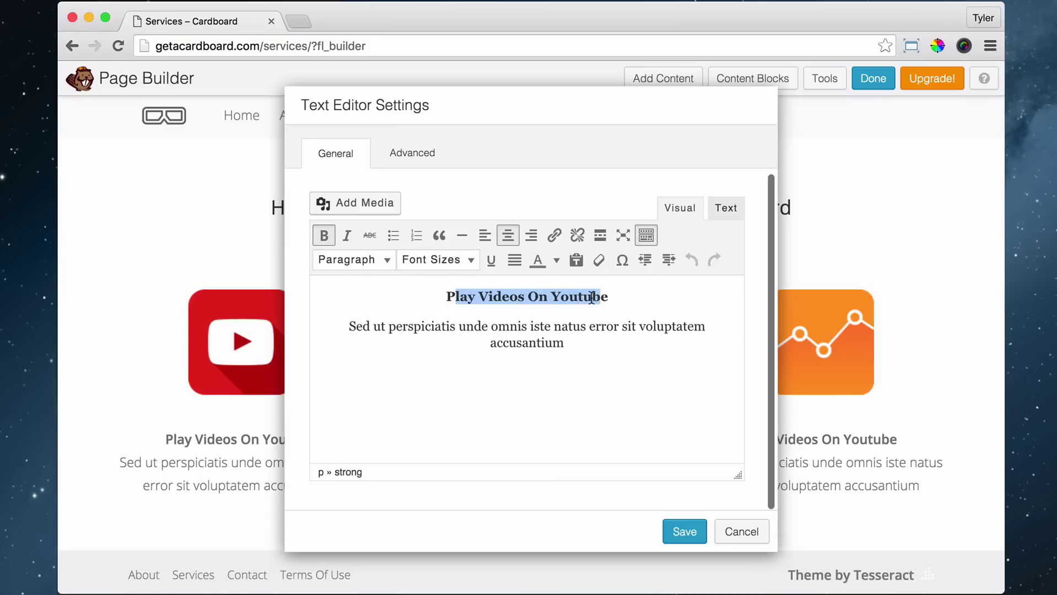
right_click(591, 298)
left_click(576, 263)
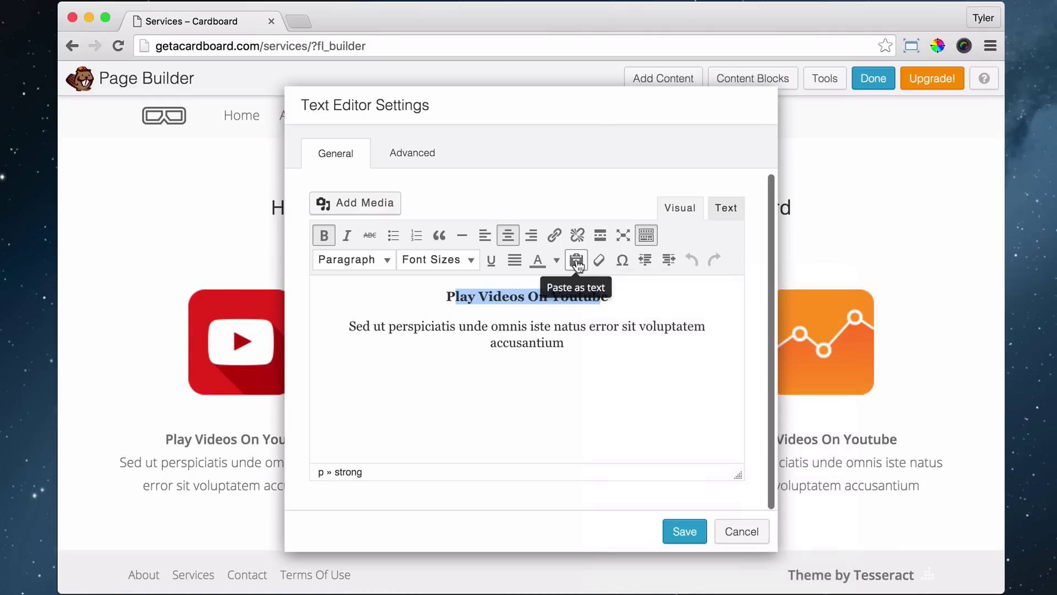
right_click(536, 297)
left_click(571, 377)
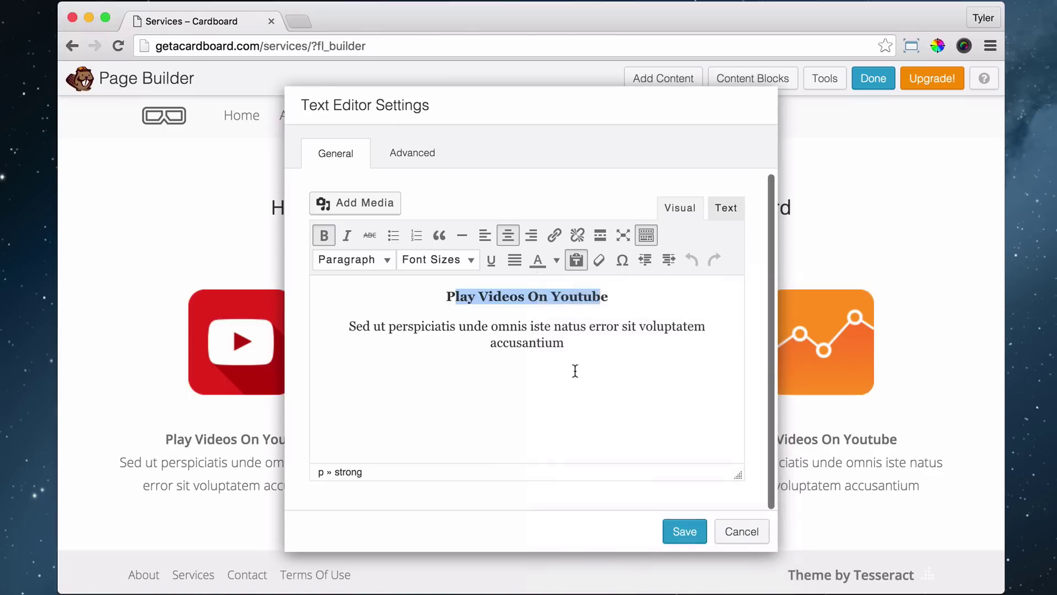
key("BackSpace")
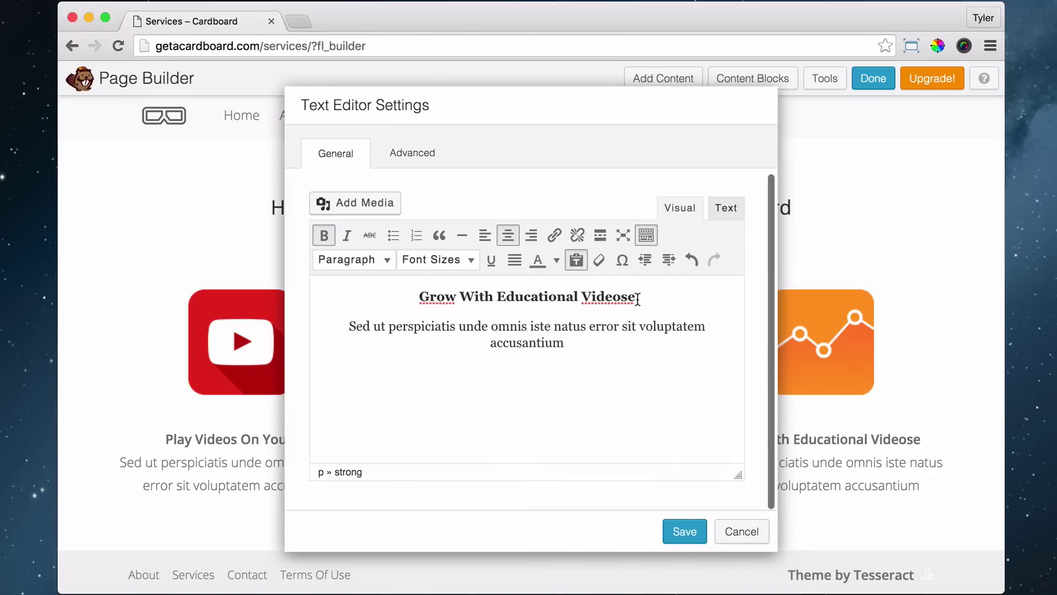
key("BackSpace")
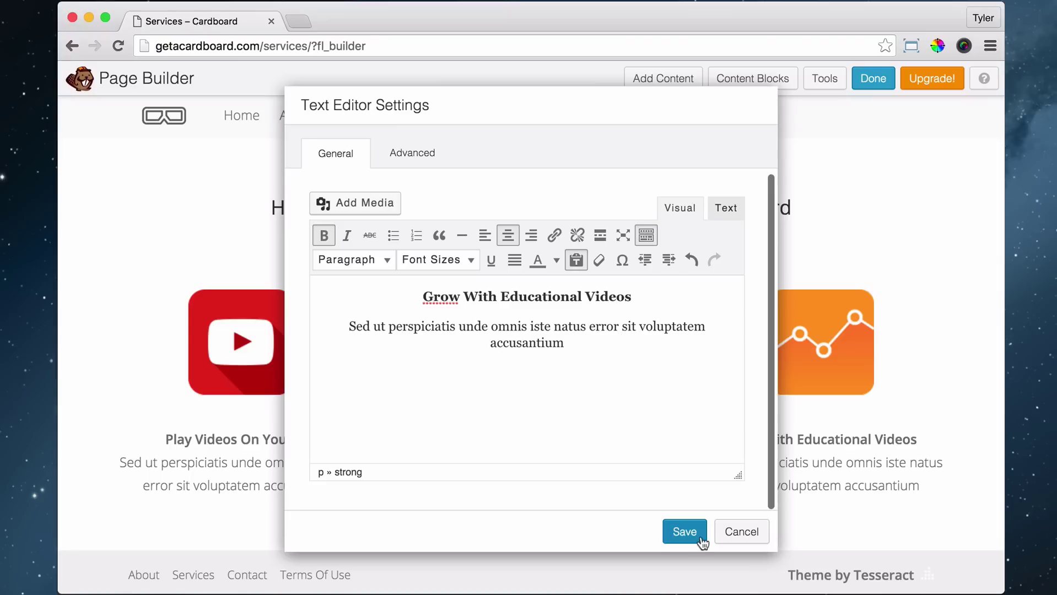
left_click(685, 532)
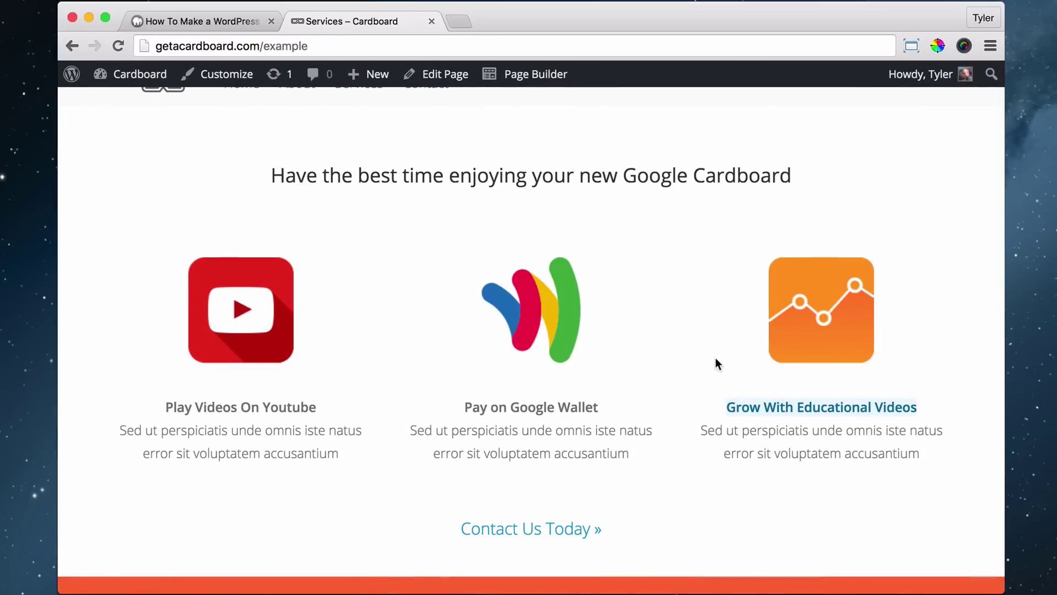
Add a Text Editor module below the three columns and enter "Contact Us Today" as its text
scroll(716, 357, "down", 5)
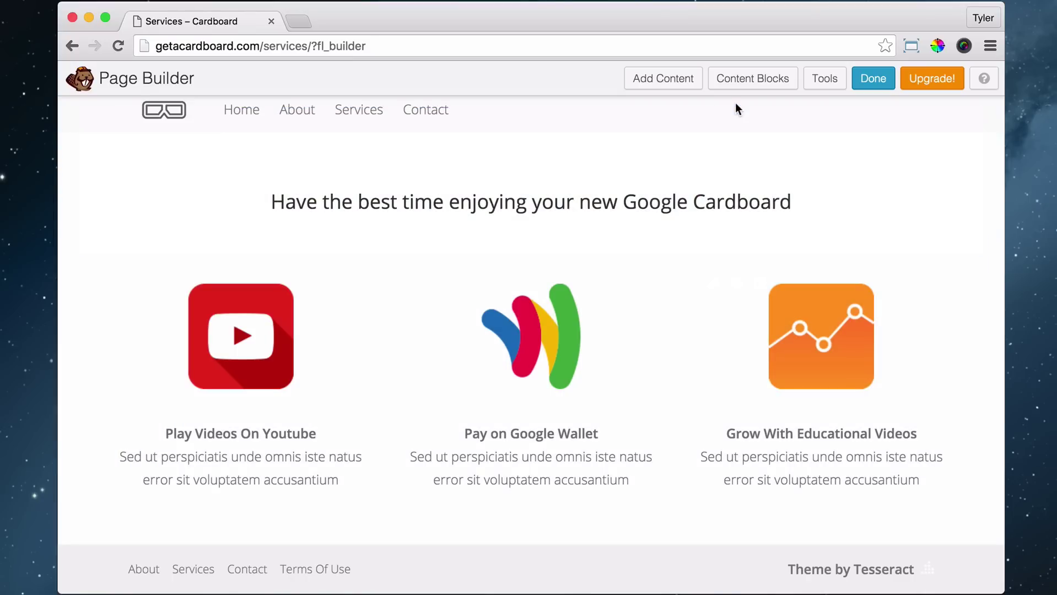
left_click(682, 82)
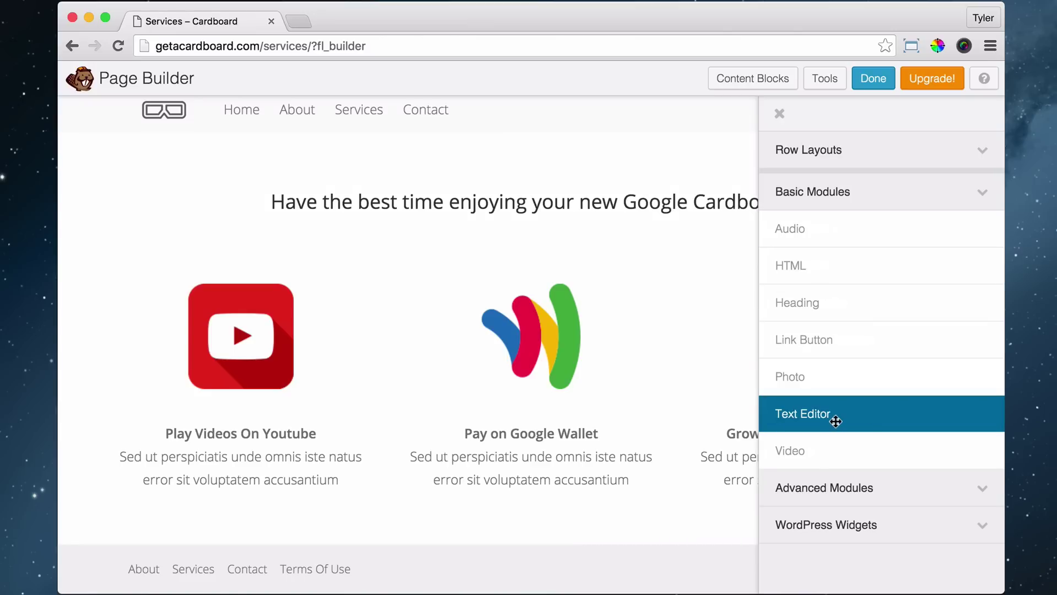
left_click_drag(833, 421, 411, 510)
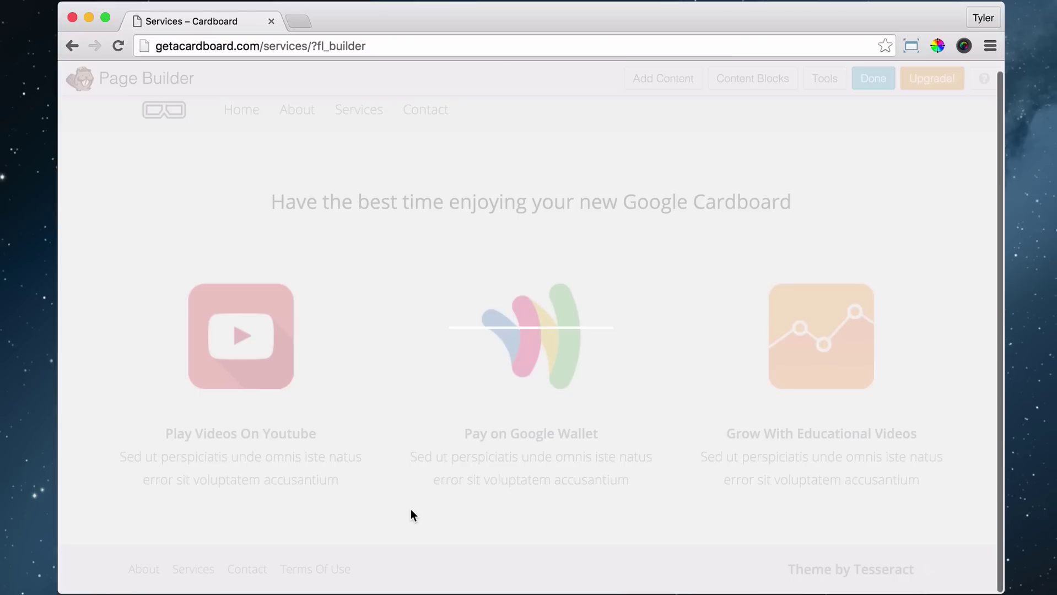
type("Con")
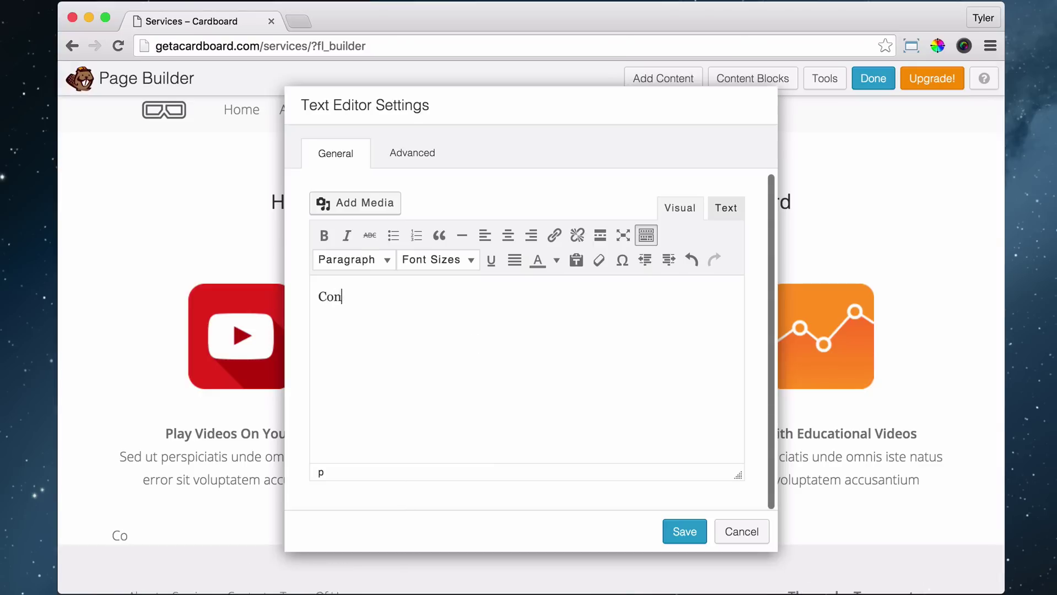
type("tact Us Today")
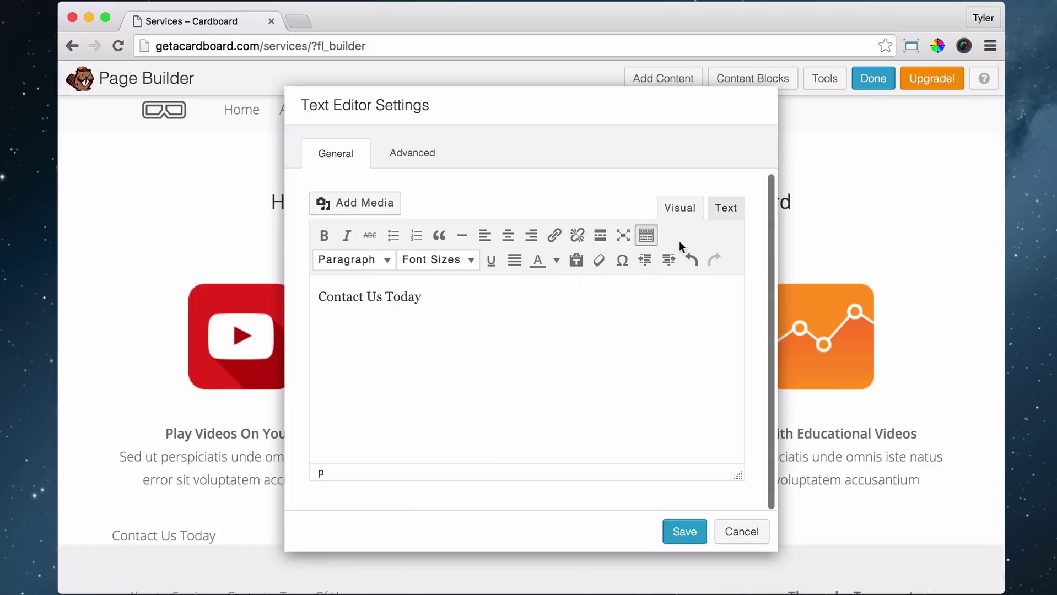
Insert the right-pointing guillemet (») special character after "Contact Us Today"
left_click(648, 237)
left_click(649, 238)
left_click(621, 260)
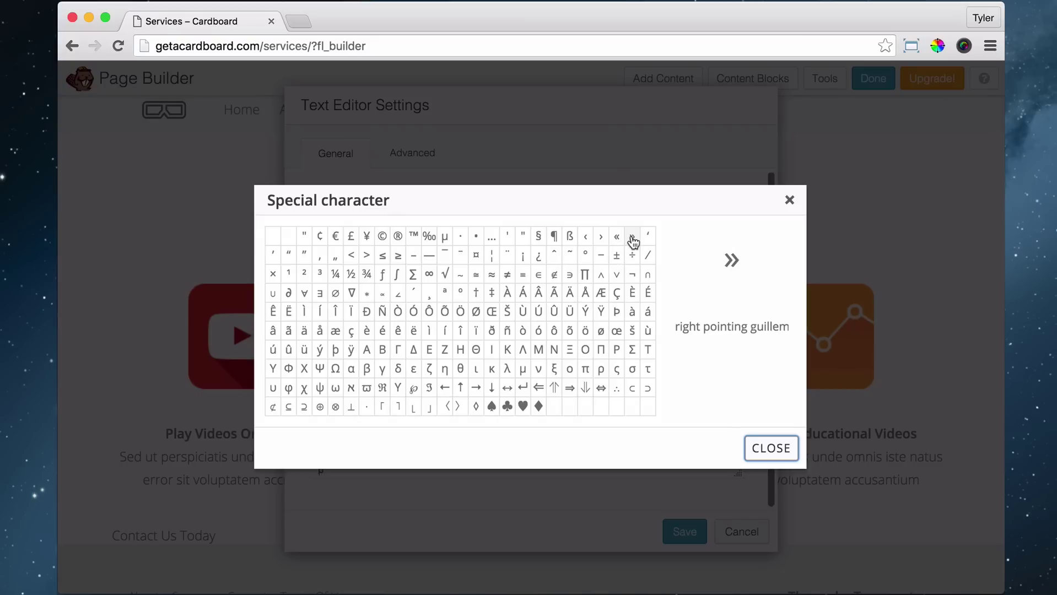
left_click(633, 241)
Center the whole "Contact Us Today »" line and set its font size to 20px
left_click_drag(471, 296, 312, 296)
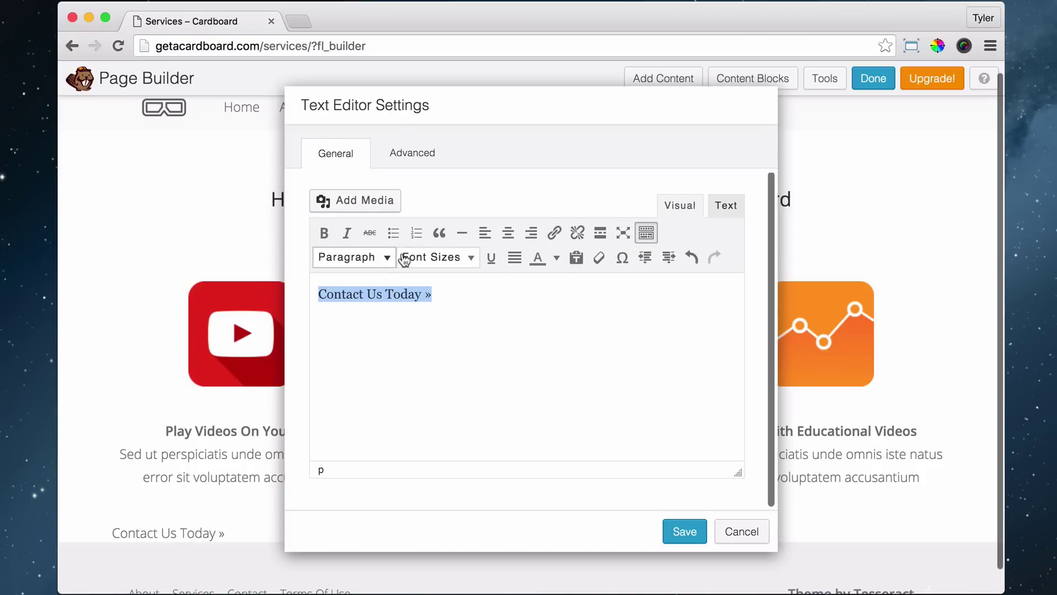
left_click(508, 236)
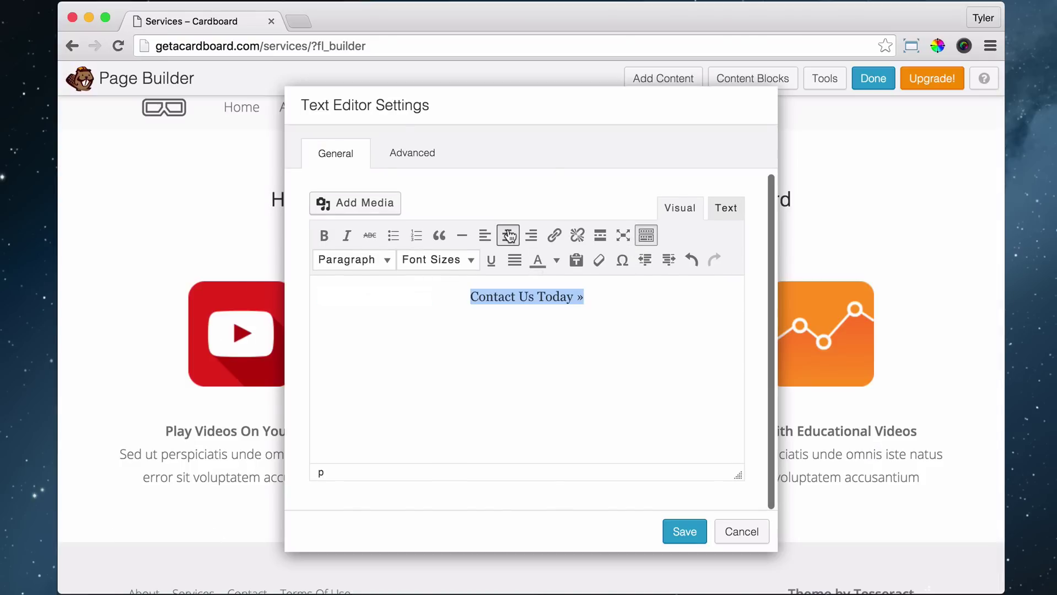
left_click(463, 260)
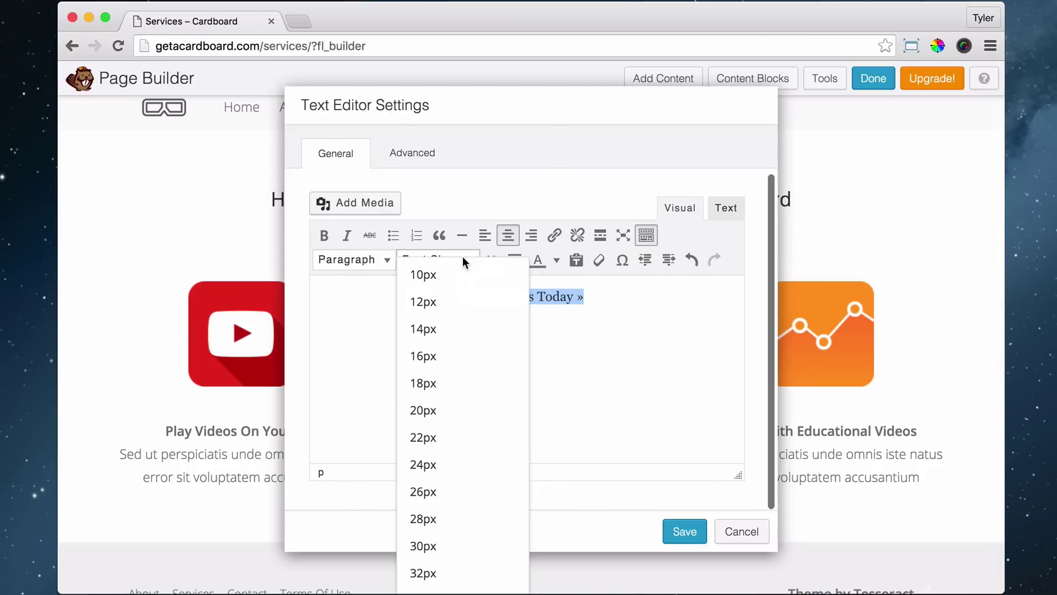
left_click(445, 412)
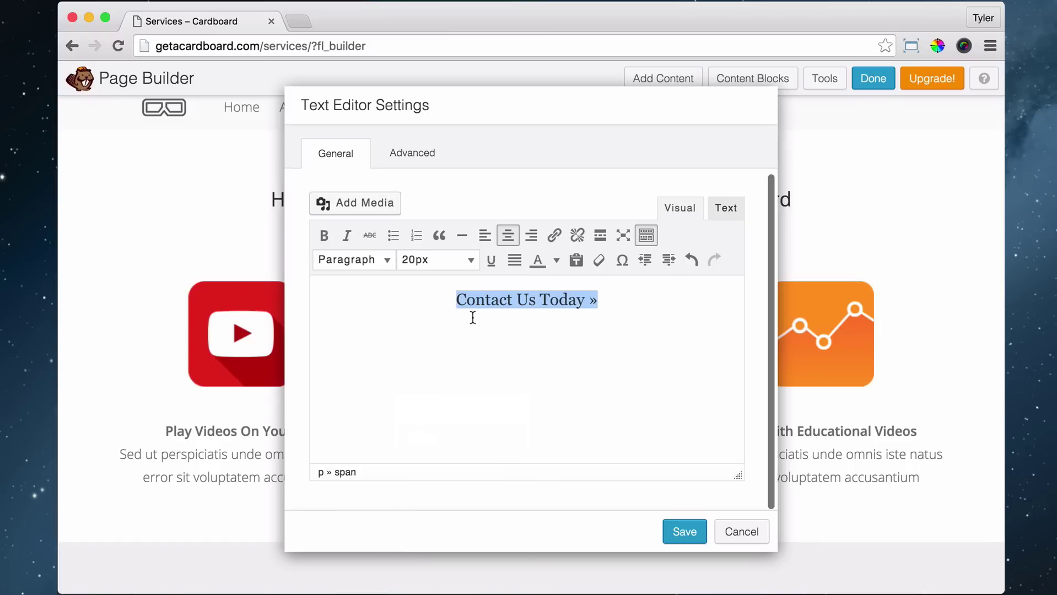
Link the "Contact Us Today »" text to the existing Contact page, then save the module and publish the page
left_click(554, 236)
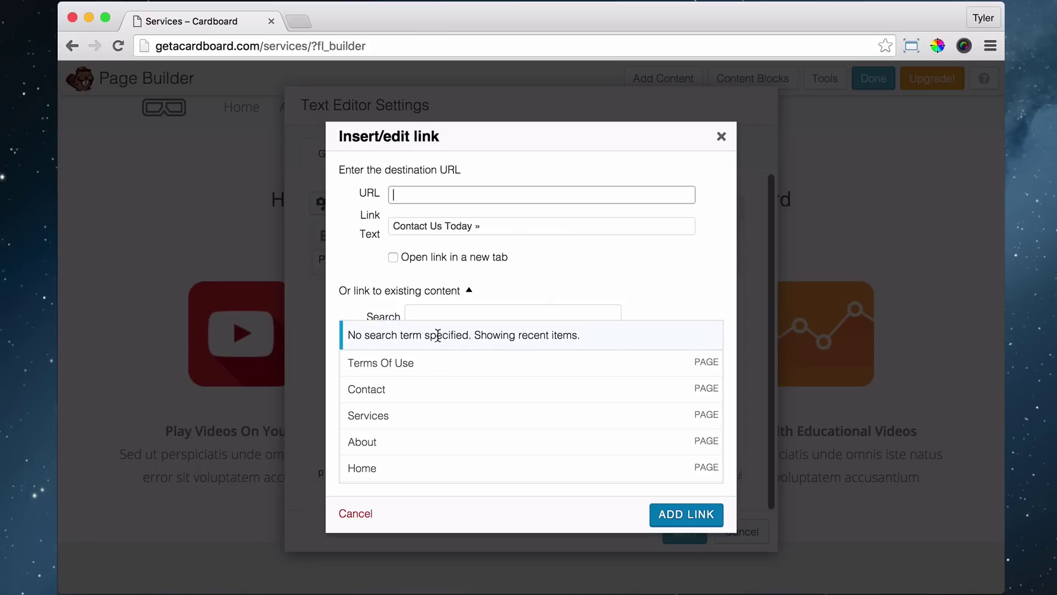
left_click(409, 392)
left_click(689, 515)
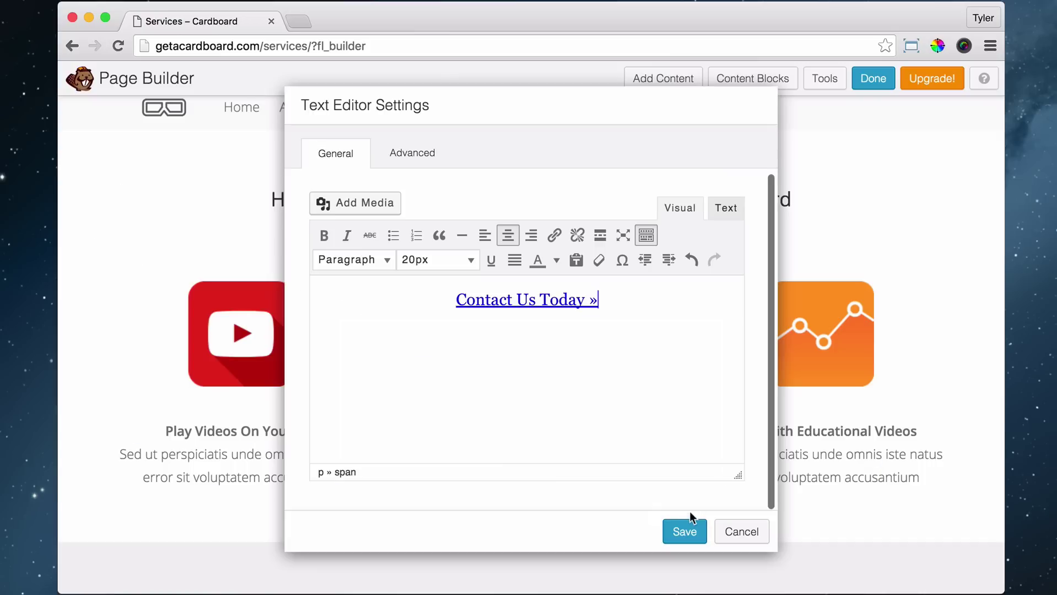
left_click(685, 532)
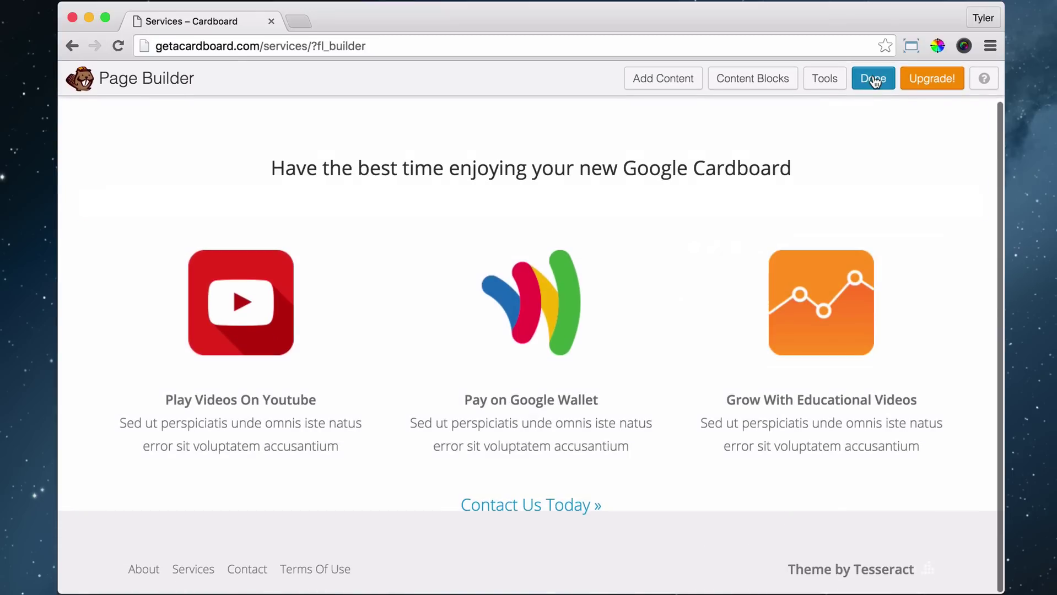
left_click(875, 81)
left_click(564, 284)
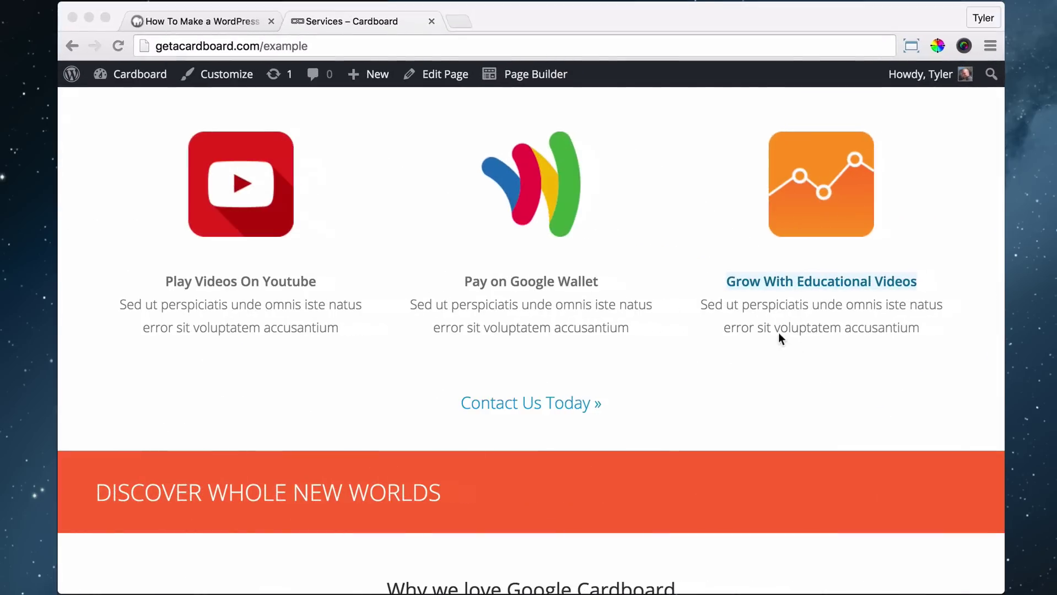
Copy the "DISCOVER WHOLE NEW WORLDS" heading from the example page's orange banner and return to the Services page
scroll(777, 334, "up", 5)
scroll(774, 337, "down", 5)
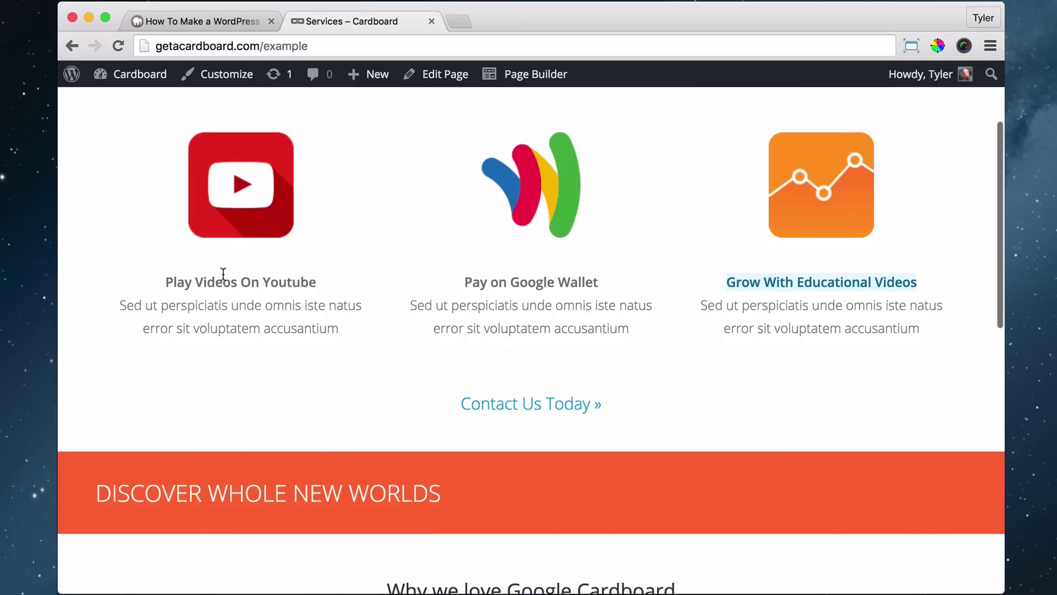
left_click_drag(98, 492, 464, 492)
right_click(424, 489)
left_click(476, 465)
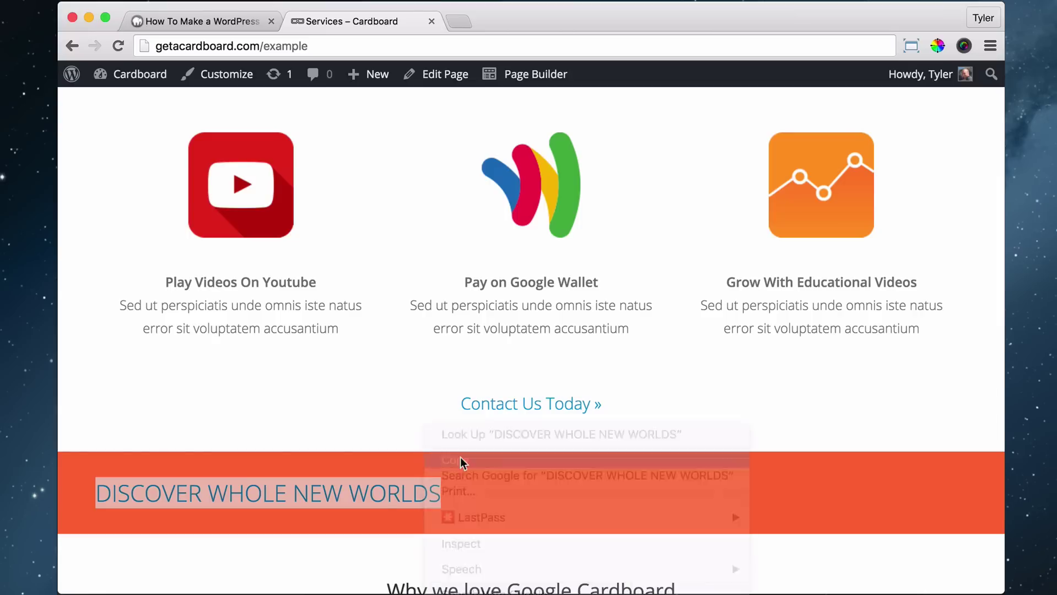
left_click(88, 17)
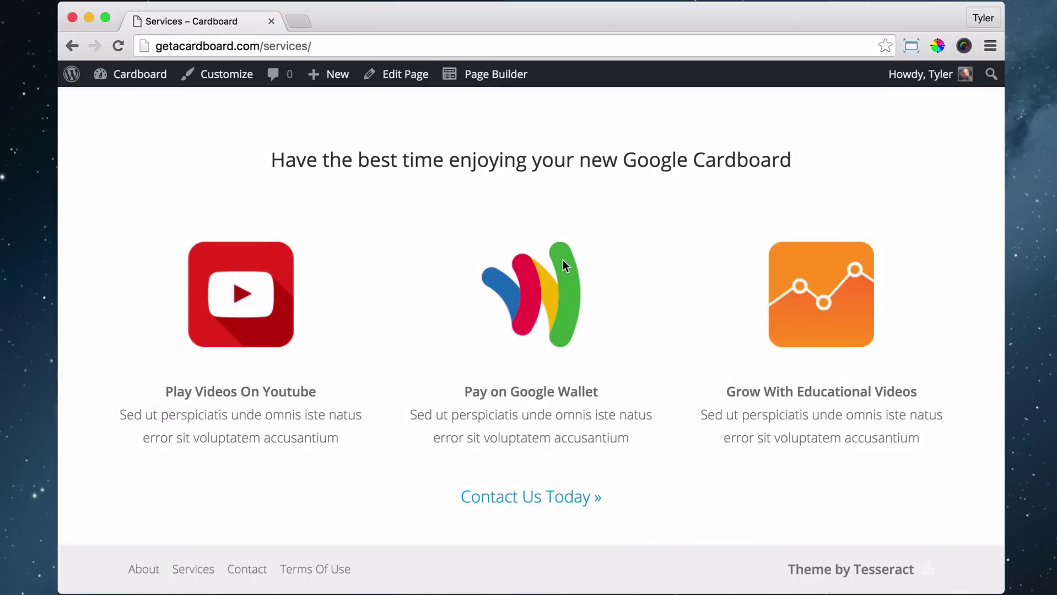
Reopen the Services page in Page Builder and add a Heading module below the "Contact Us Today »" link
left_click(491, 82)
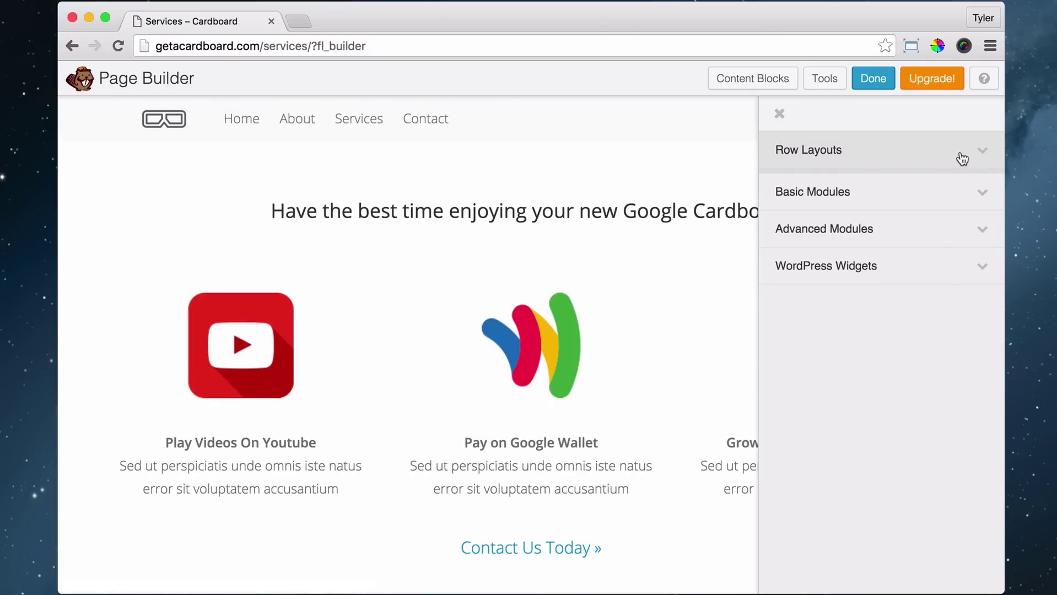
left_click(962, 159)
left_click(962, 159)
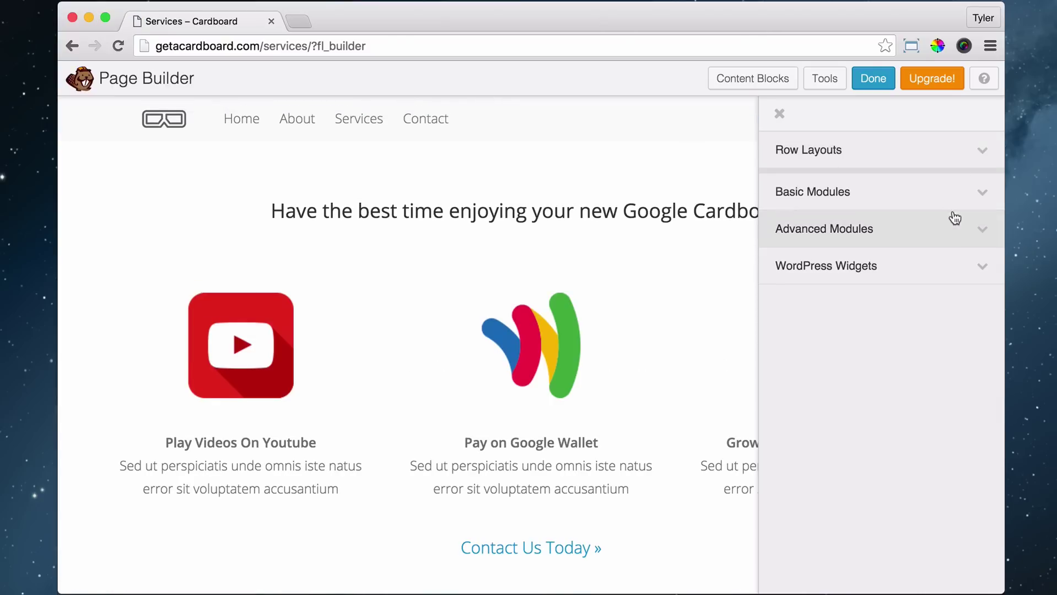
left_click(969, 197)
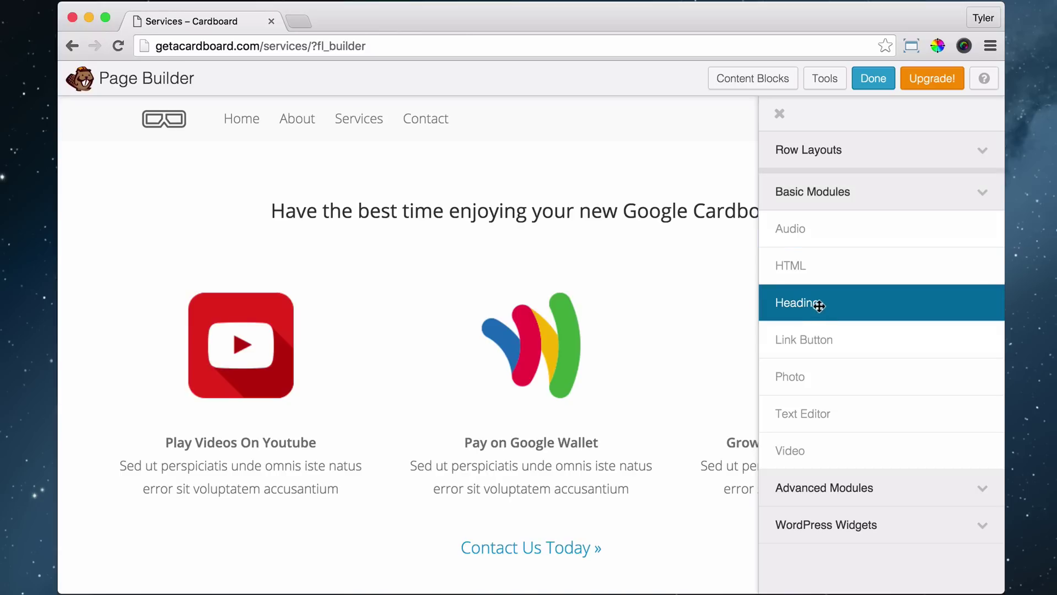
left_click_drag(840, 305, 431, 525)
scroll(504, 411, "down", 3)
scroll(513, 412, "up", 3)
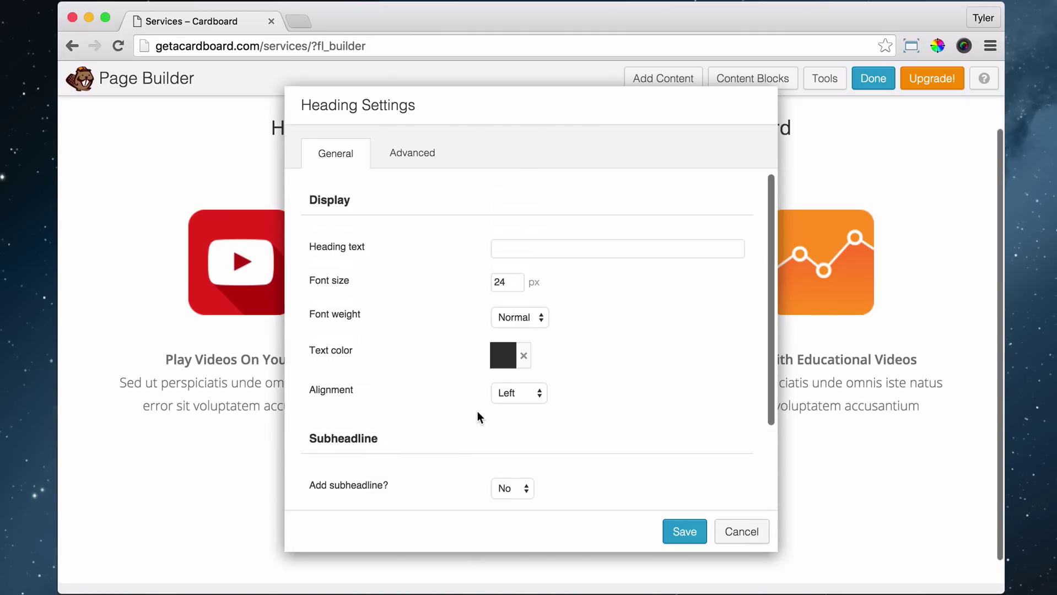
Paste "DISCOVER WHOLE NEW WORLDS" as the heading text and set its font size to 28 px
right_click(508, 251)
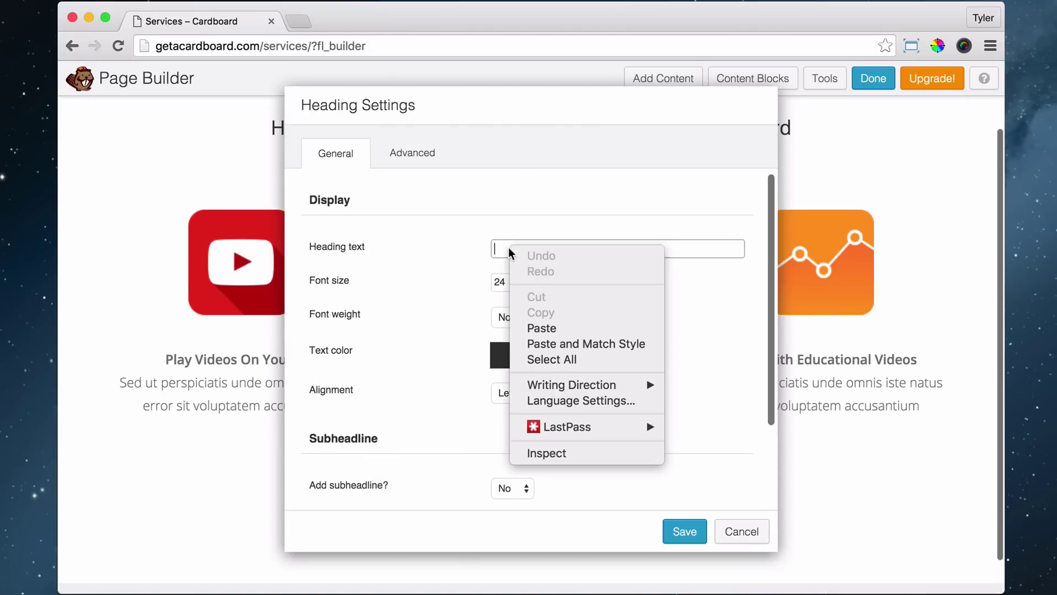
left_click(545, 328)
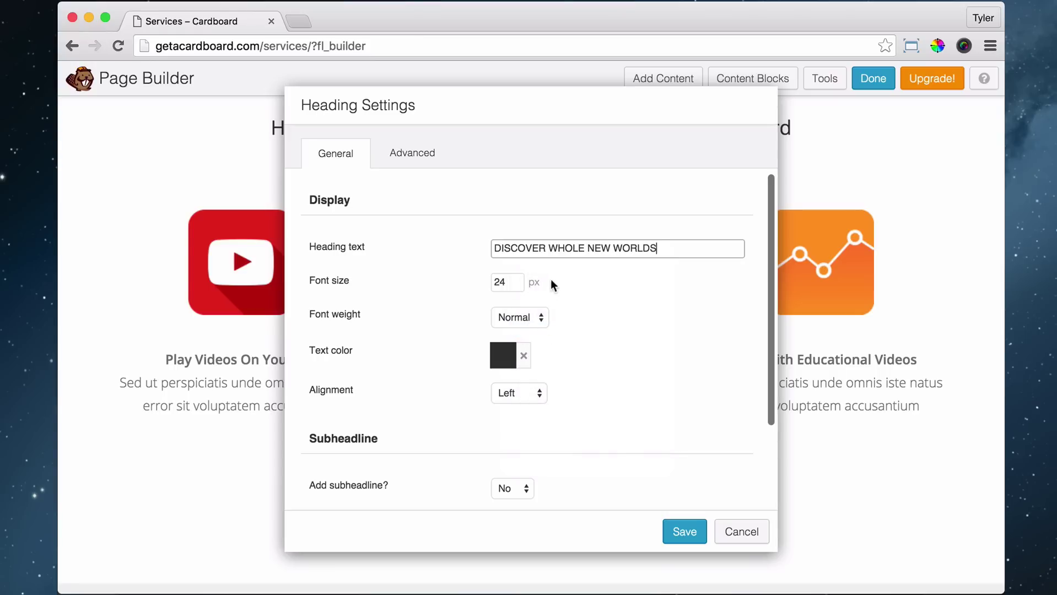
left_click(505, 280)
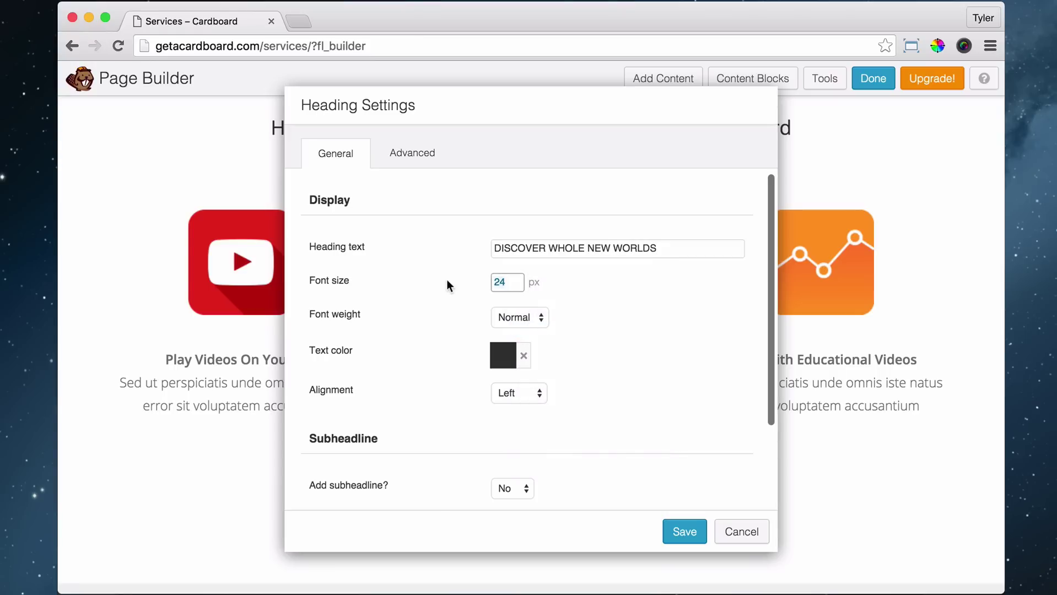
type("28")
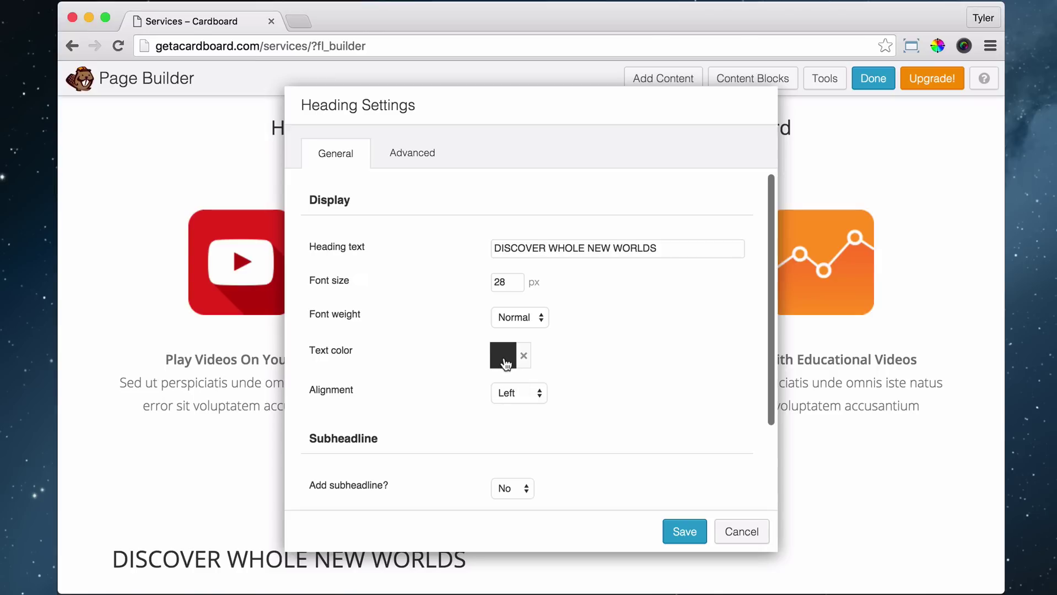
Change the heading's text color to white and save the module
left_click(503, 356)
left_click_drag(538, 225, 429, 104)
left_click(429, 103)
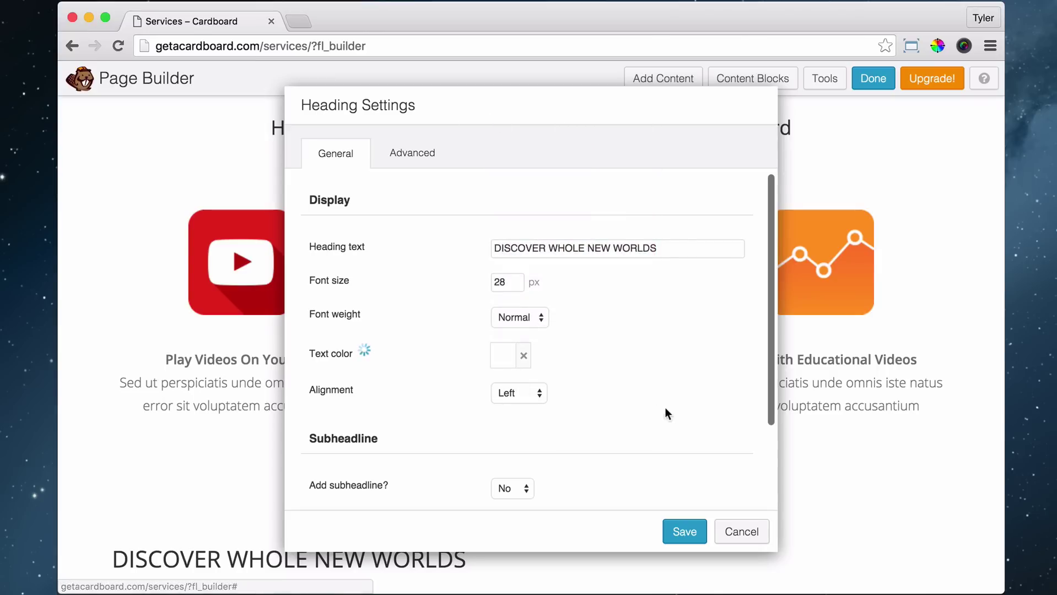
left_click(682, 533)
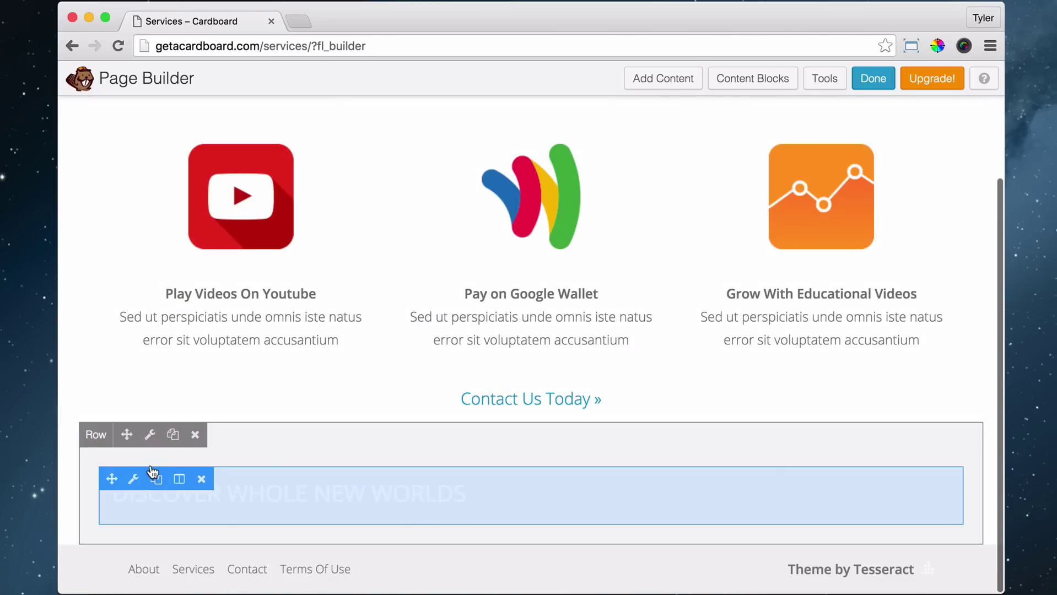
Set the width of the row containing the "DISCOVER WHOLE NEW WORLDS" heading to Full Width
left_click(149, 436)
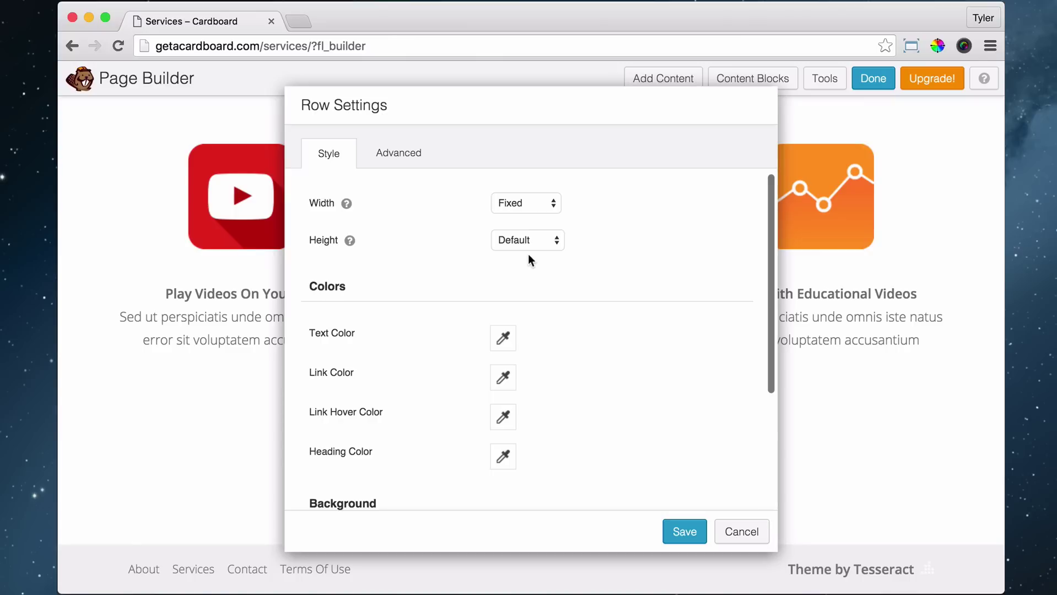
left_click(540, 205)
left_click(537, 216)
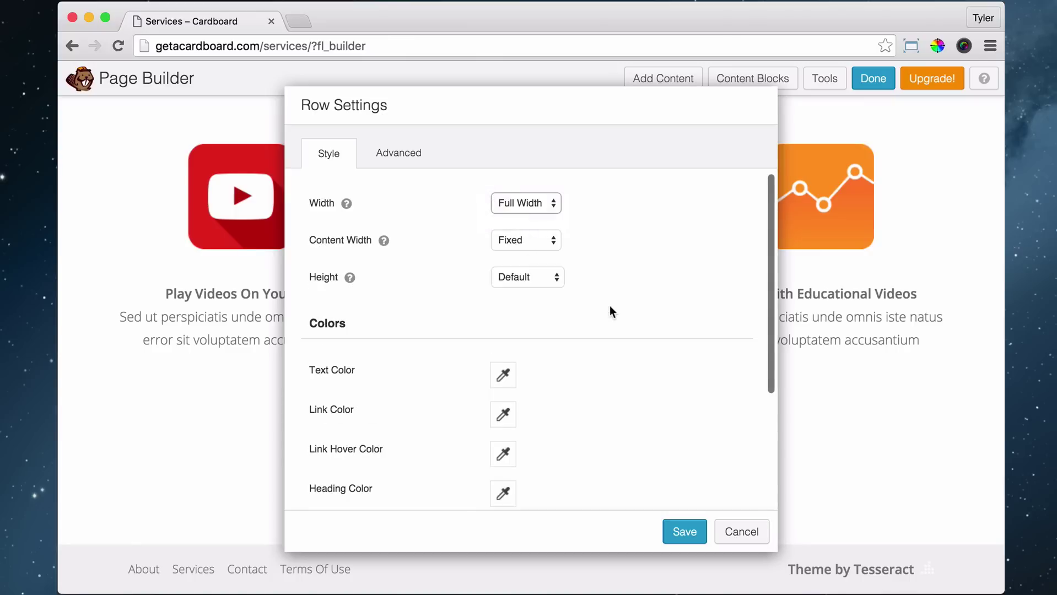
Give the heading's row a Color background using the orange #ff6e40
scroll(610, 309, "down", 5)
scroll(609, 312, "down", 1)
left_click(533, 375)
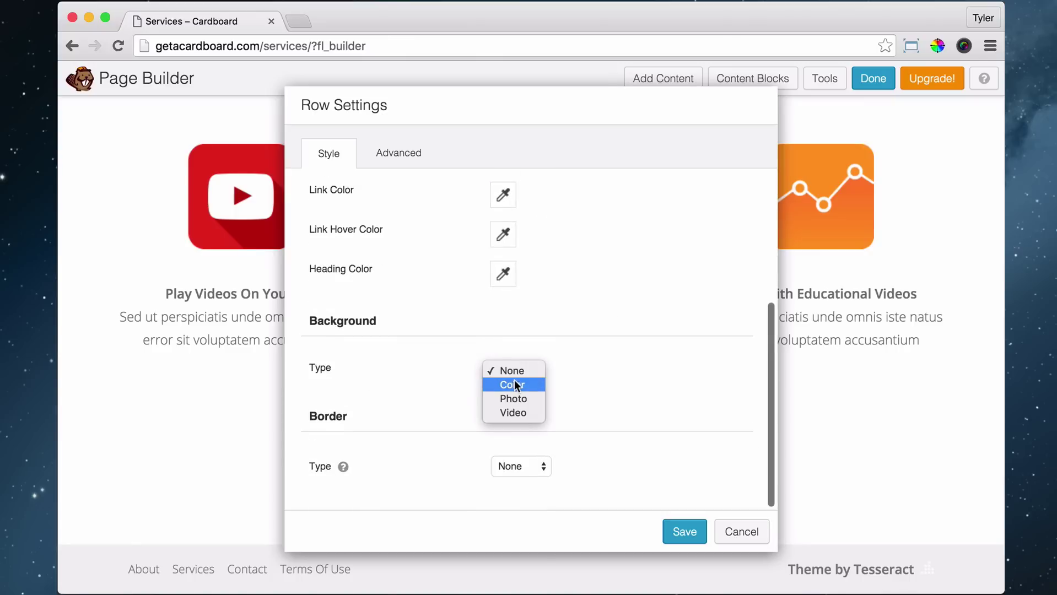
left_click(514, 381)
scroll(534, 388, "down", 2)
scroll(534, 391, "down", 4)
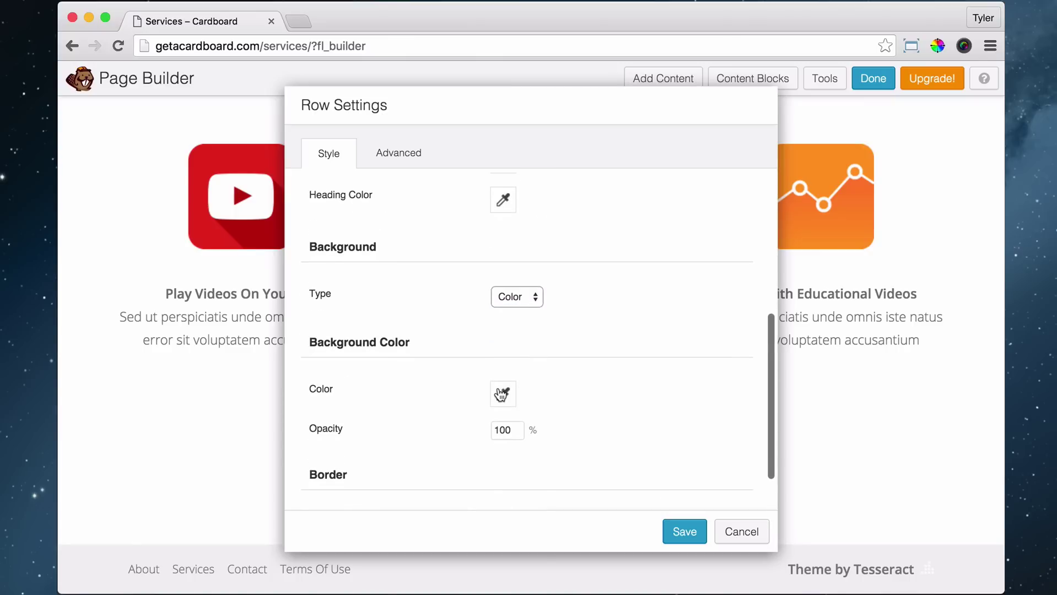
left_click(502, 393)
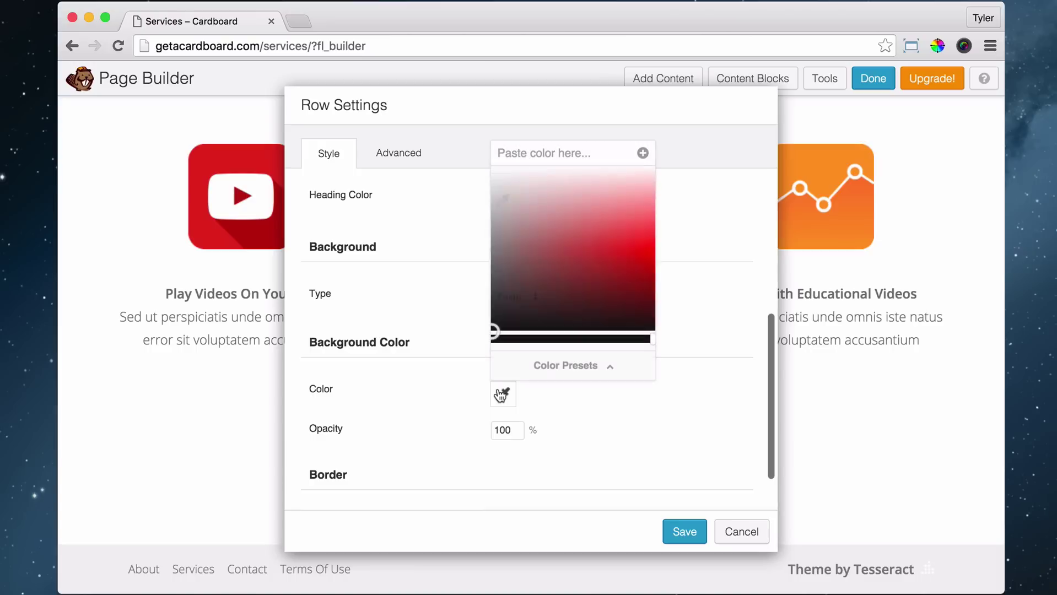
left_click(557, 155)
type("#")
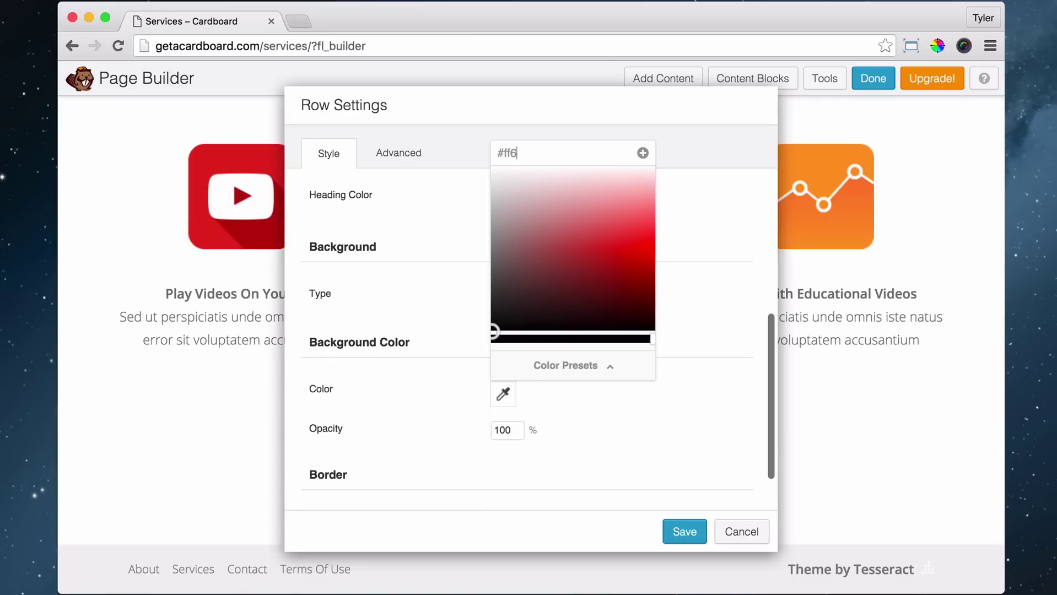
type("ff6e40")
left_click(693, 399)
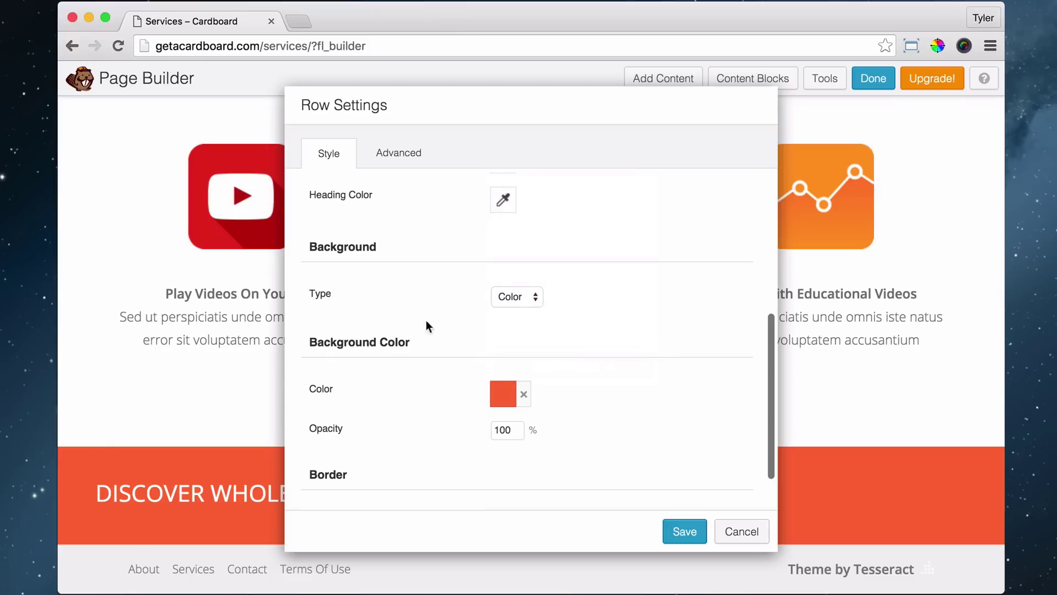
Set the banner row's top and bottom padding to 10 px each and save the row settings
left_click(413, 157)
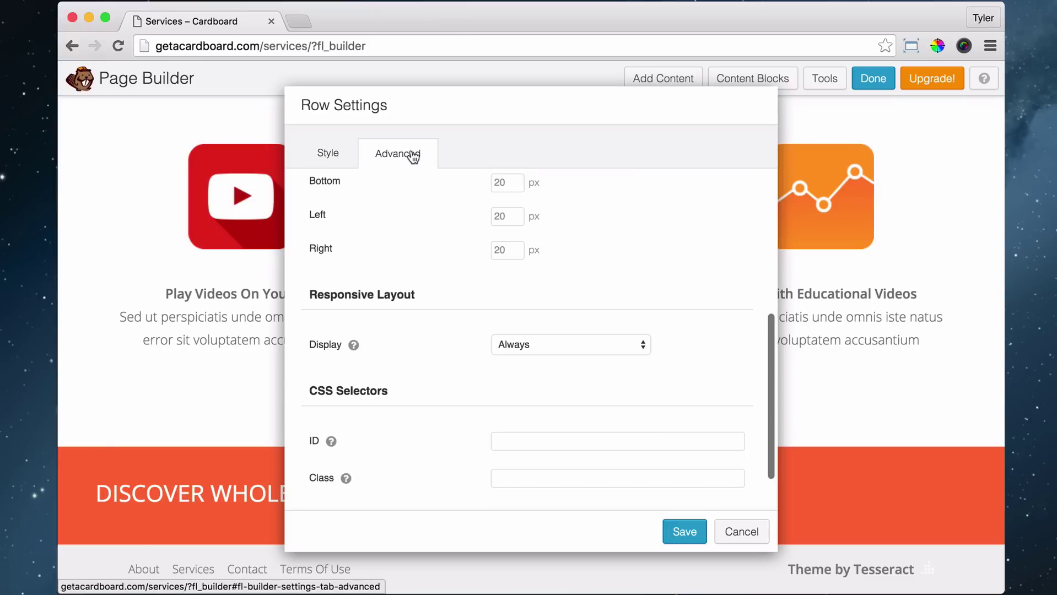
scroll(485, 245, "up", 3)
scroll(484, 248, "up", 3)
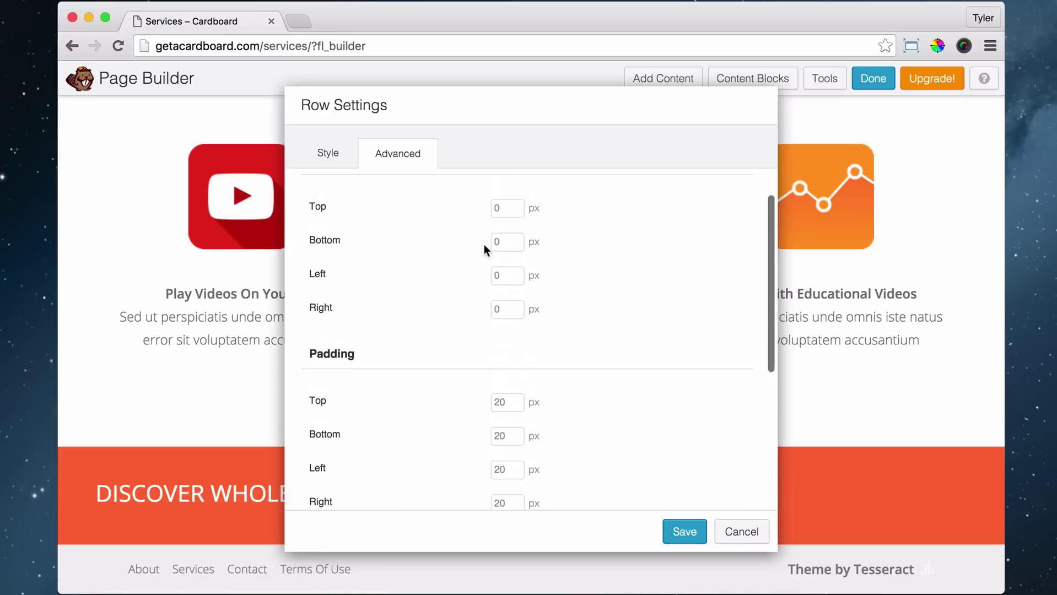
scroll(484, 248, "down", 2)
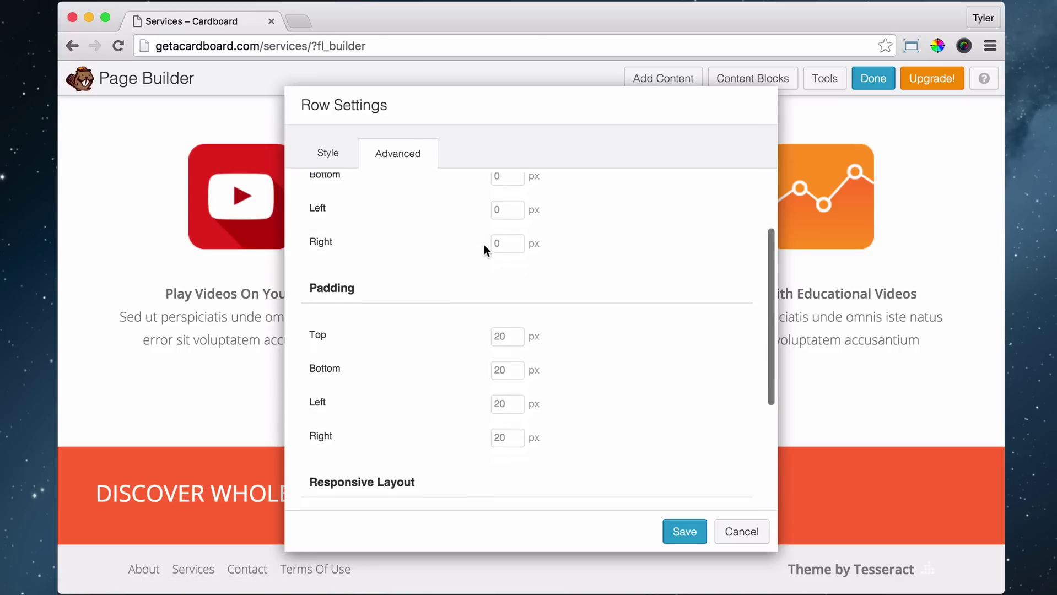
left_click(512, 338)
type("10")
key("Tab")
type("10")
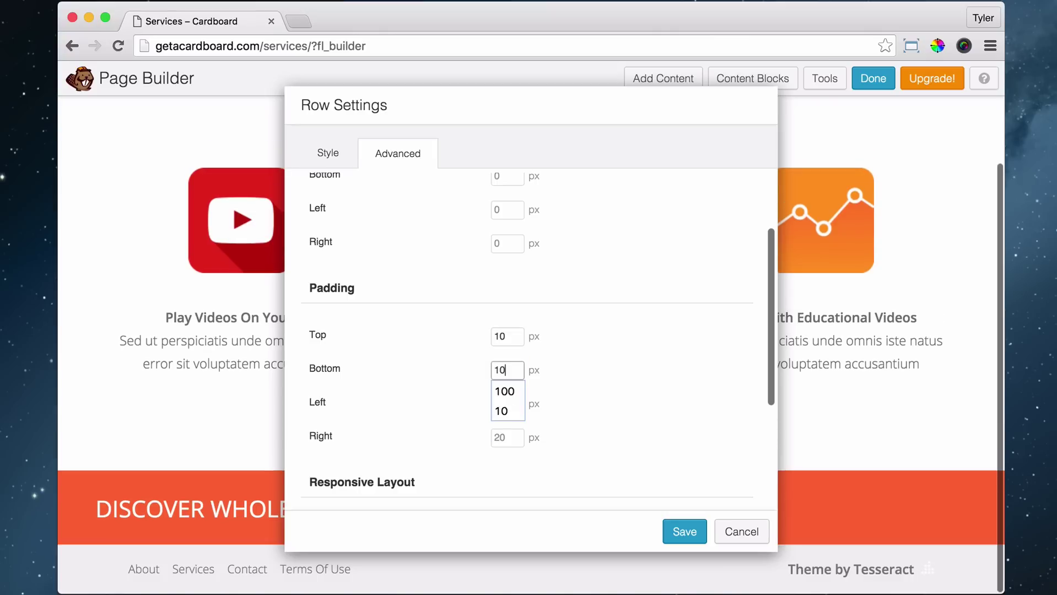
left_click(676, 532)
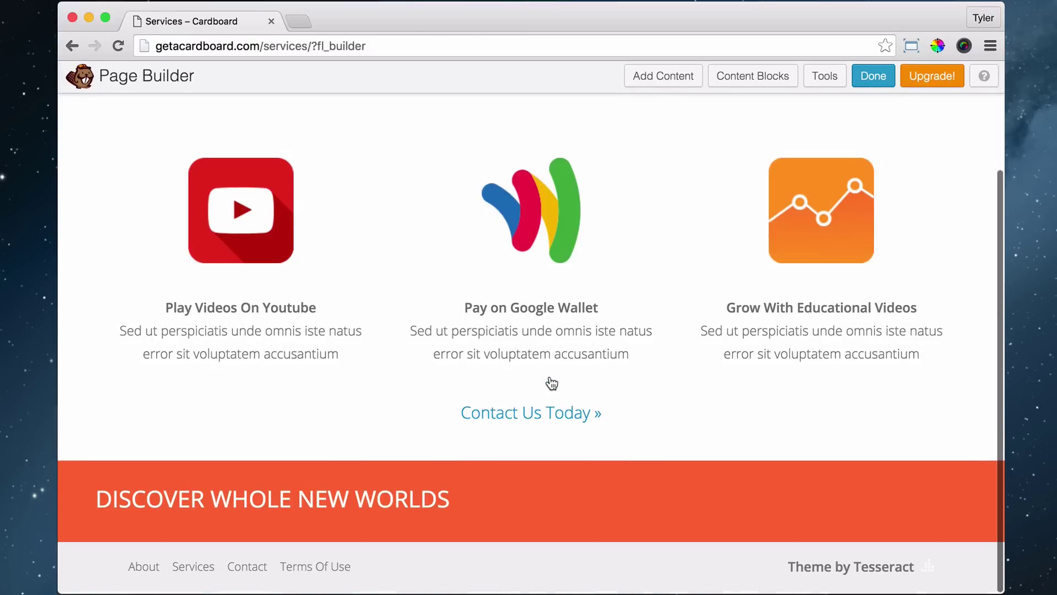
Set the "DISCOVER WHOLE NEW WORLDS" heading's font weight to Light and save the module
mouse_move(227, 505)
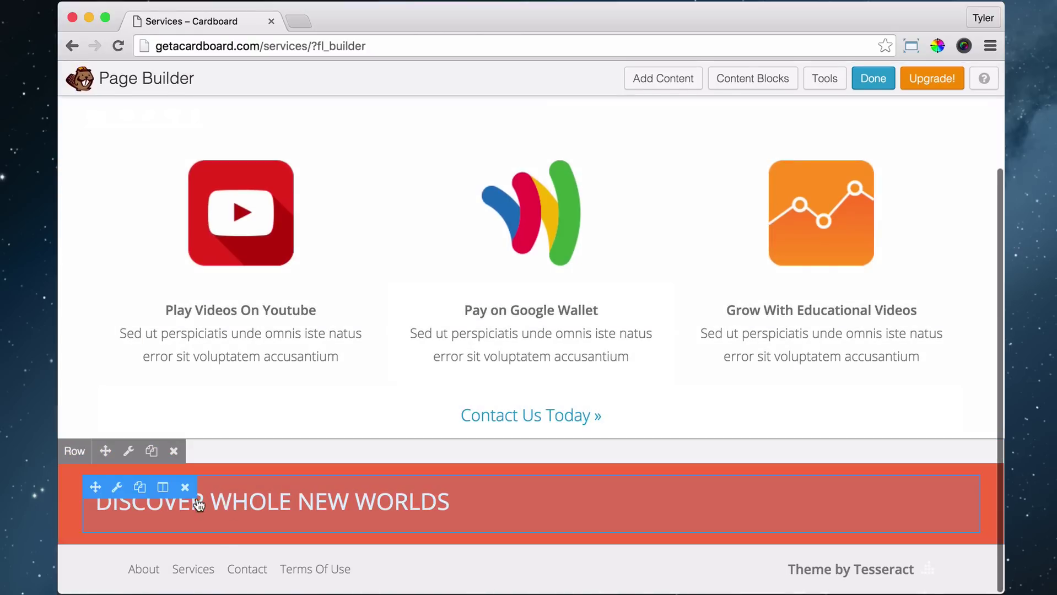
left_click(117, 494)
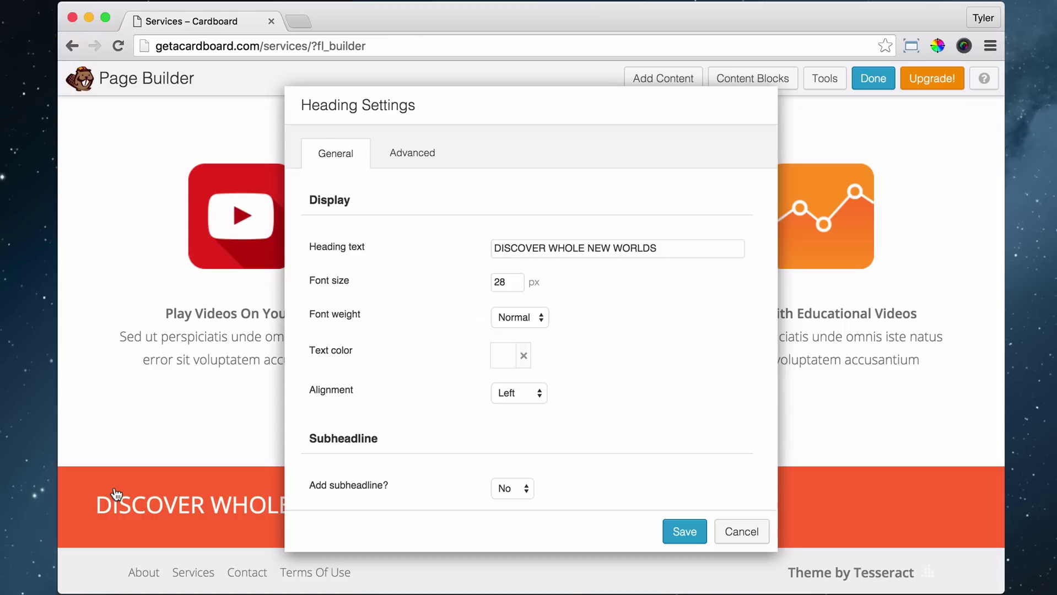
left_click(523, 319)
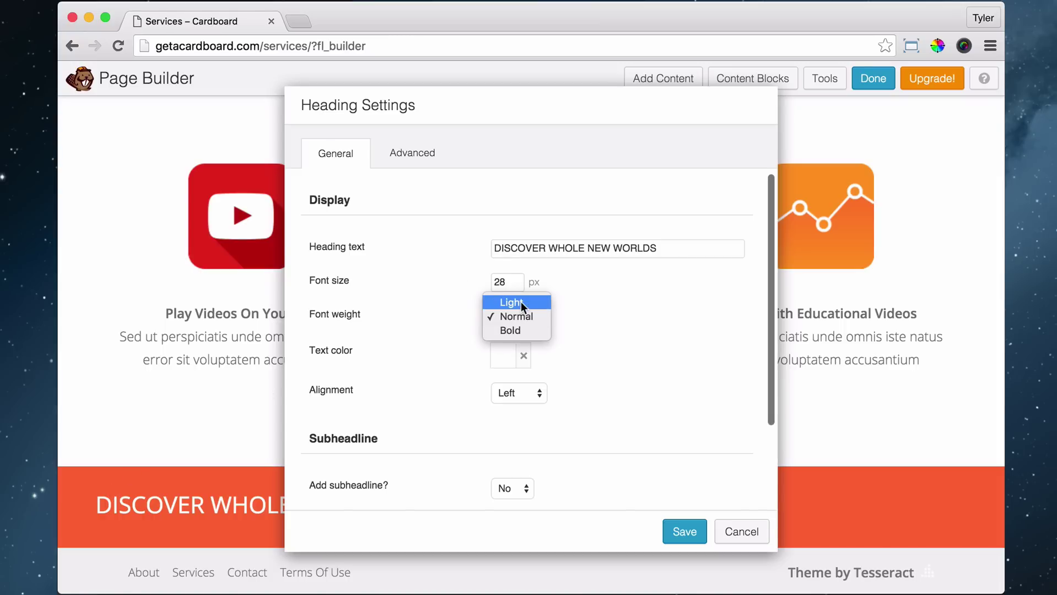
left_click(521, 302)
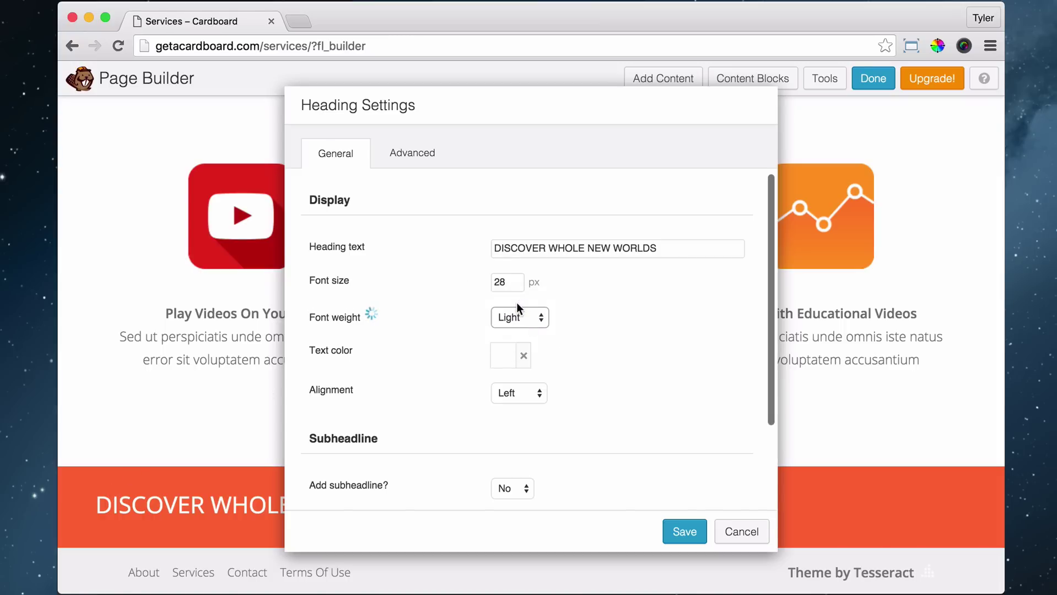
left_click(694, 530)
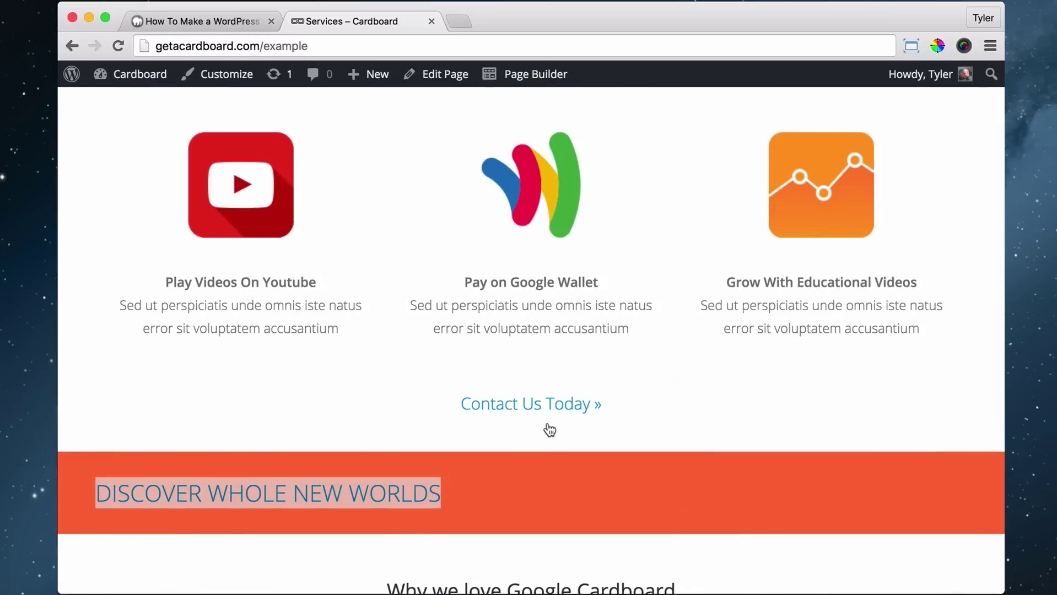
Examine the example page's banner heading and the heading, video and closing section below it
left_click(529, 482)
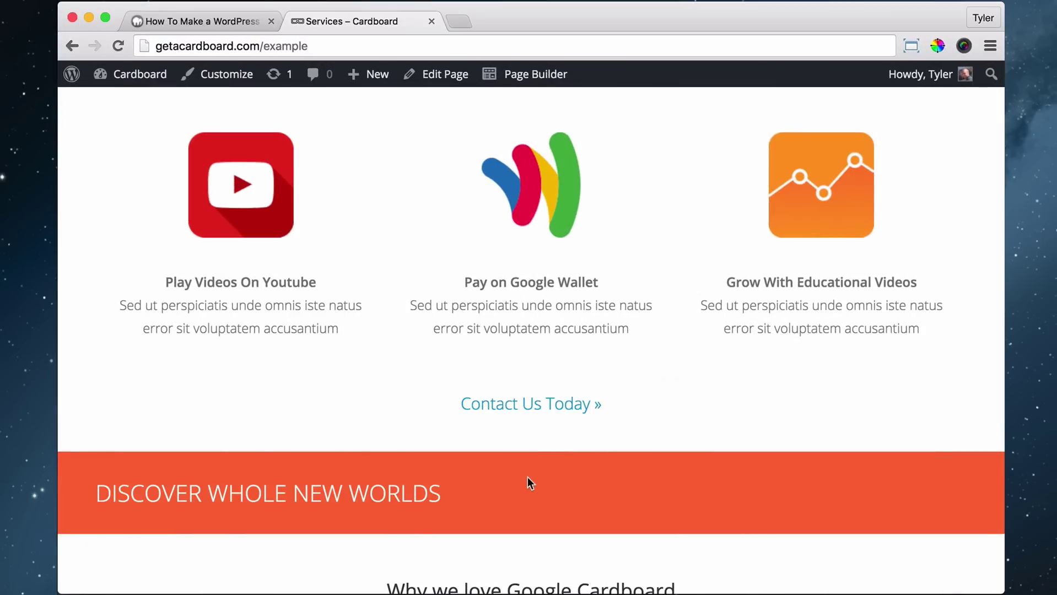
scroll(553, 441, "down", 4)
scroll(552, 441, "down", 2)
scroll(594, 444, "down", 2)
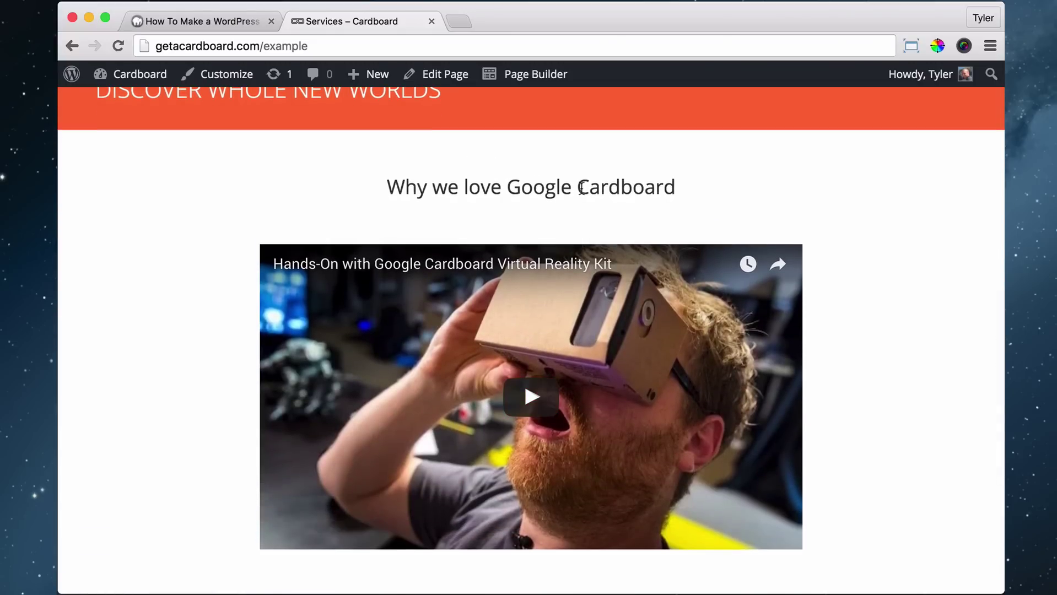
scroll(573, 346, "down", 4)
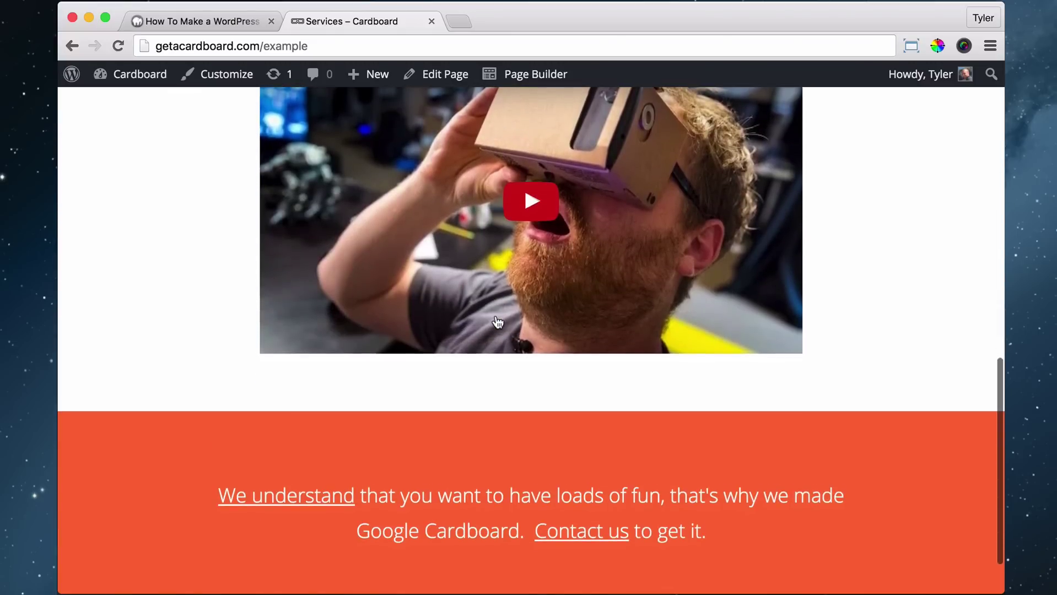
scroll(574, 345, "up", 4)
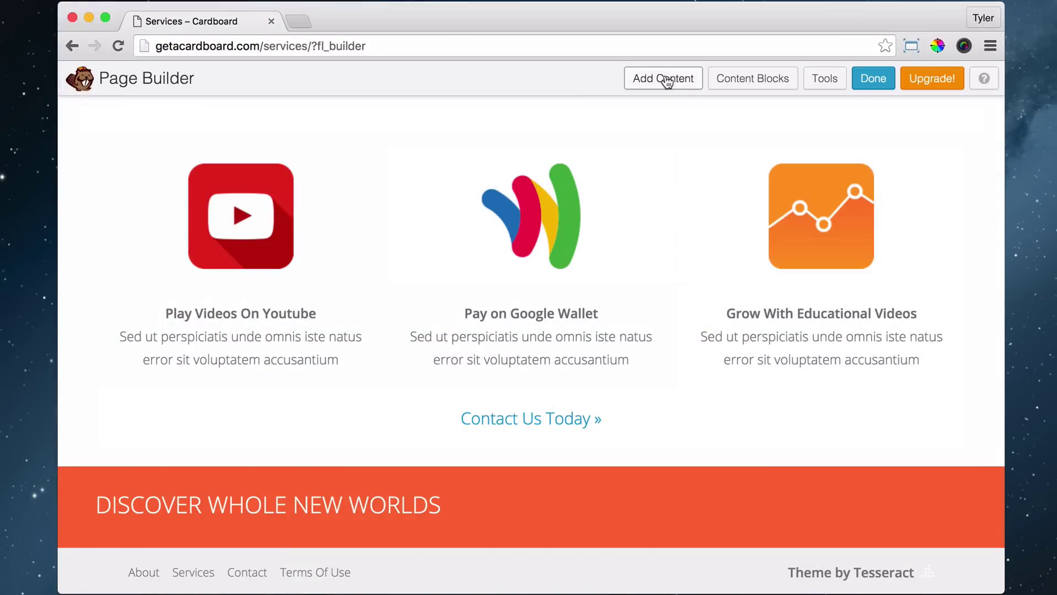
Add a Heading module below the orange banner with the text "Why we love Google Cardboard"
left_click(667, 81)
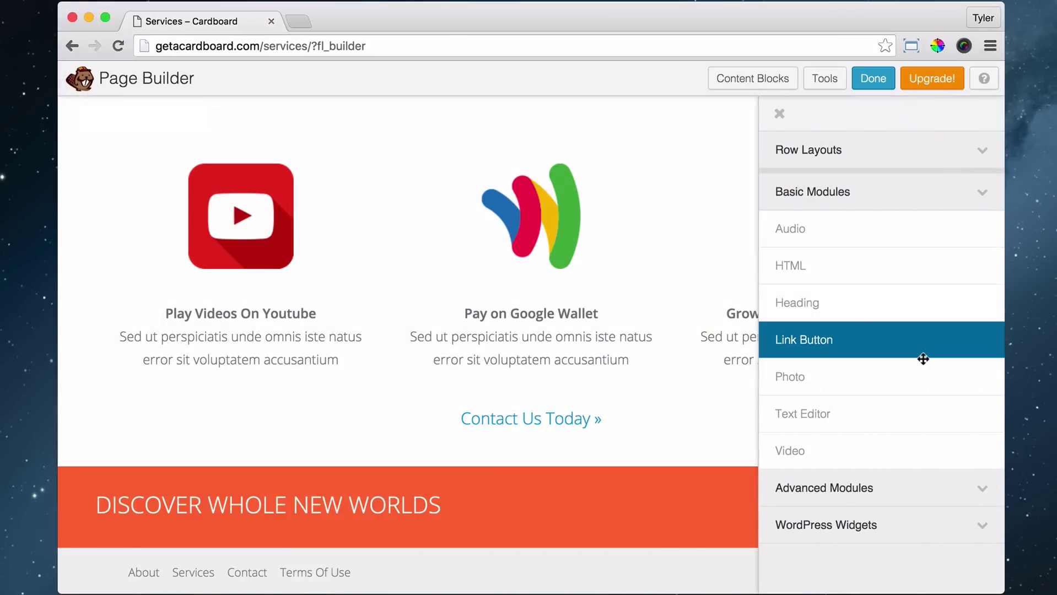
left_click_drag(798, 313, 484, 524)
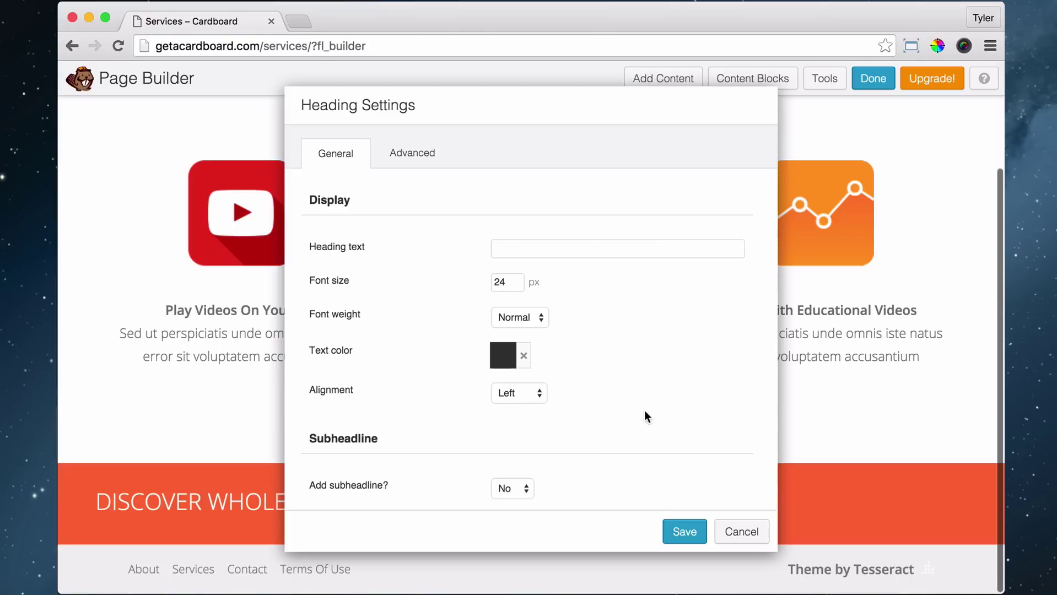
scroll(648, 413, "down", 2)
scroll(648, 413, "up", 3)
left_click(538, 250)
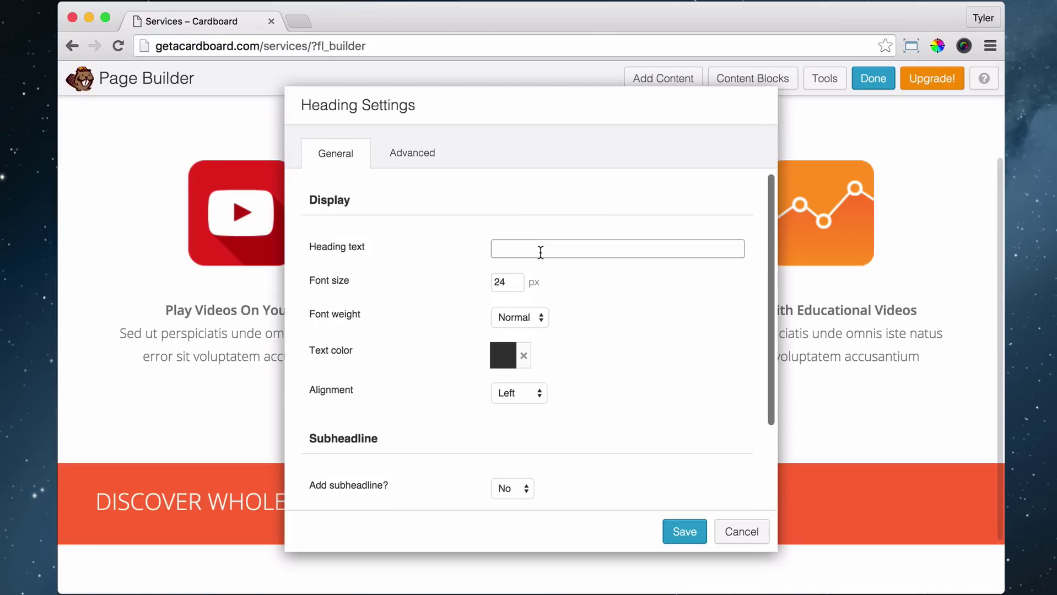
type("Why ")
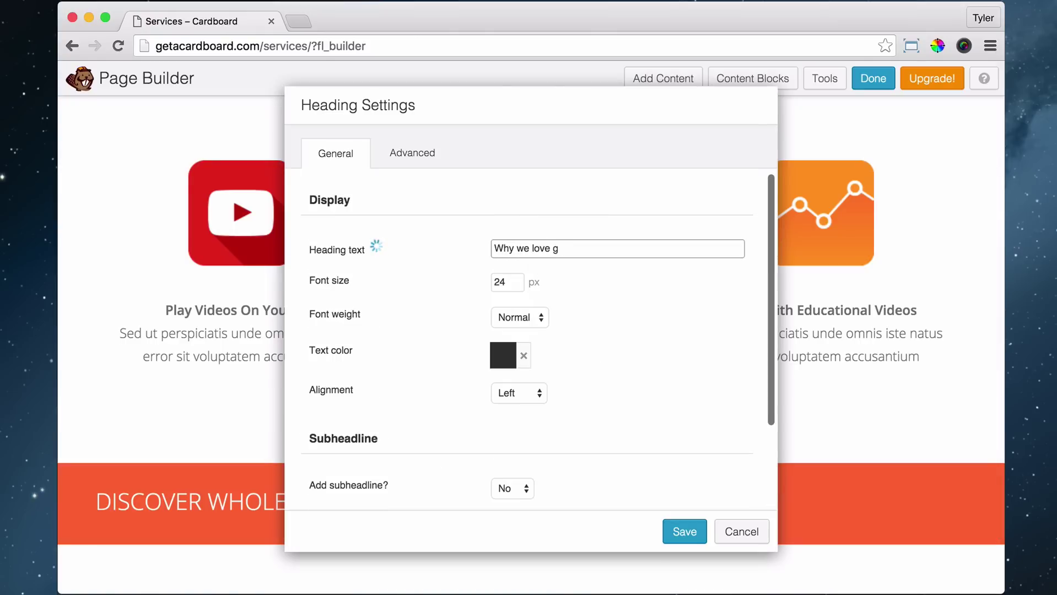
type("we love Google Cardboard")
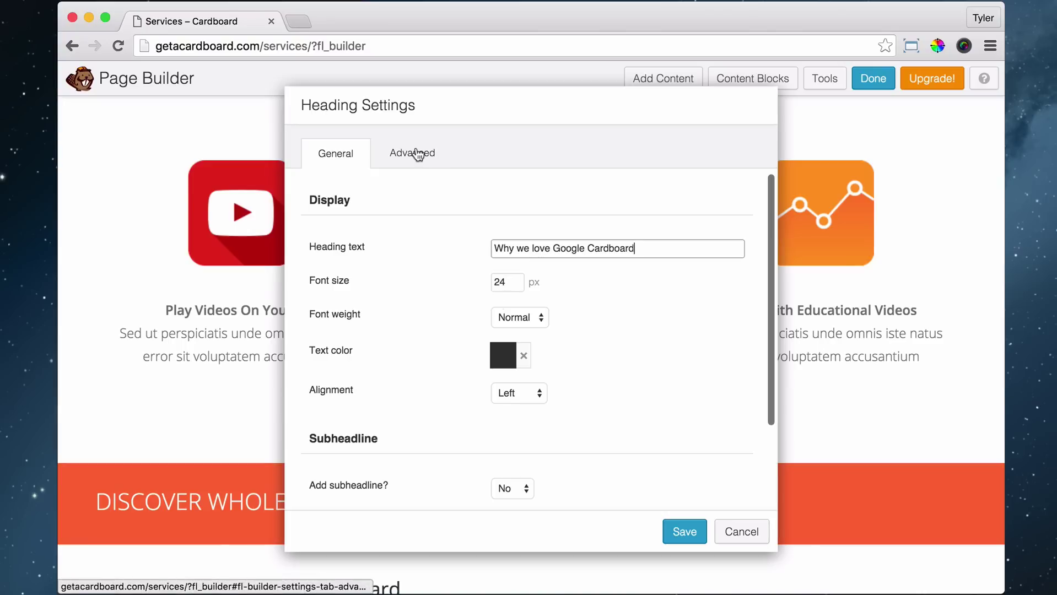
Set the new heading's alignment to Center and move its settings dialog aside to uncover the page
left_click(416, 153)
scroll(882, 411, "down", 3)
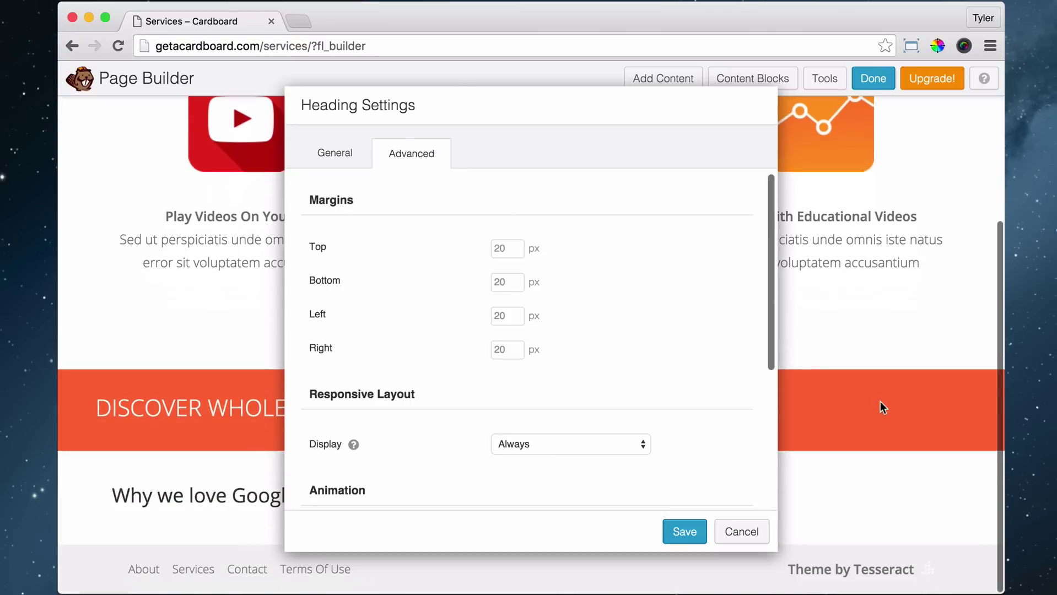
left_click(333, 154)
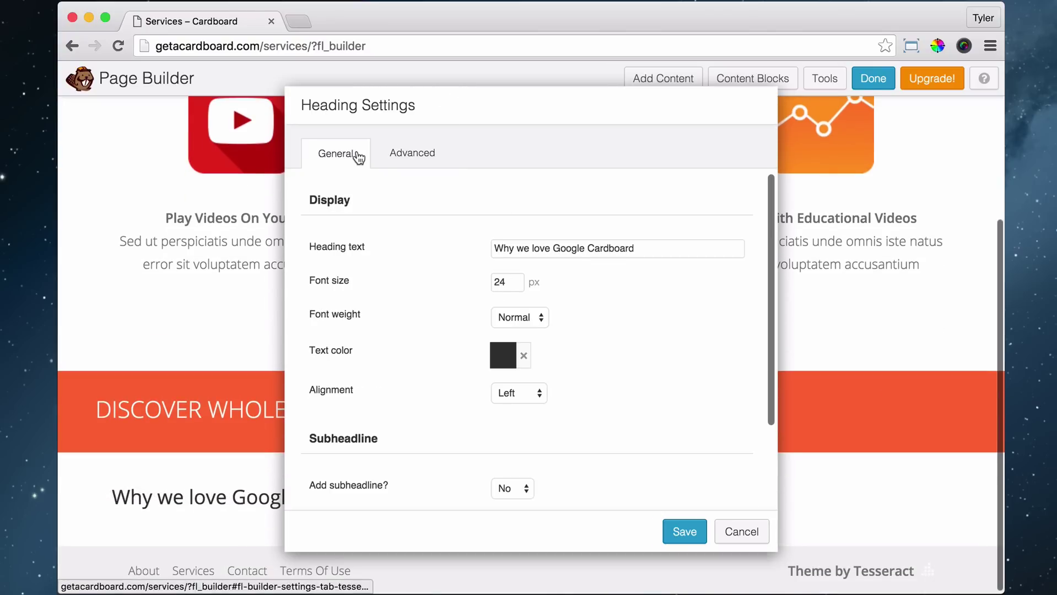
left_click(519, 393)
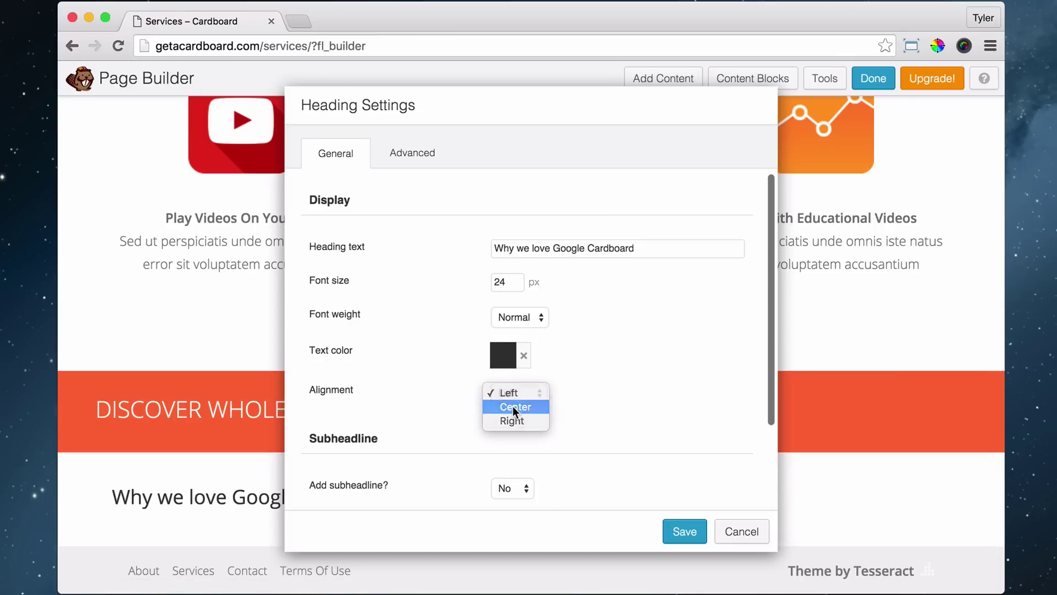
left_click(515, 405)
left_click_drag(442, 98, 678, 70)
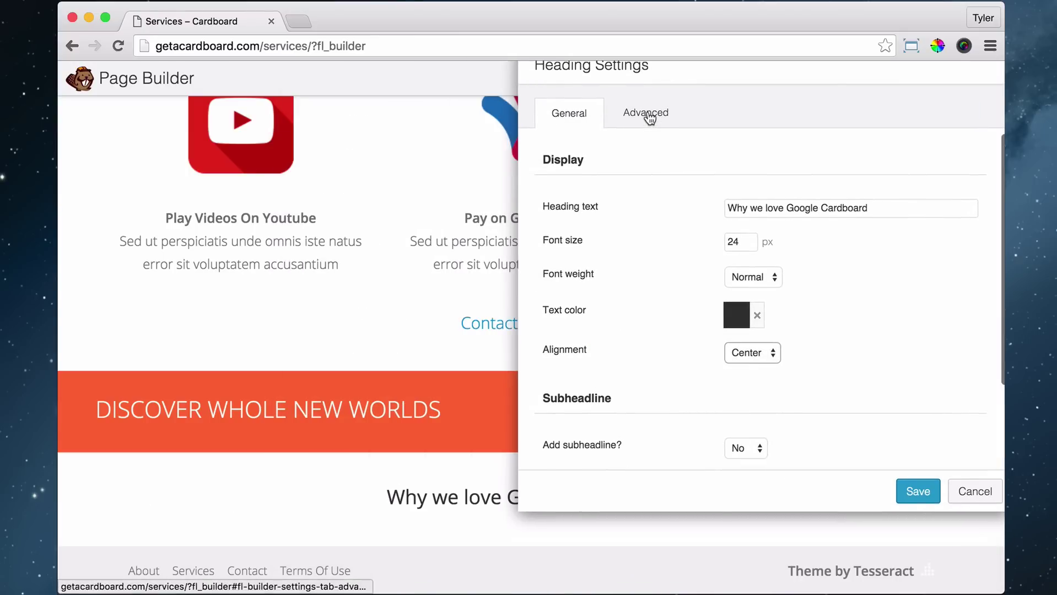
Set the "Why we love Google Cardboard" heading's top margin to 35 px and save the module
left_click(650, 118)
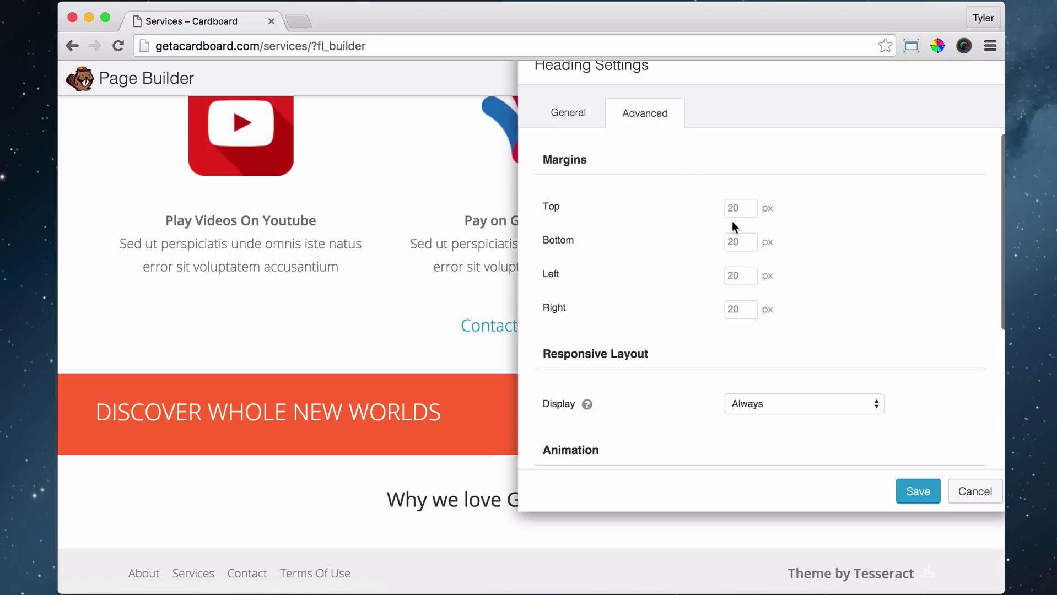
left_click(751, 207)
type("35")
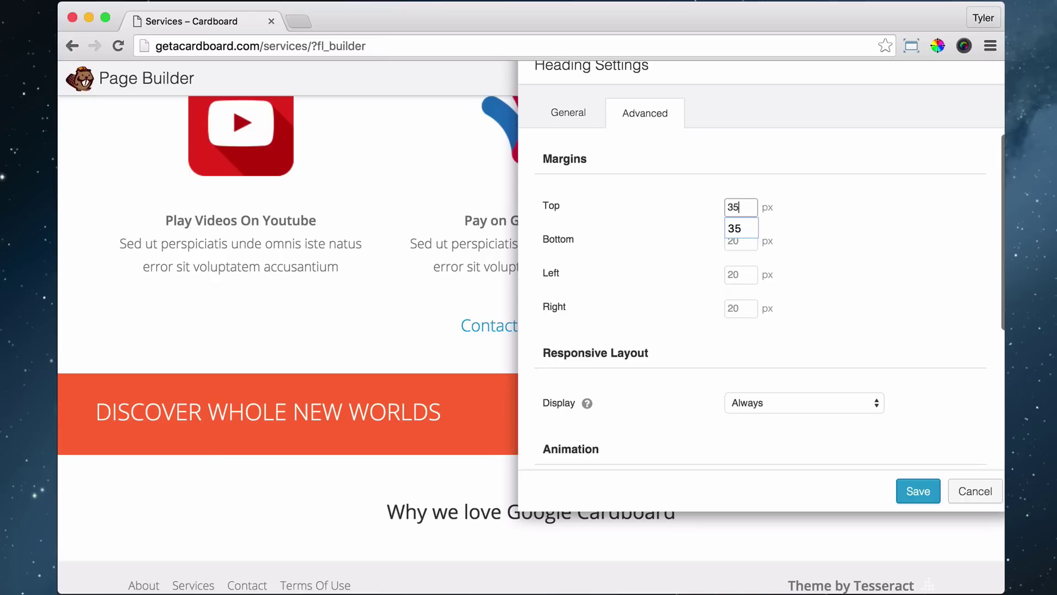
left_click(916, 222)
left_click(919, 492)
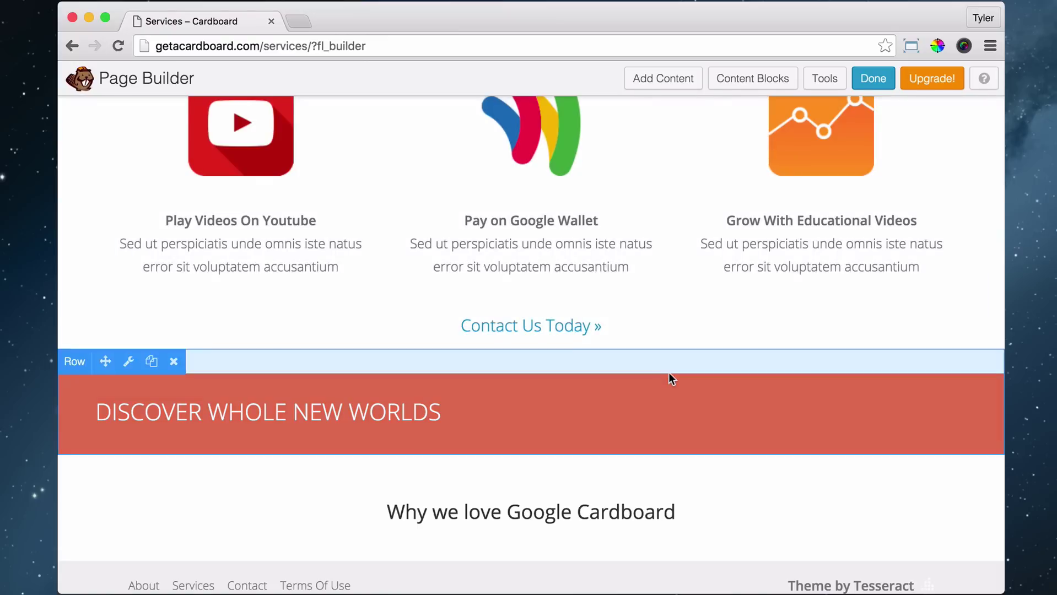
Add a Video module below the "Why we love Google Cardboard" heading and set its video type to Embed
scroll(669, 373, "down", 1)
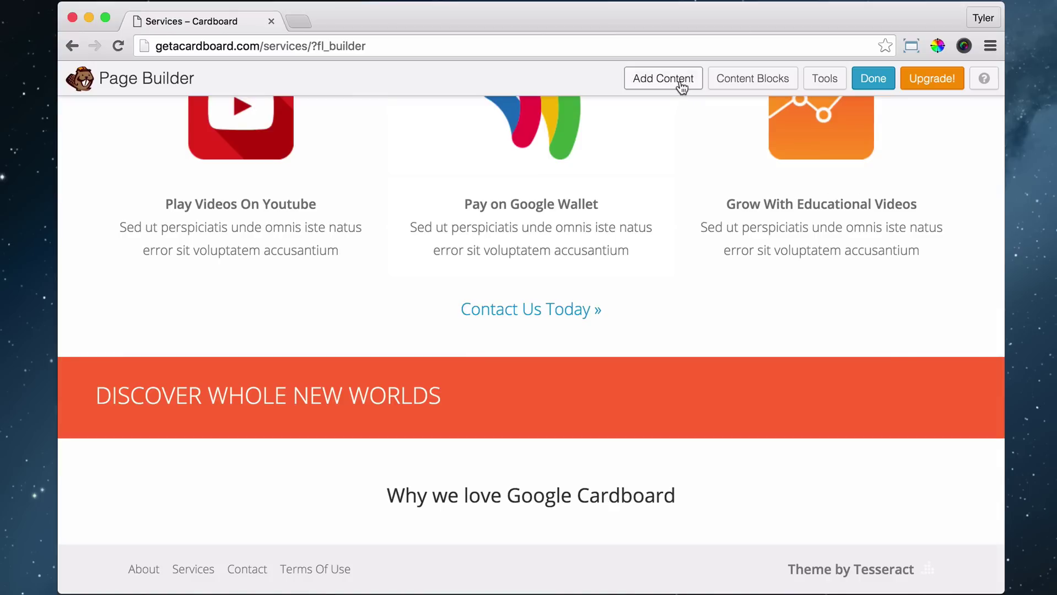
left_click(682, 87)
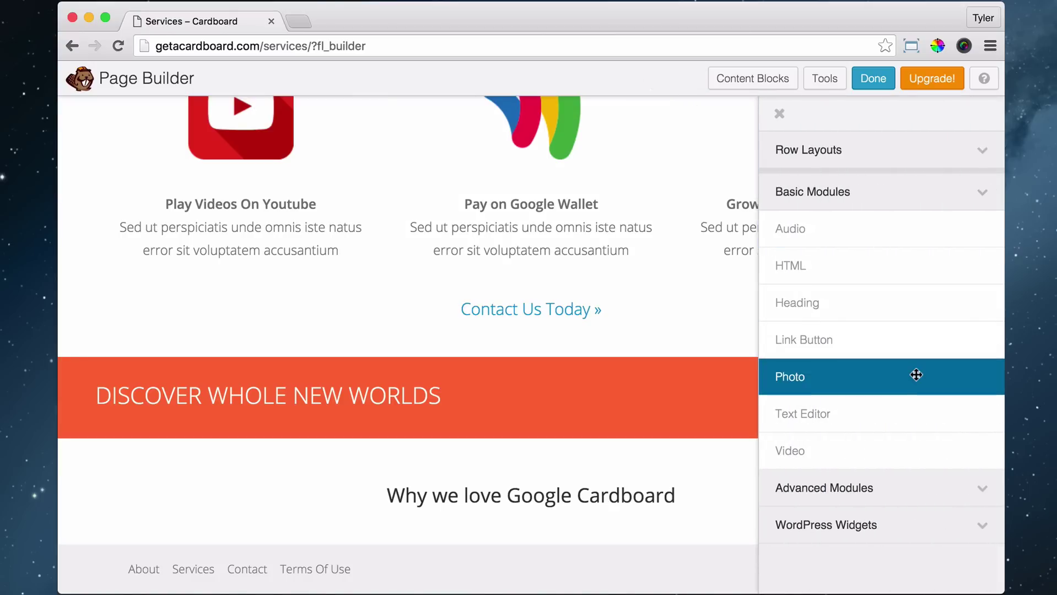
left_click_drag(834, 457, 517, 502)
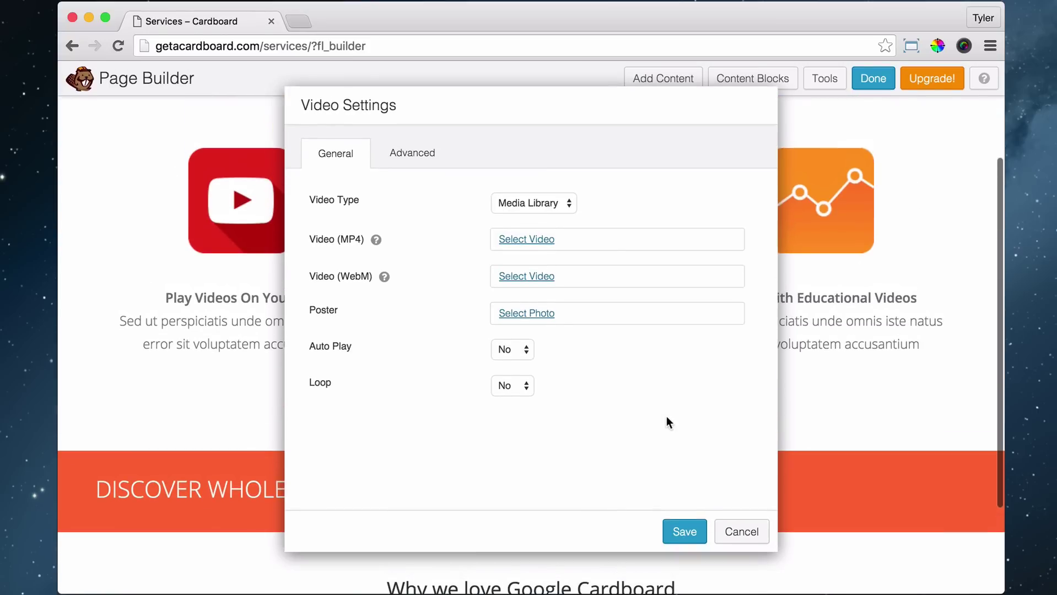
left_click(544, 203)
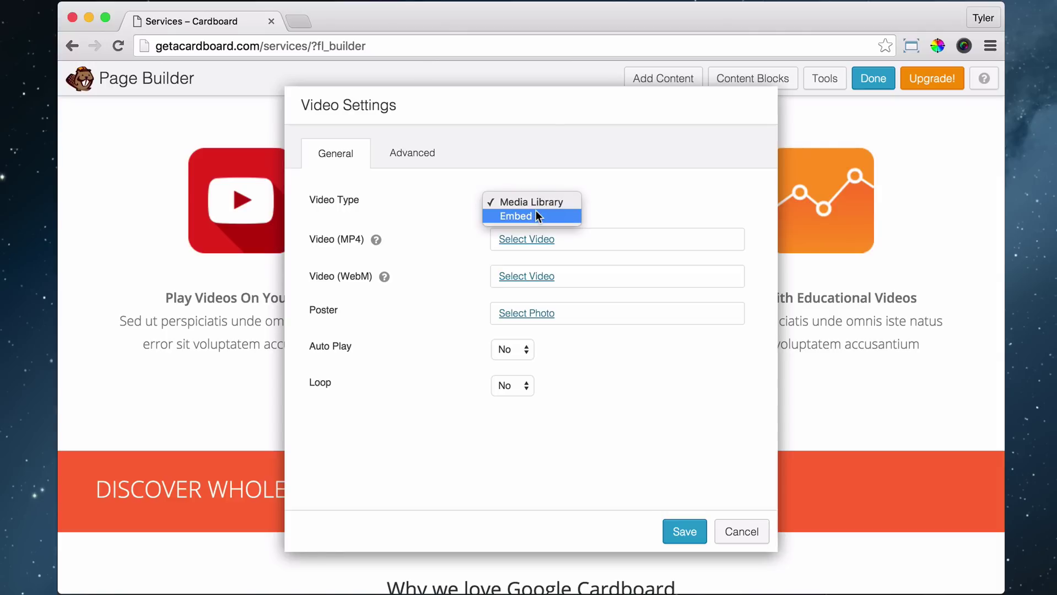
left_click(536, 212)
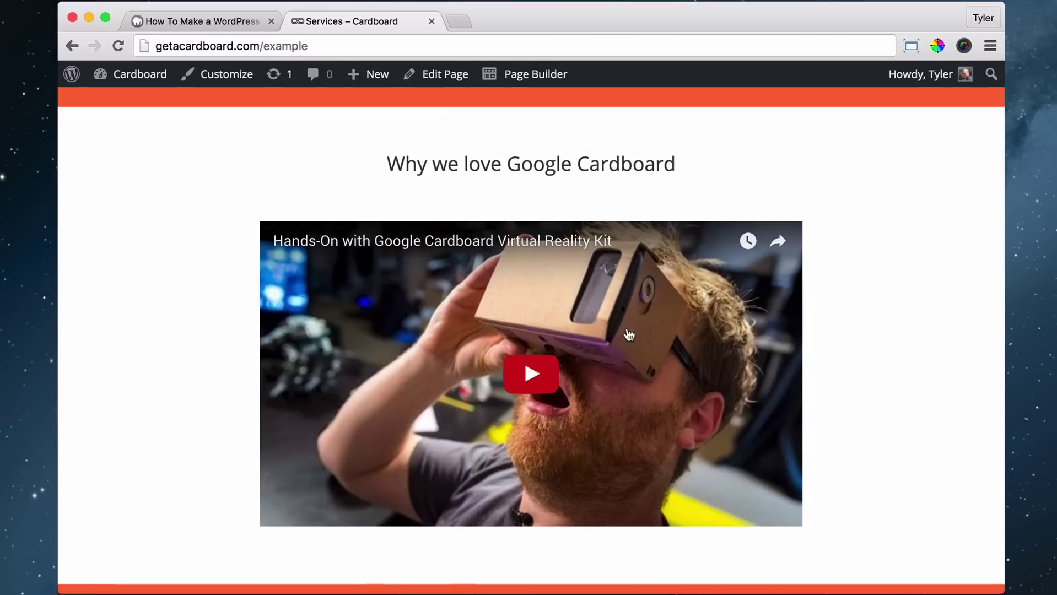
Open the example page's video on YouTube and search YouTube for "hands on with google cardboard"
left_click(400, 246)
left_click(513, 18)
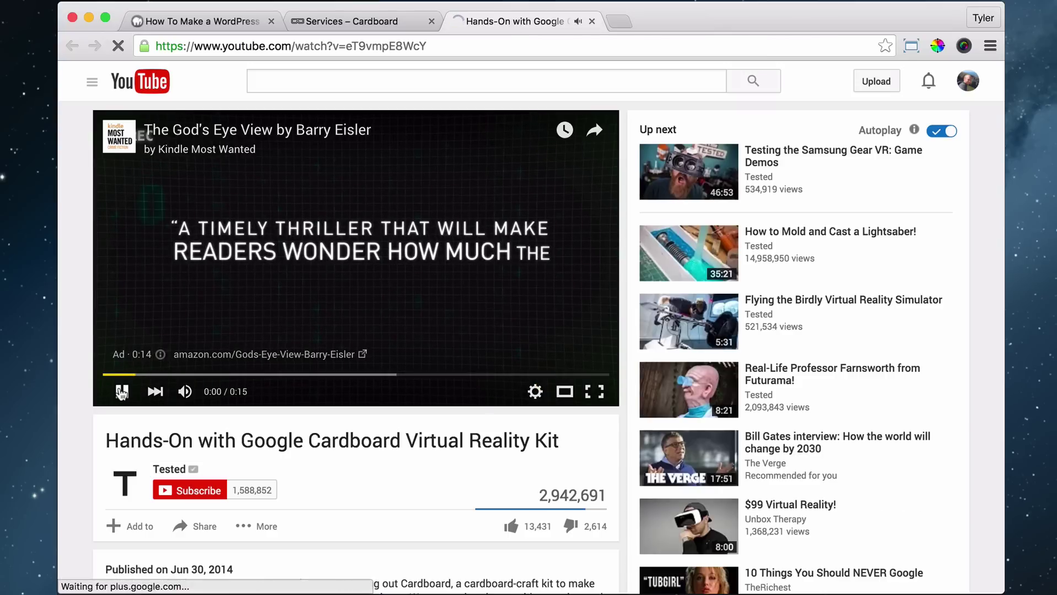
left_click(304, 83)
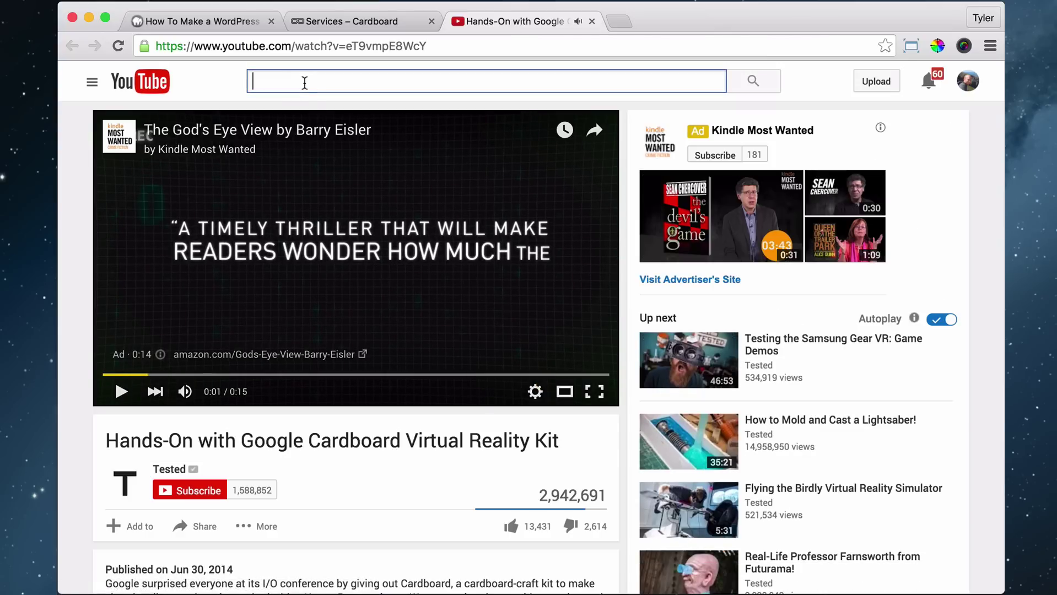
type("hands")
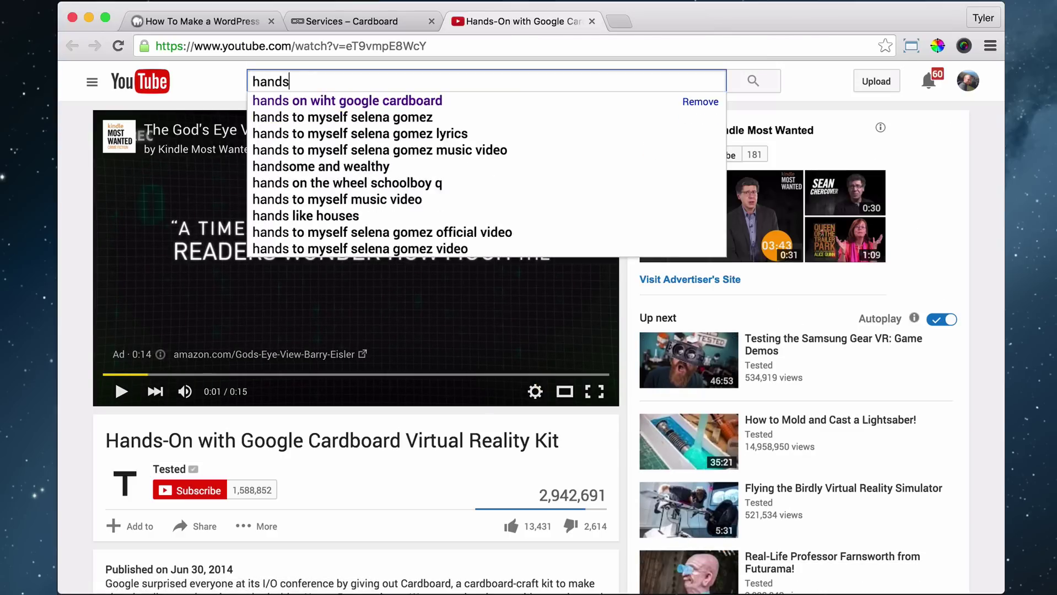
type(" on with google cardb")
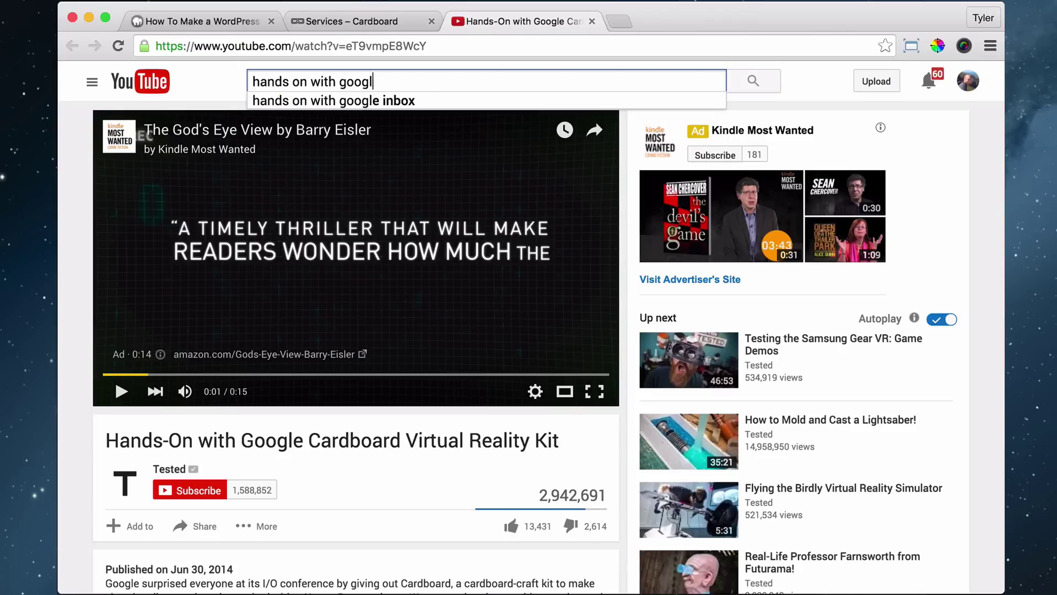
type("oard")
key("Return")
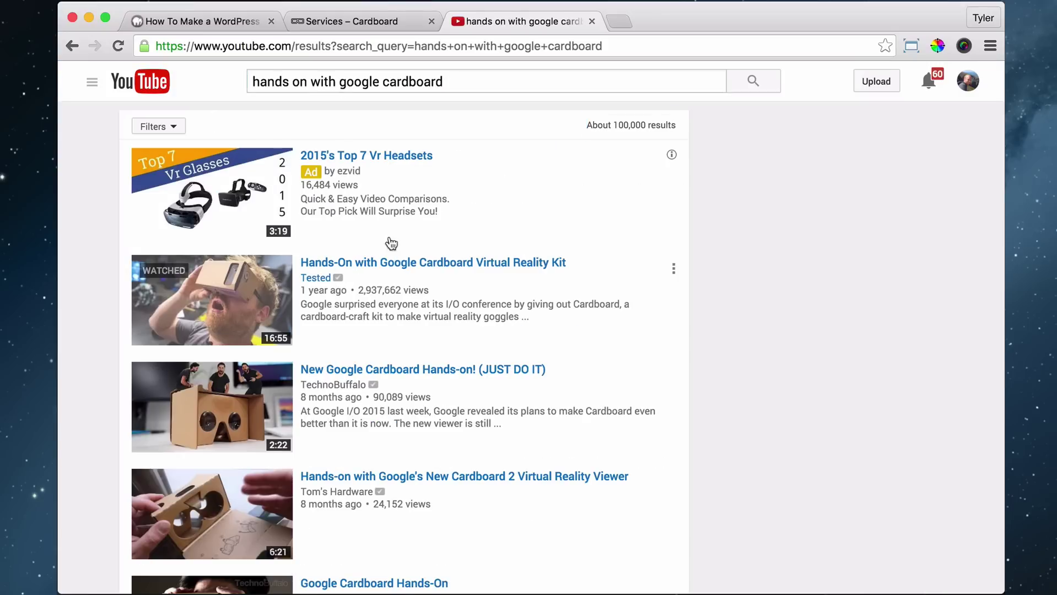
Open the "Hands-On with Google Cardboard Virtual Reality Kit" video, copy its URL and close the YouTube page
left_click(429, 264)
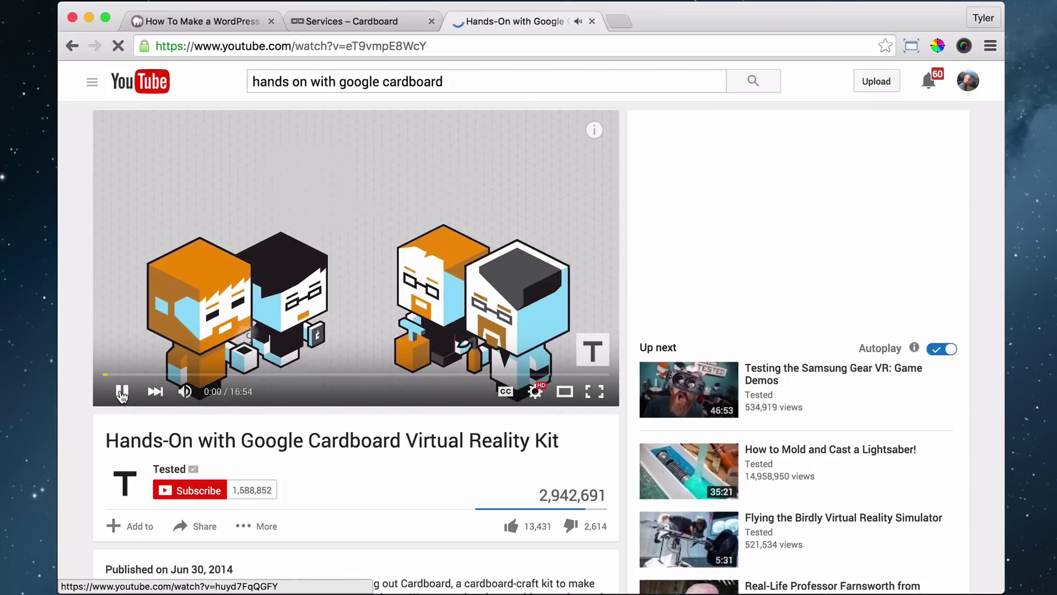
left_click(304, 46)
right_click(304, 45)
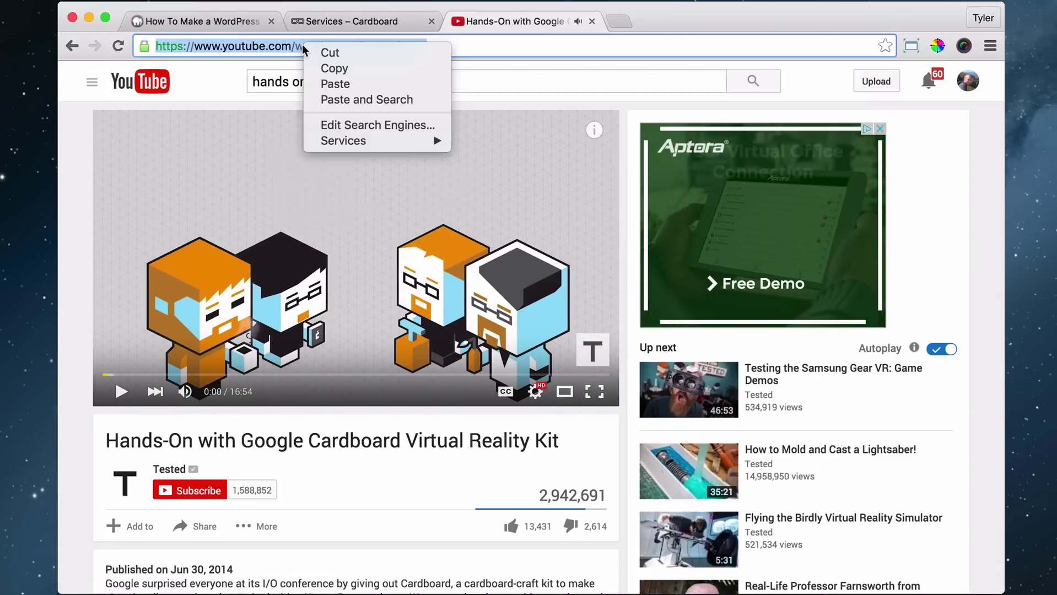
left_click(334, 69)
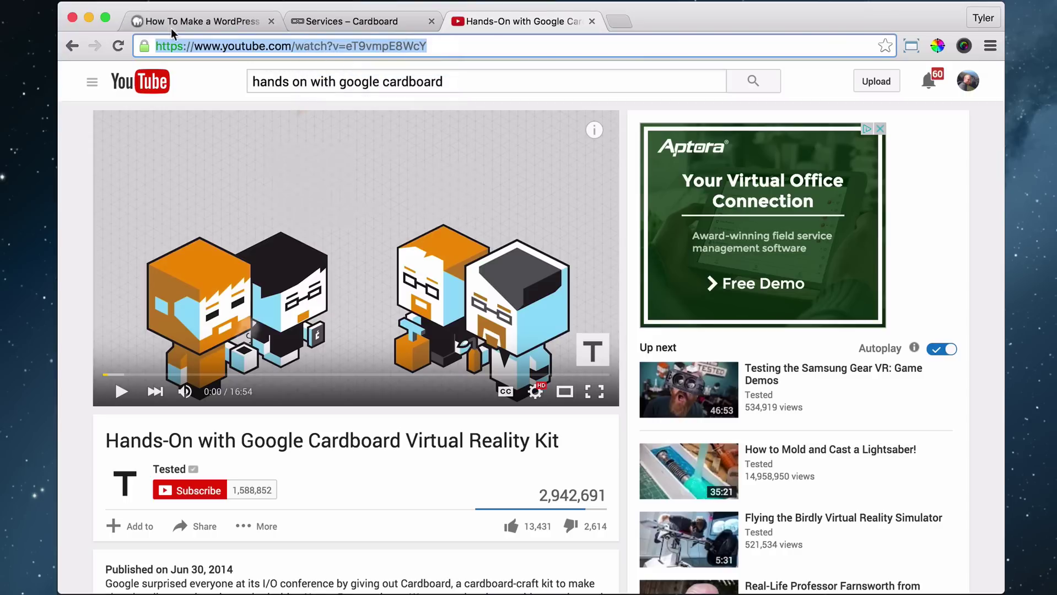
left_click(591, 22)
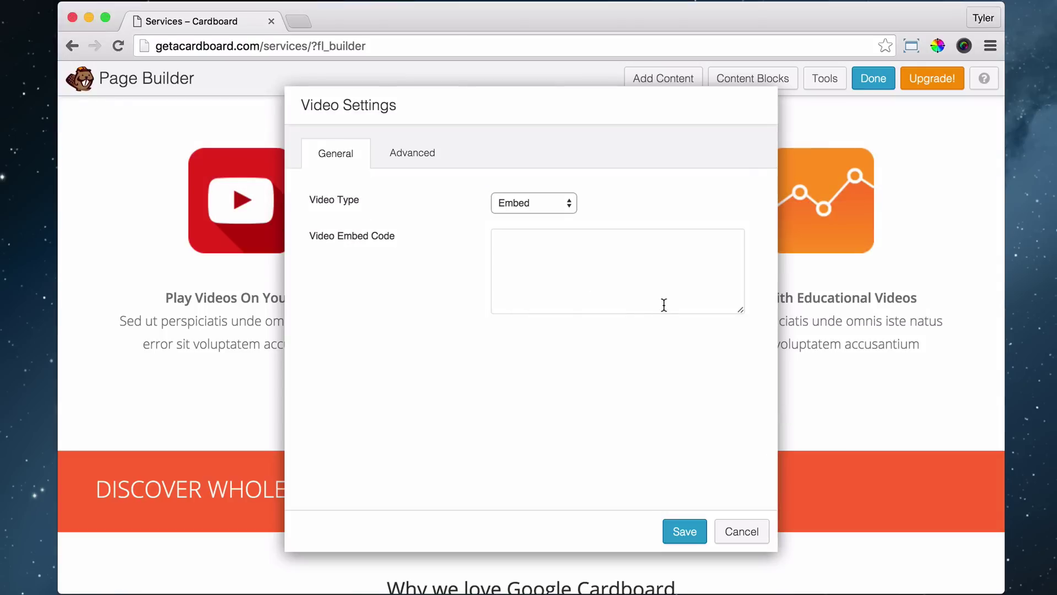
Paste the copied YouTube URL as the Video module's embed code in Page Builder and save the module
left_click(539, 255)
right_click(538, 254)
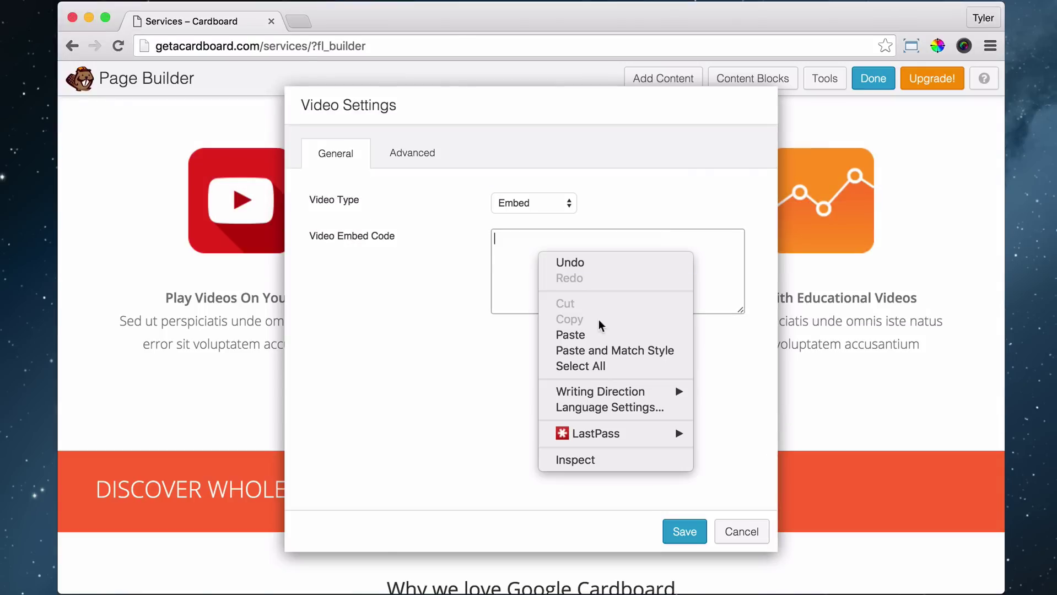
left_click(599, 332)
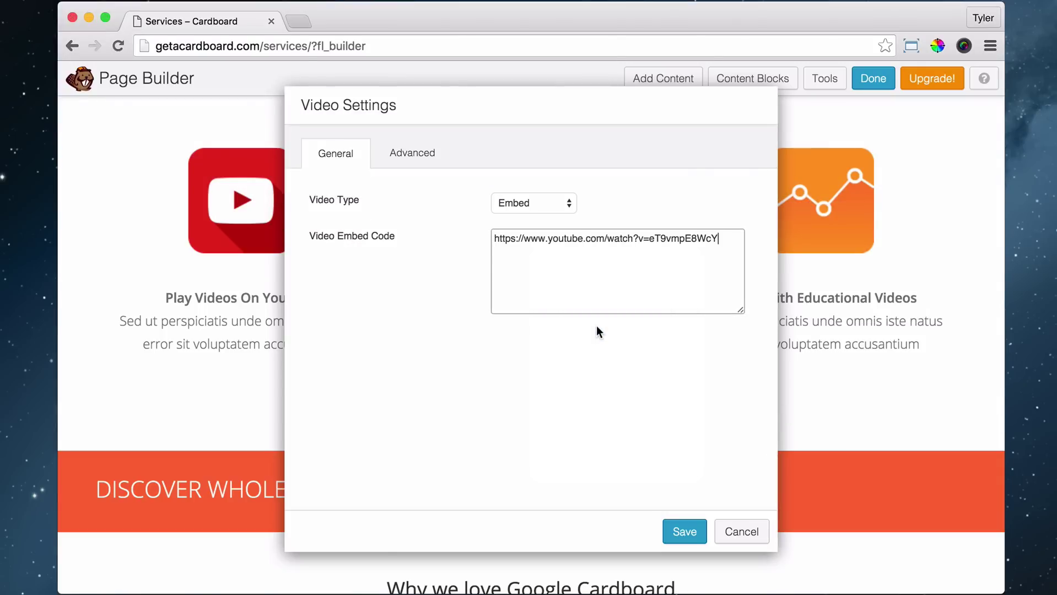
left_click(686, 532)
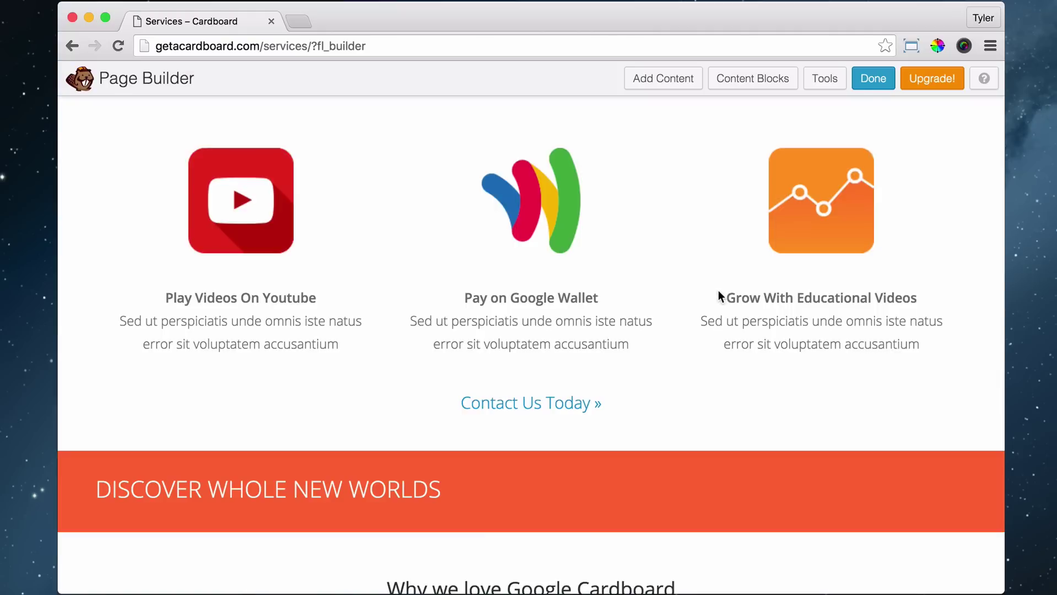
Set the embedded video's top margin to 30 px and its bottom margin to 50 px
scroll(714, 292, "down", 4)
scroll(717, 292, "down", 6)
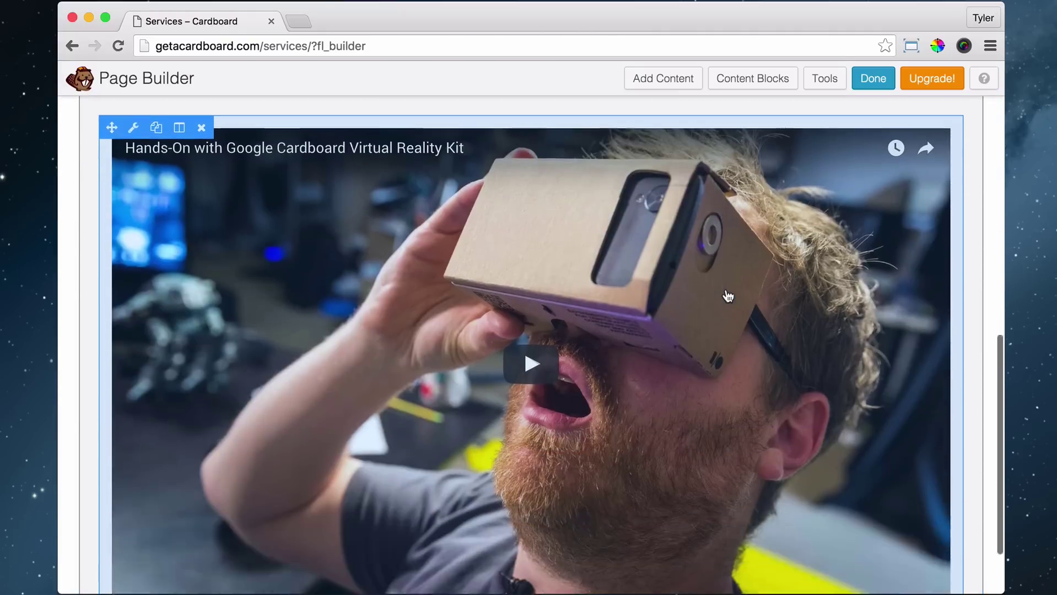
scroll(728, 296, "up", 5)
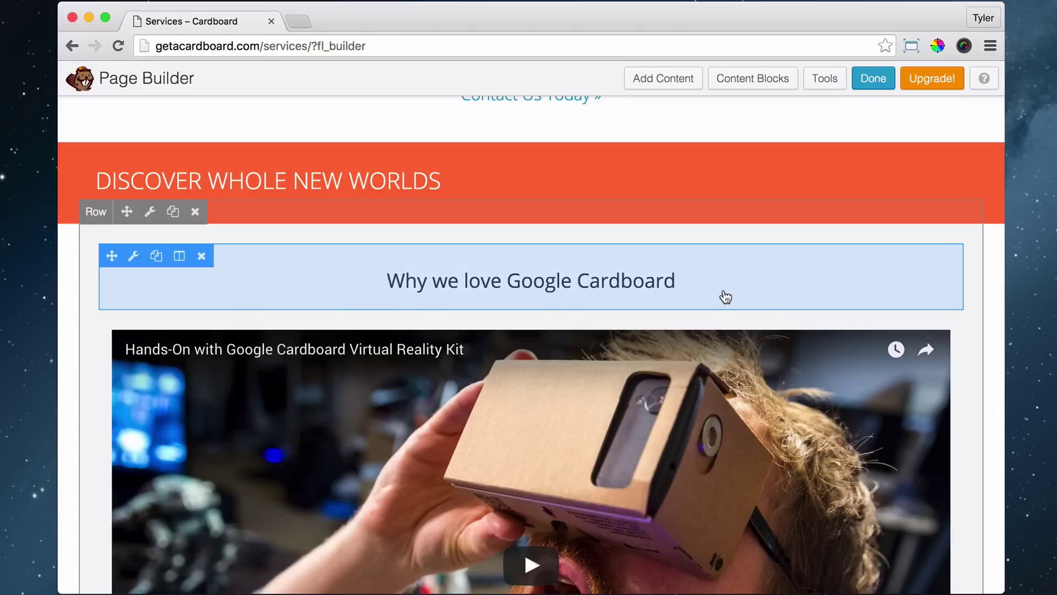
scroll(726, 298, "down", 3)
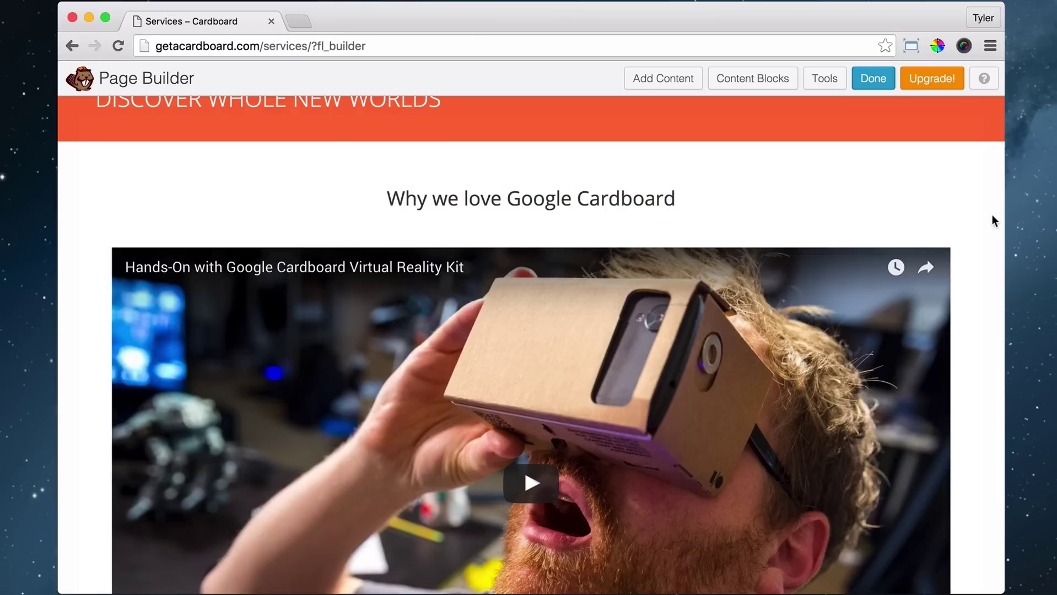
scroll(992, 216, "down", 2)
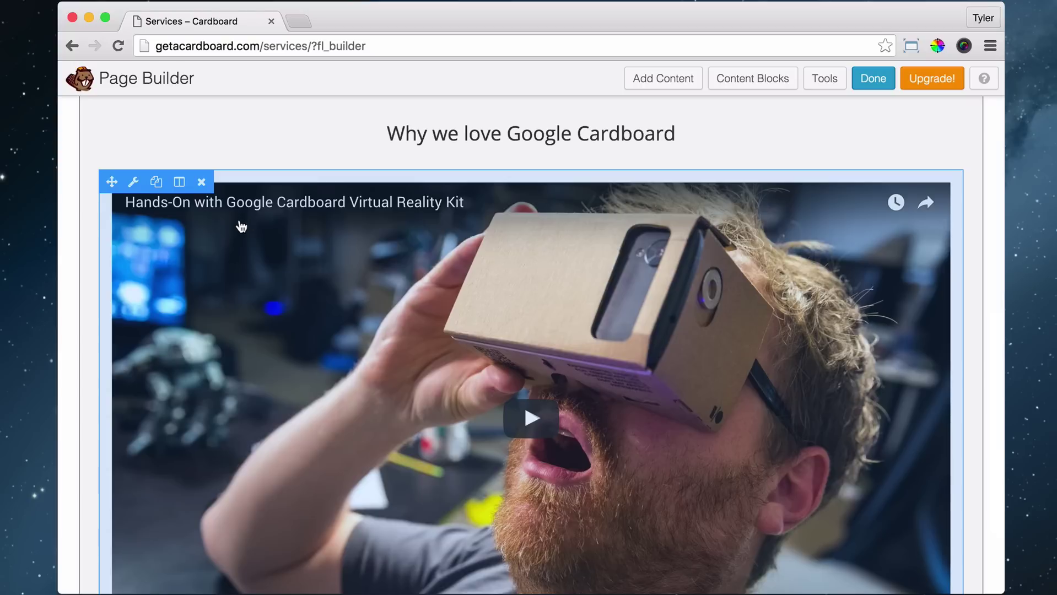
left_click(134, 183)
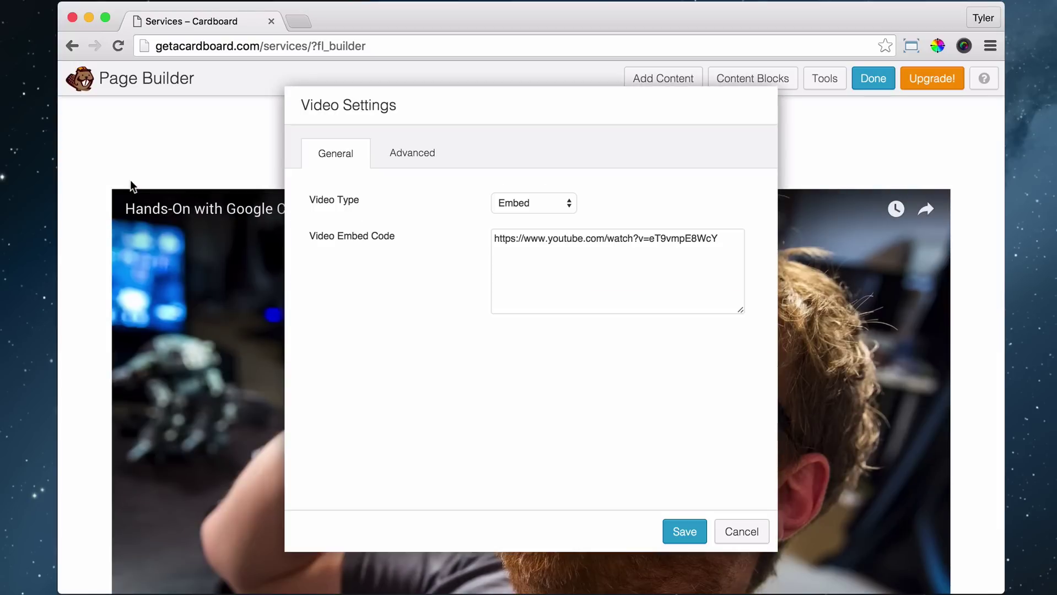
left_click(409, 157)
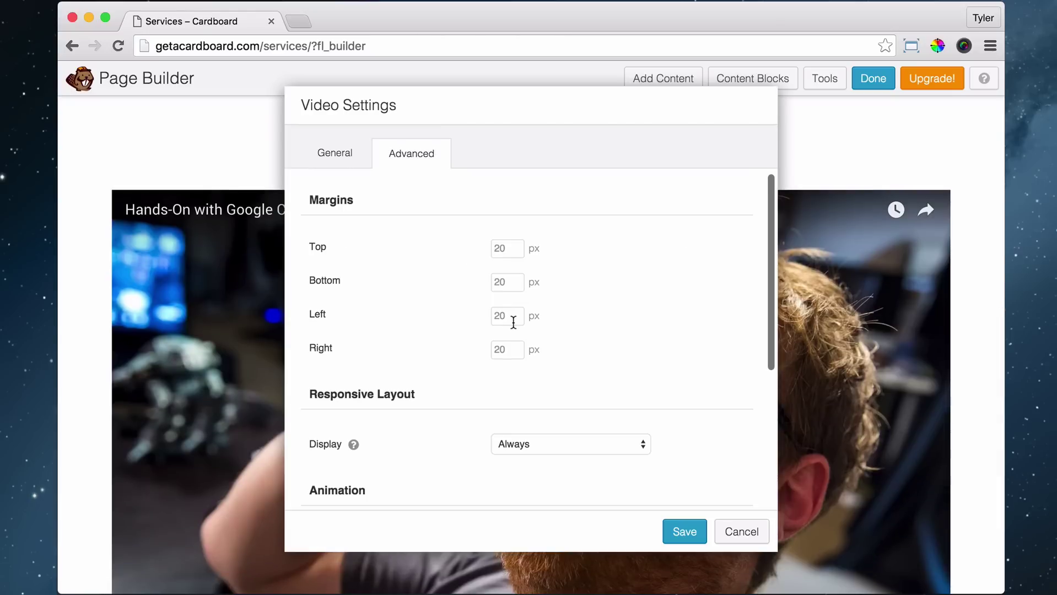
left_click(517, 253)
type("30")
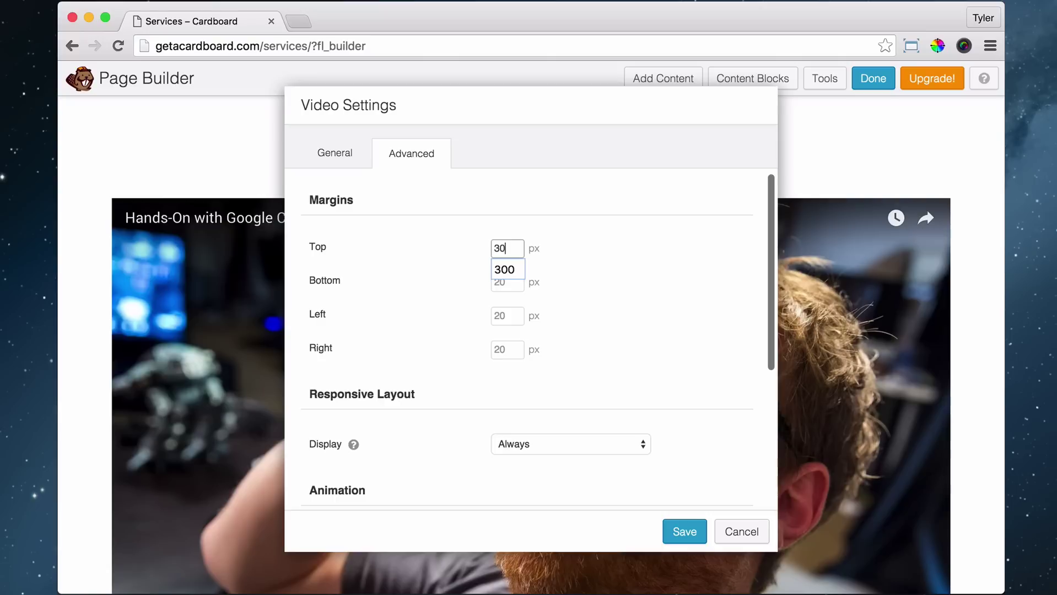
key("Tab")
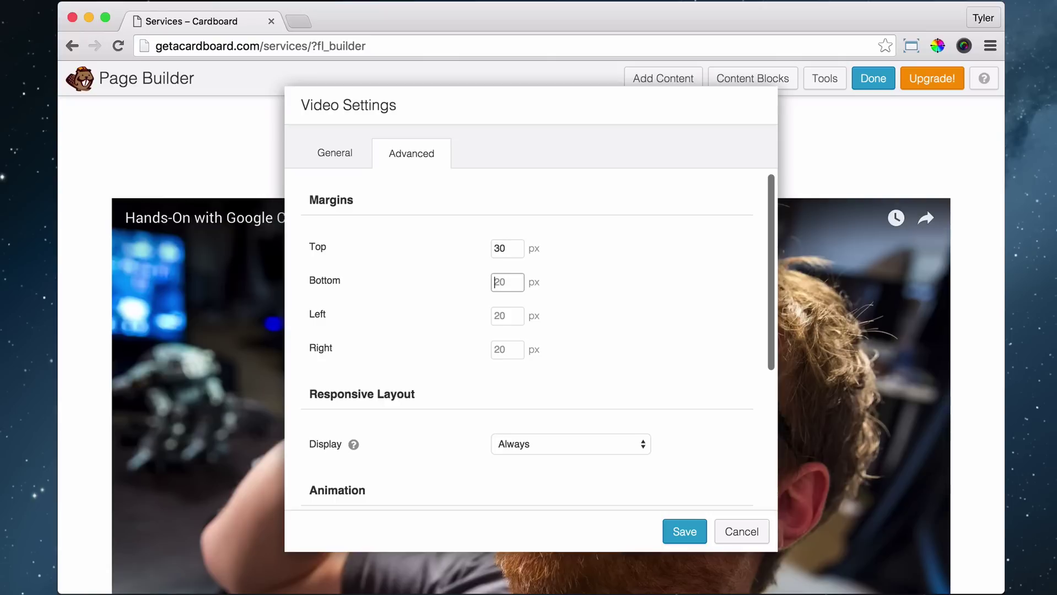
type("50")
left_click(579, 316)
scroll(887, 443, "down", 5)
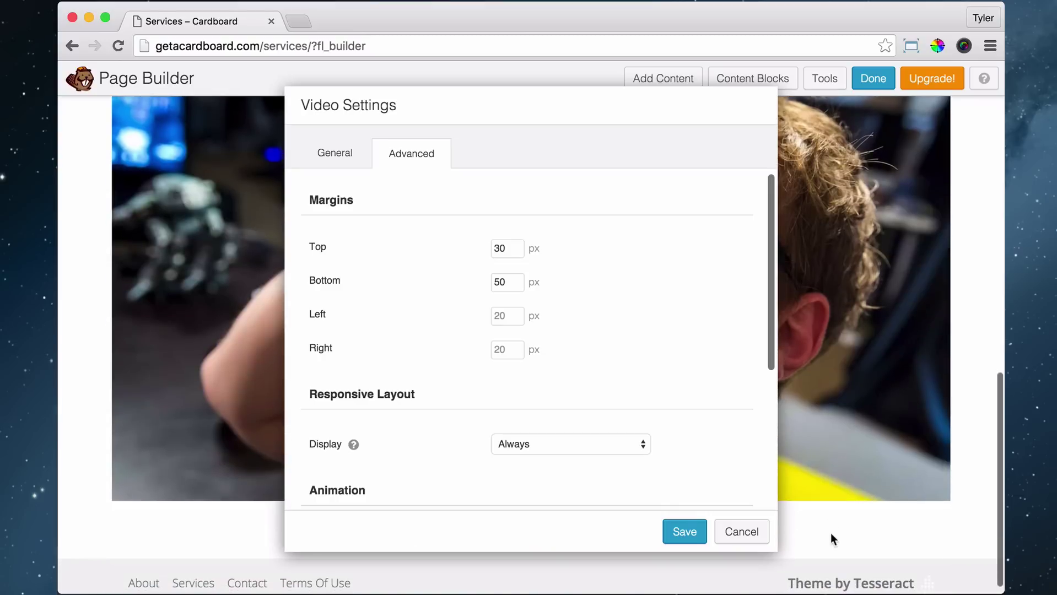
Set the video's left and right margins to 200 px each and save the module
left_click(508, 316)
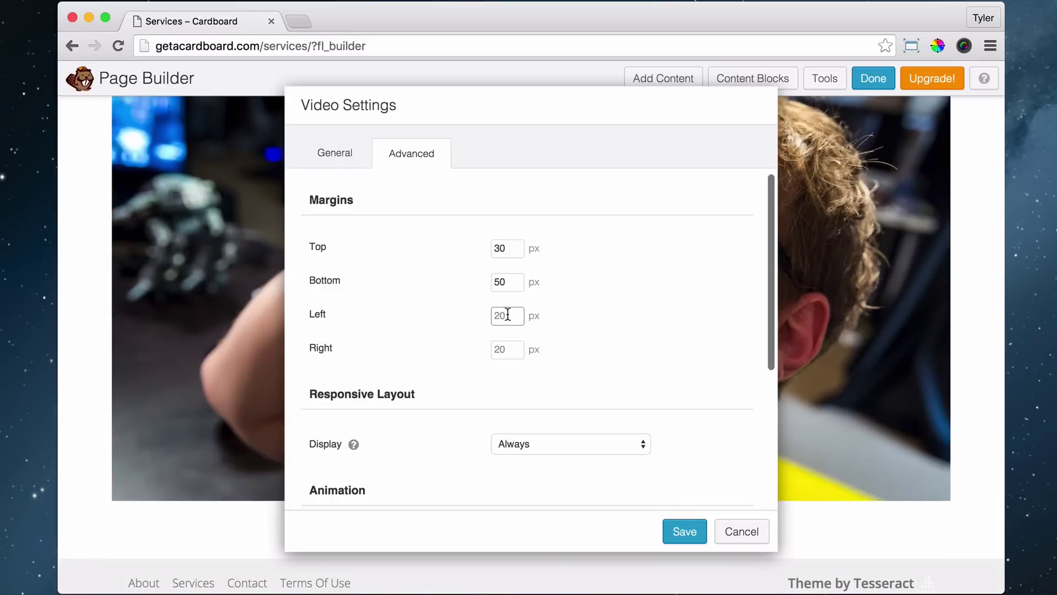
type("200")
key("Tab")
type("200")
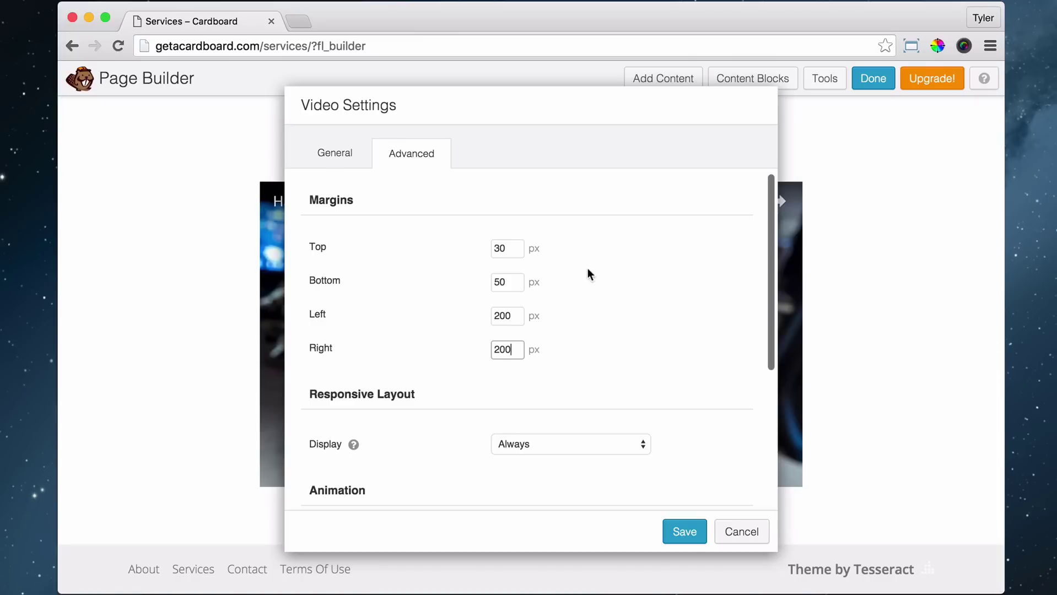
left_click(682, 532)
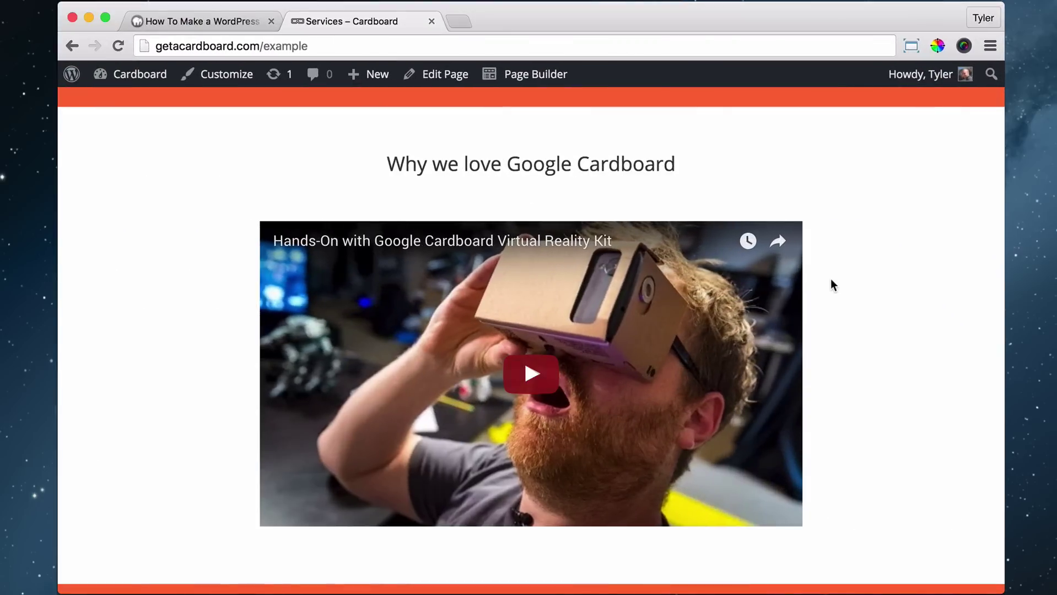
Check the example page's bottom banner and add a one-column row below the video on the Services page
scroll(833, 286, "down", 5)
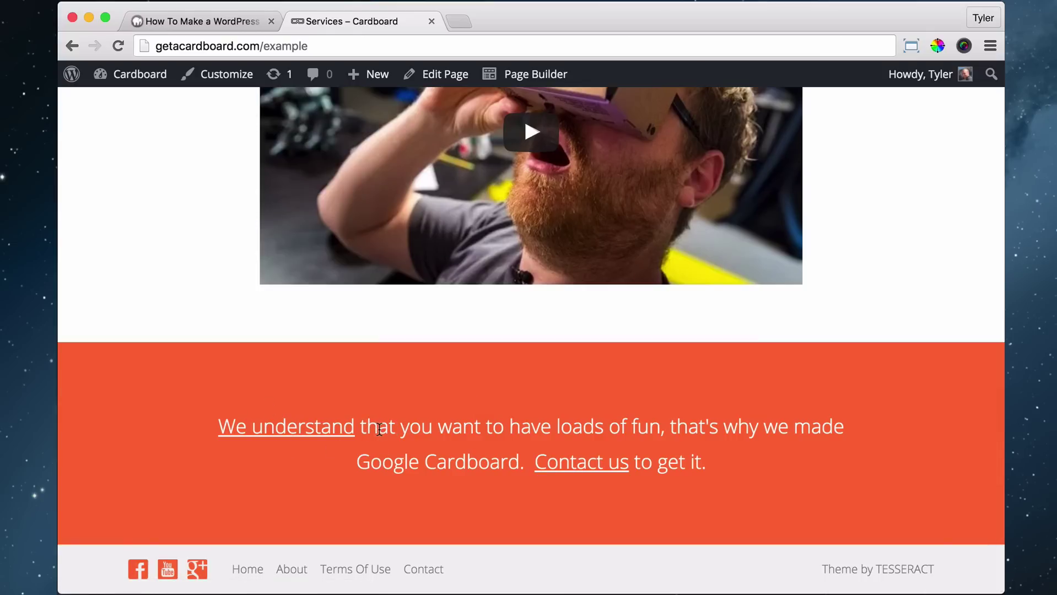
left_click(88, 19)
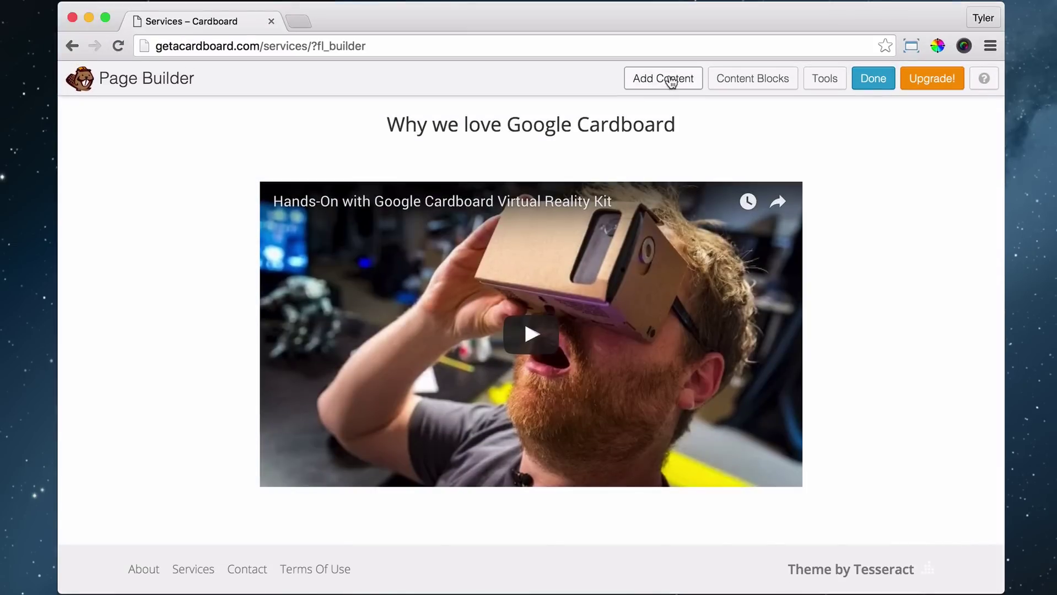
left_click(669, 78)
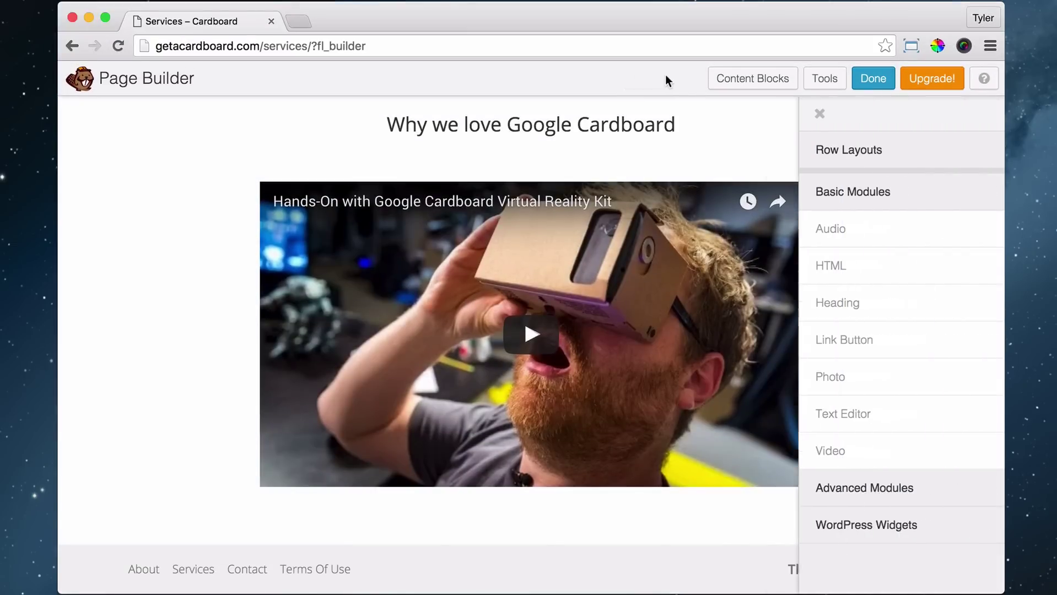
left_click(885, 150)
left_click_drag(807, 187, 245, 537)
scroll(351, 418, "down", 3)
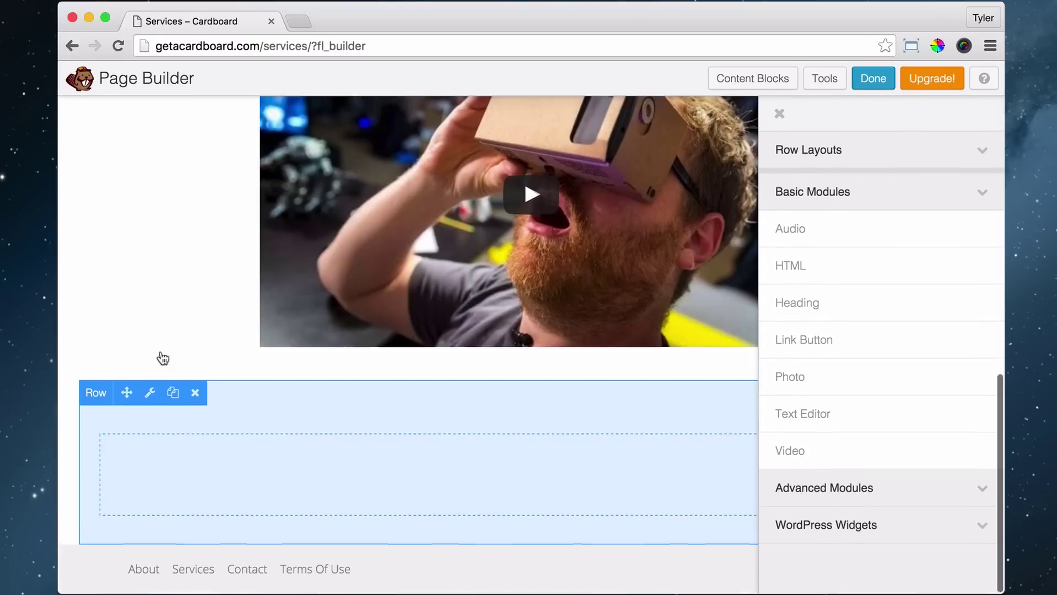
Open the settings of the new row below the video and set its width to Full Width
mouse_move(145, 399)
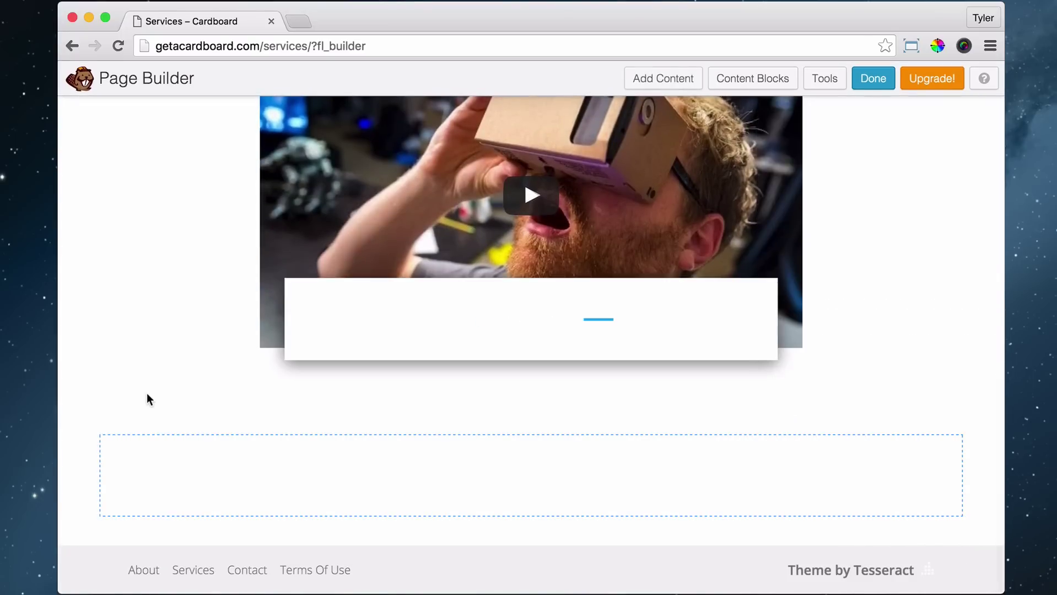
left_click(529, 203)
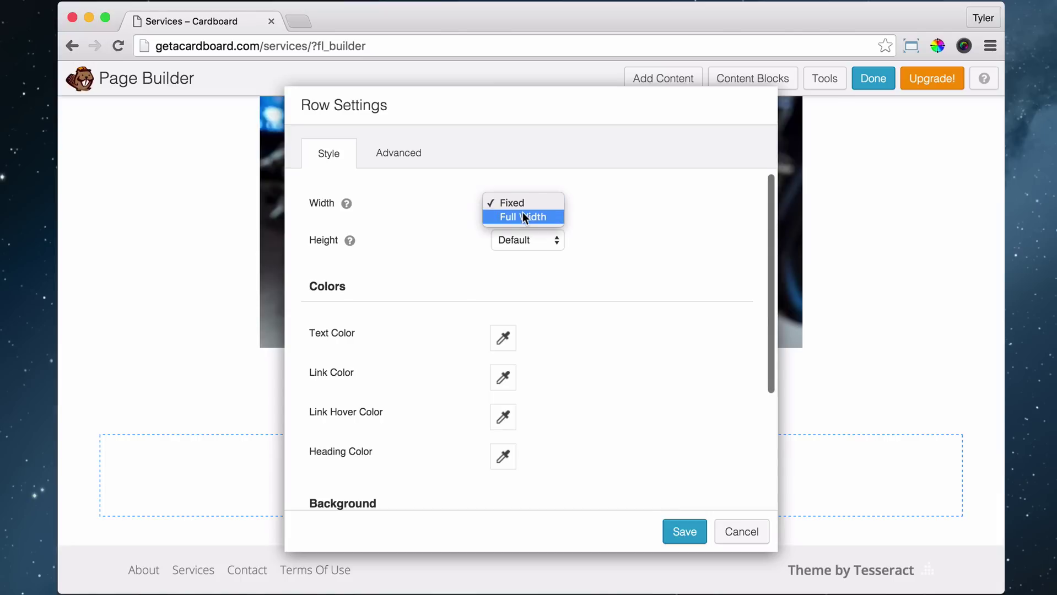
left_click(523, 213)
Set the row's background type to Color with the background color #ff6e40
scroll(607, 277, "down", 5)
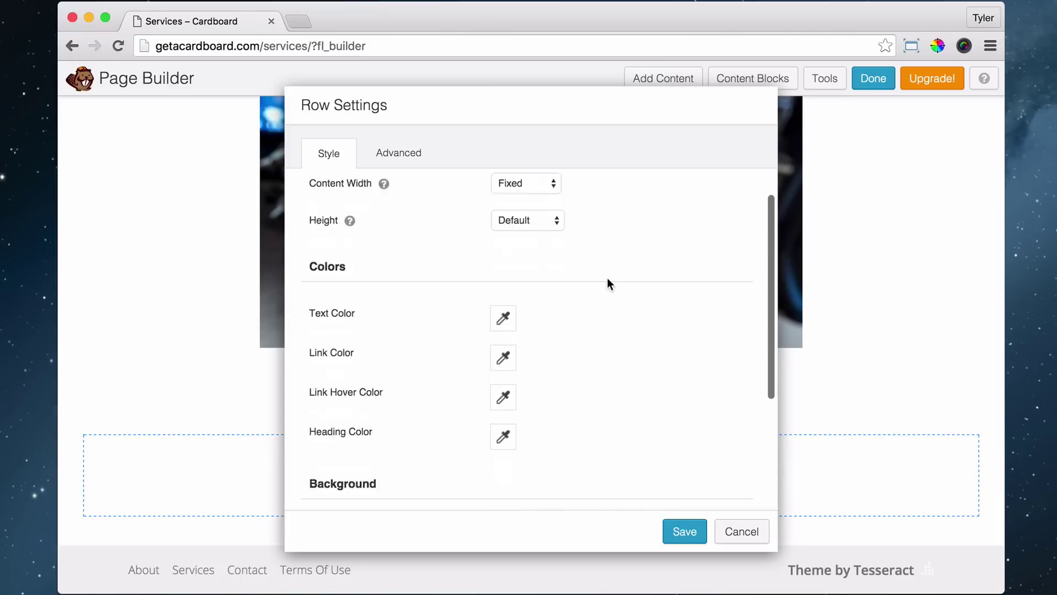
scroll(607, 278, "up", 3)
scroll(607, 280, "down", 3)
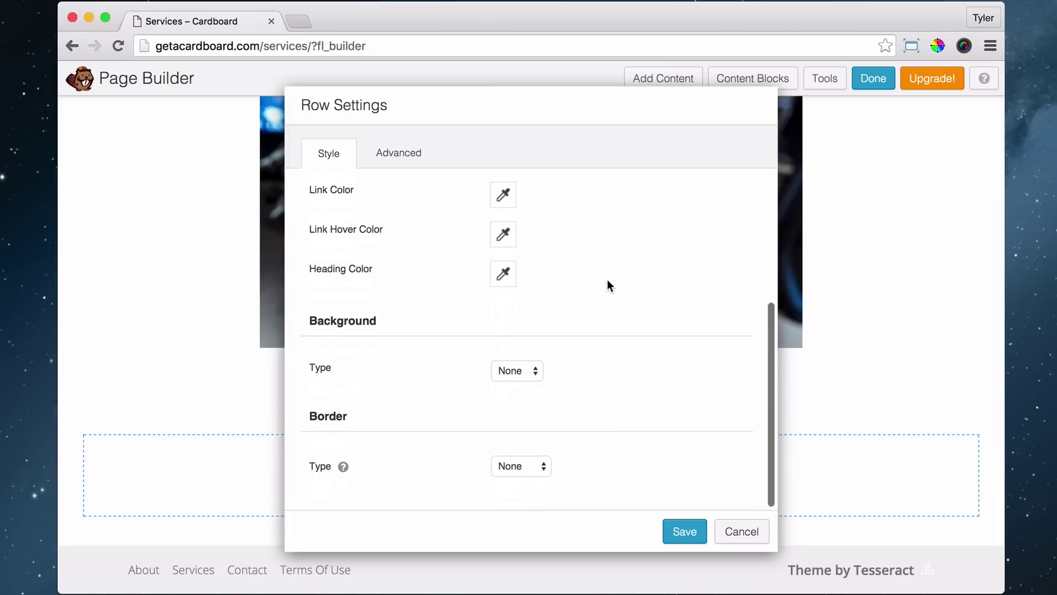
left_click(526, 371)
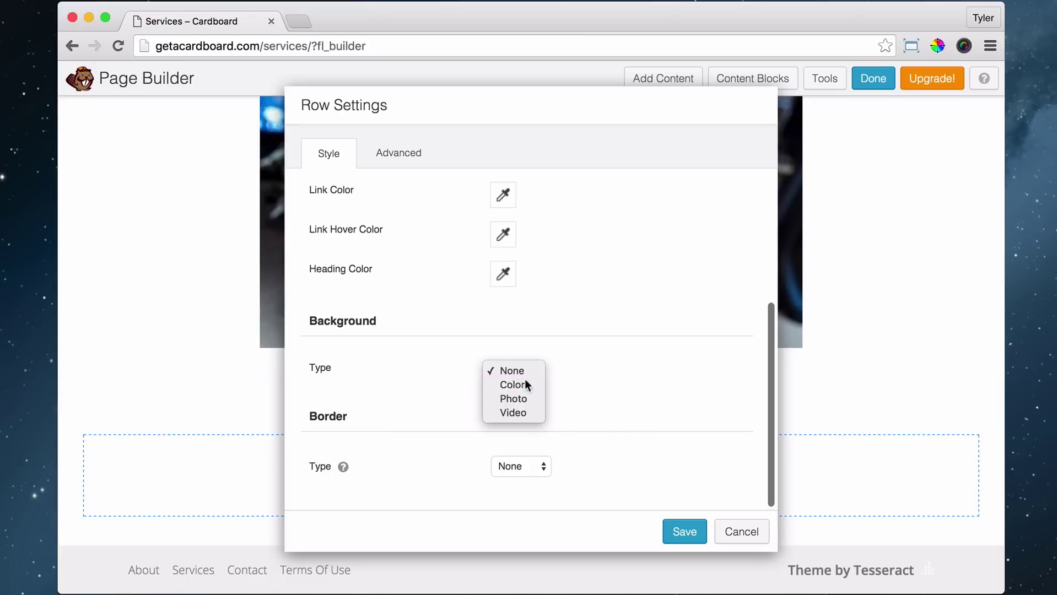
key("Escape")
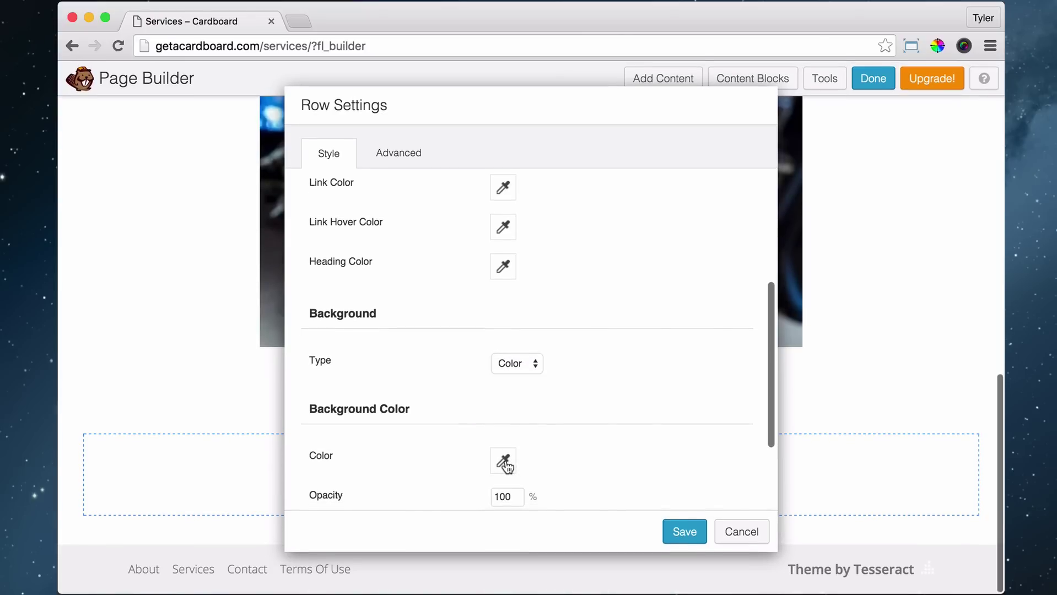
left_click(503, 464)
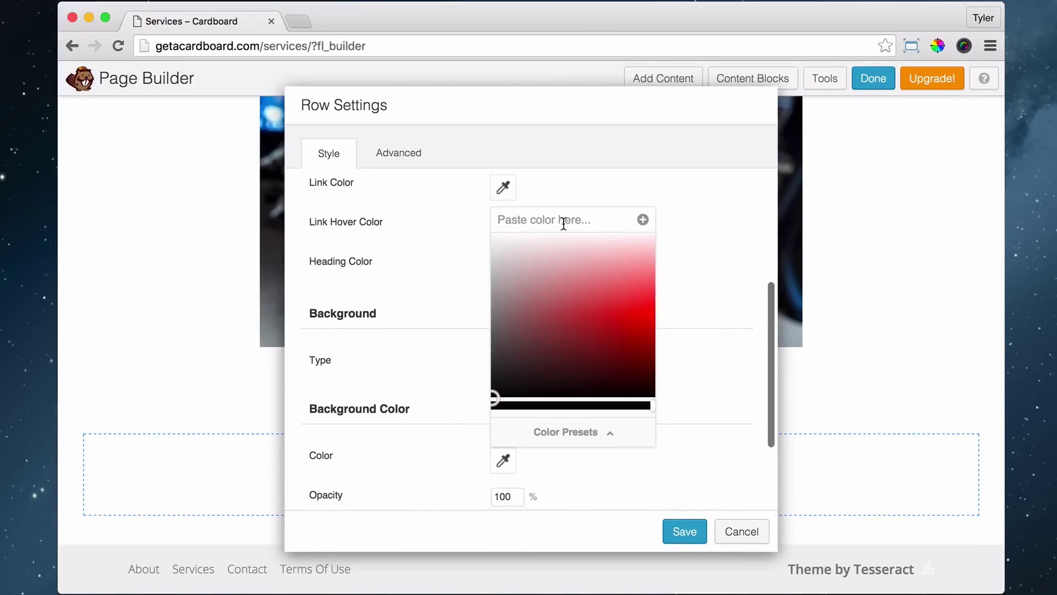
type("ff6e40")
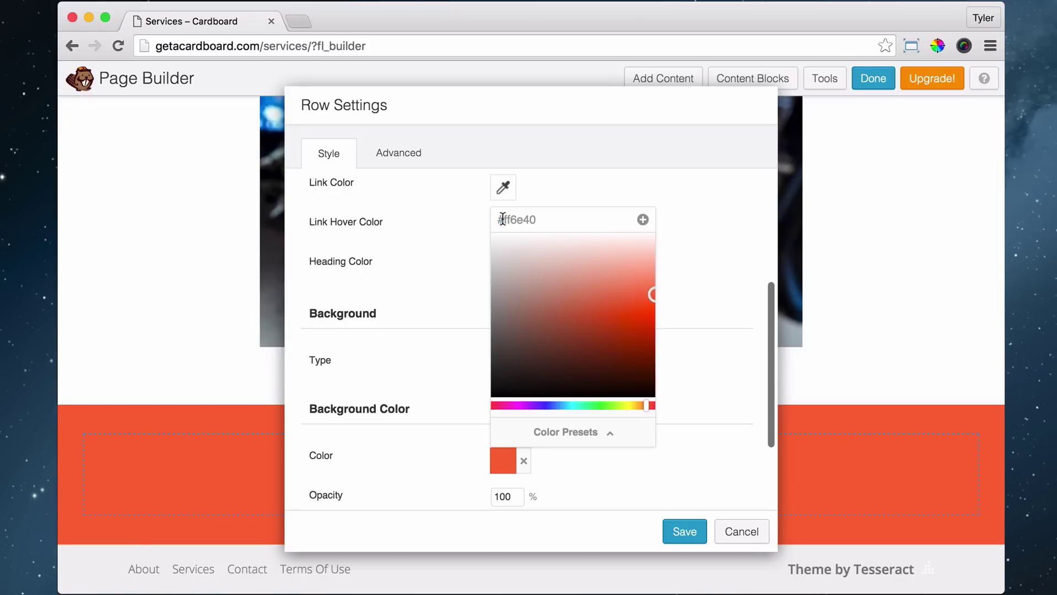
left_click_drag(498, 220, 541, 216)
left_click(542, 217)
left_click(722, 274)
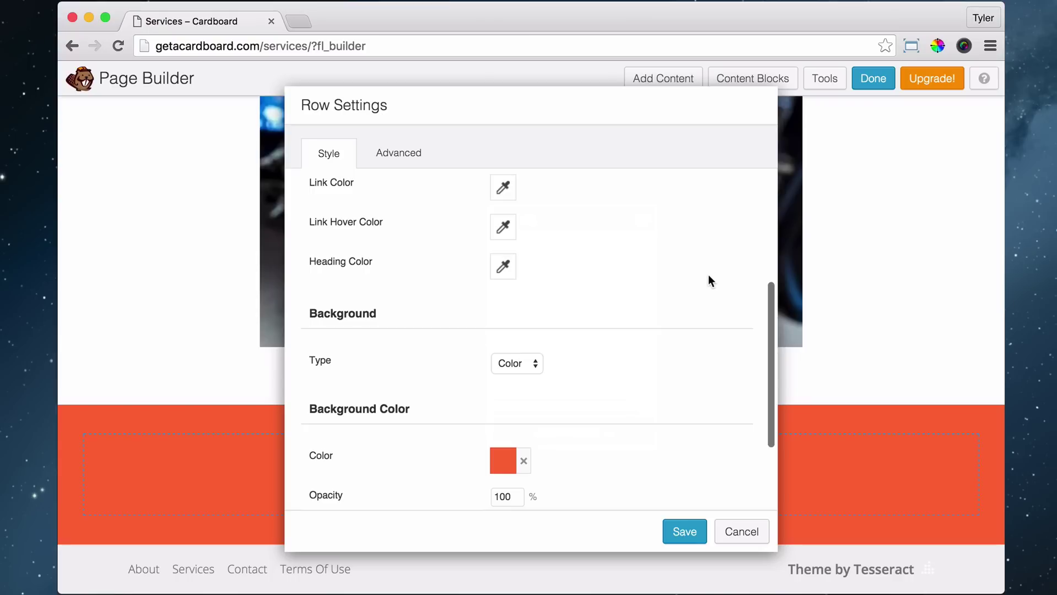
Set both the text color and the link color of the orange row to white, #ffffff
scroll(695, 282, "up", 5)
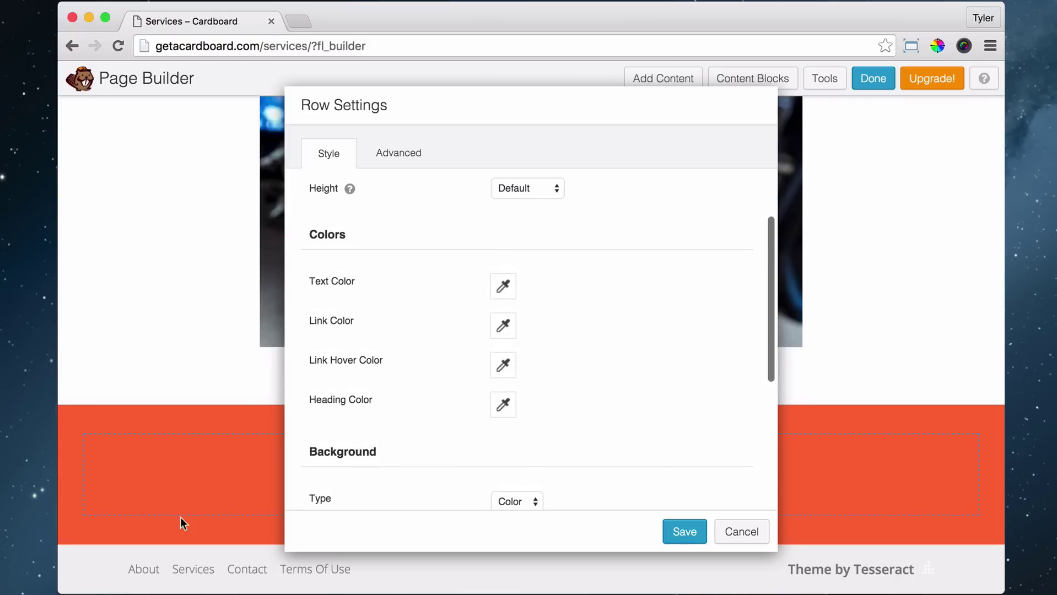
left_click(503, 286)
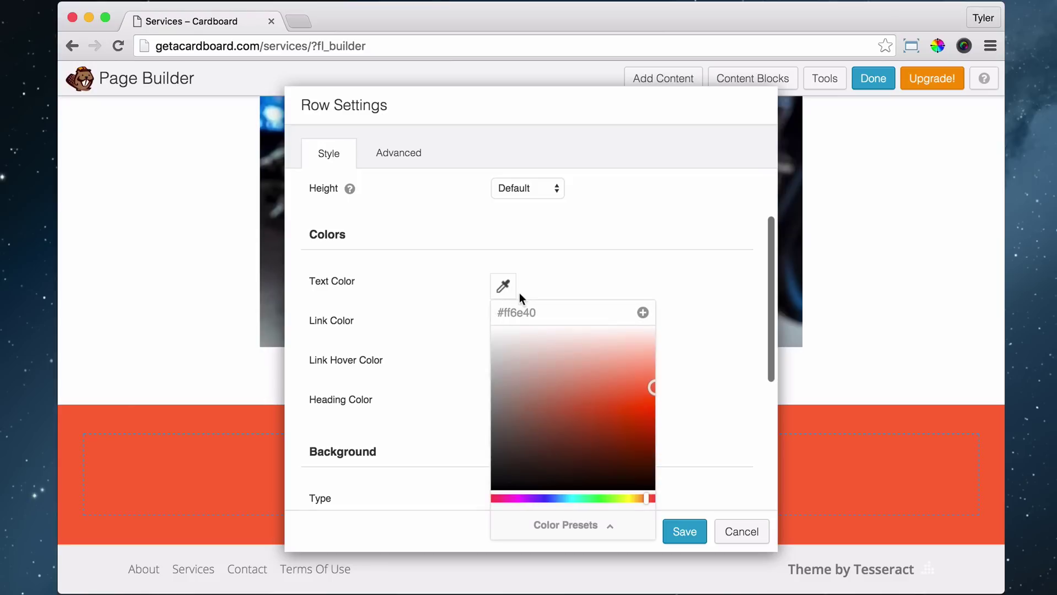
left_click_drag(499, 353, 453, 309)
left_click(701, 265)
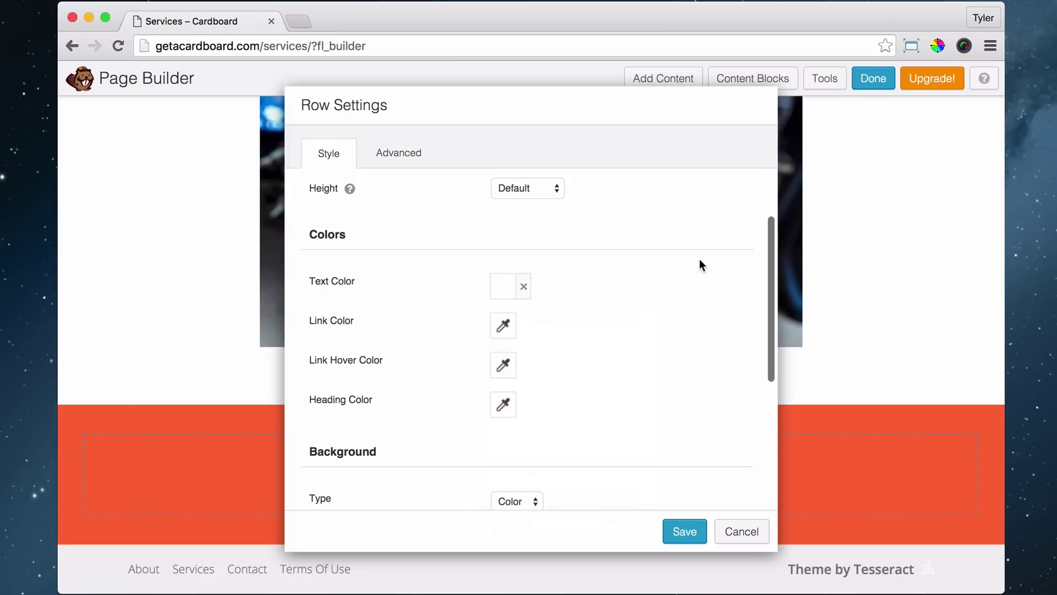
left_click(504, 327)
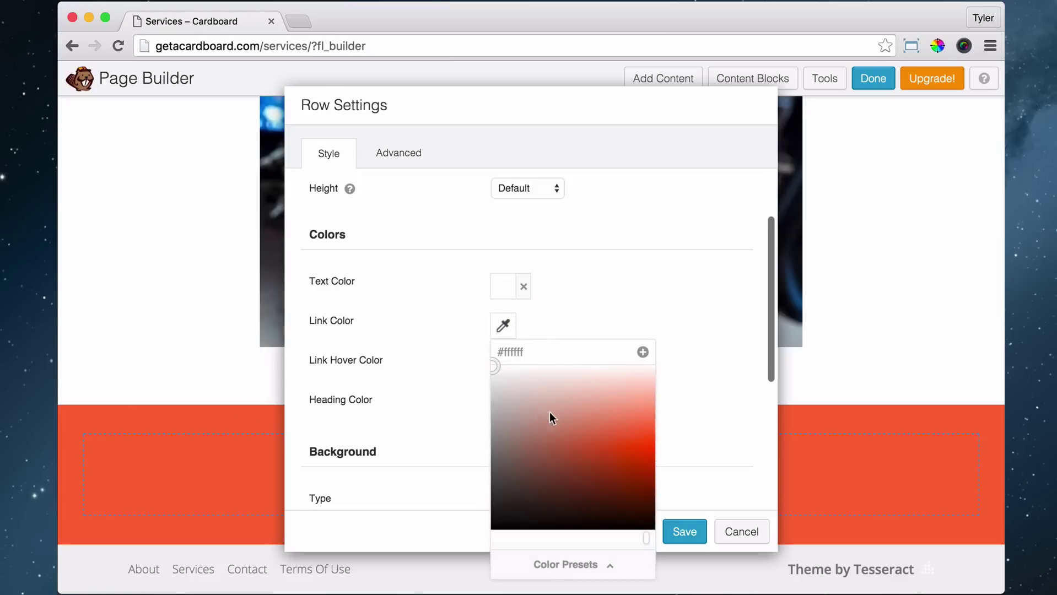
left_click(638, 287)
Set the orange row's top and bottom padding to 60 px and save the row settings
scroll(680, 280, "up", 3)
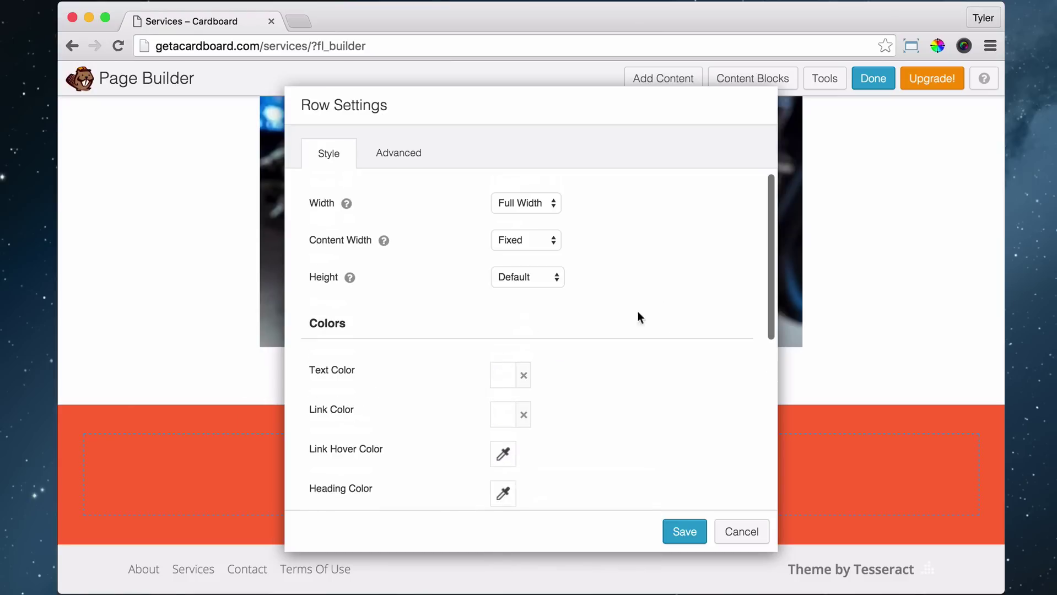
left_click(411, 160)
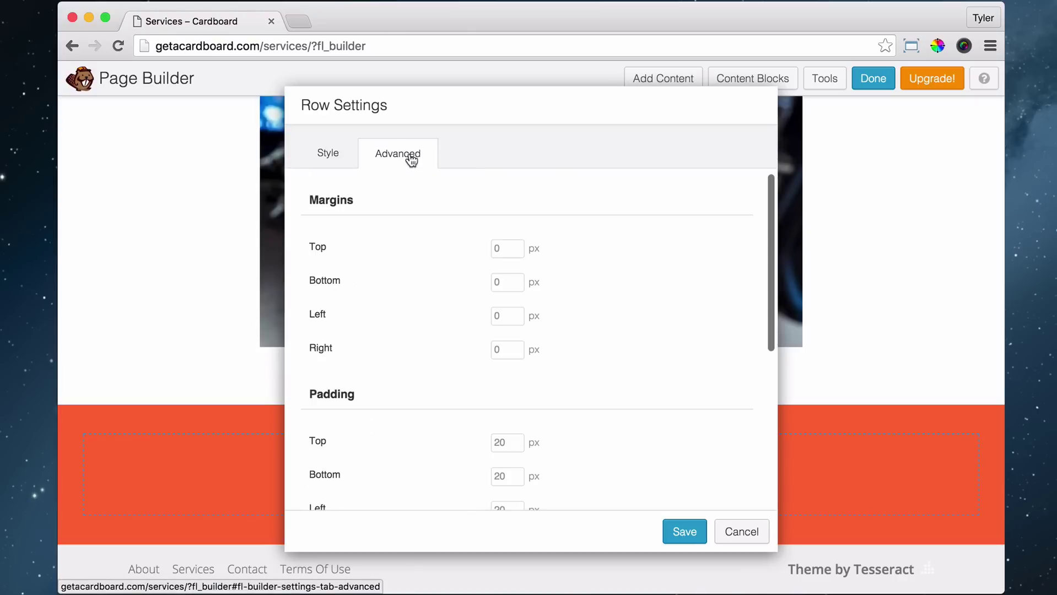
scroll(447, 204, "down", 2)
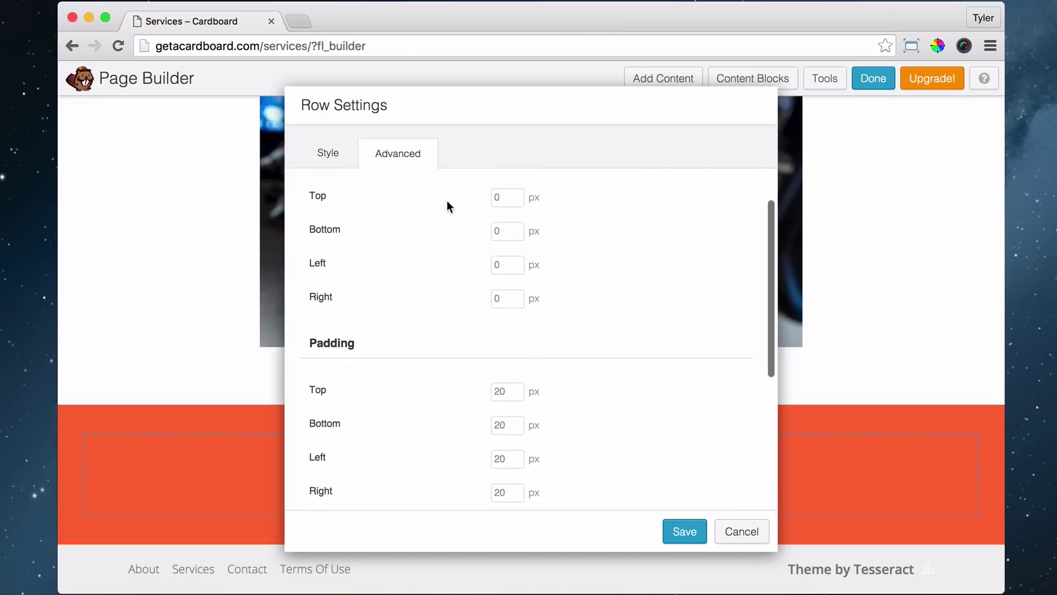
scroll(448, 203, "down", 2)
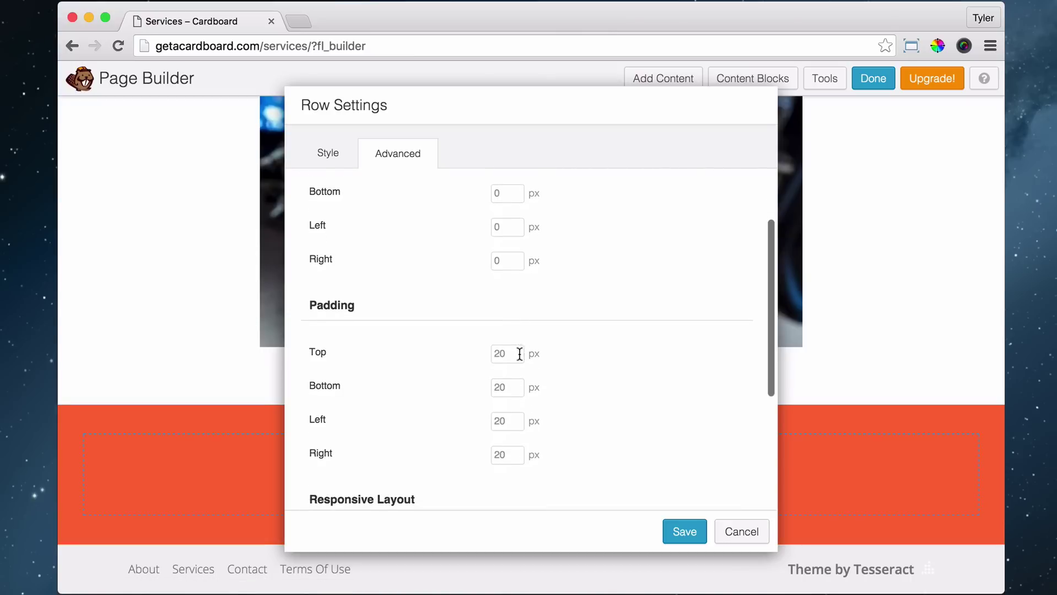
left_click(509, 357)
type("60")
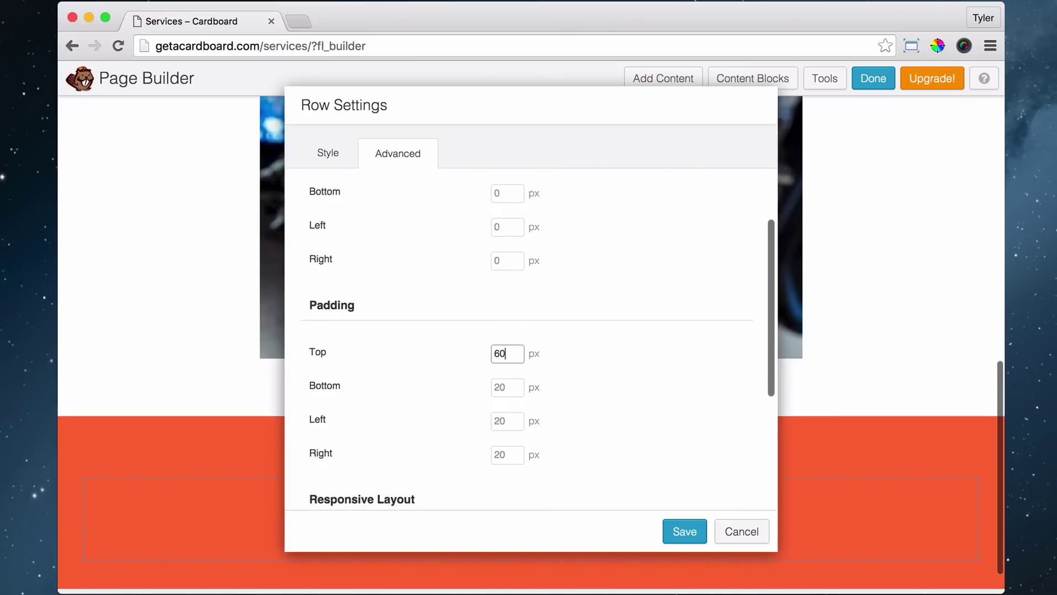
key("Tab")
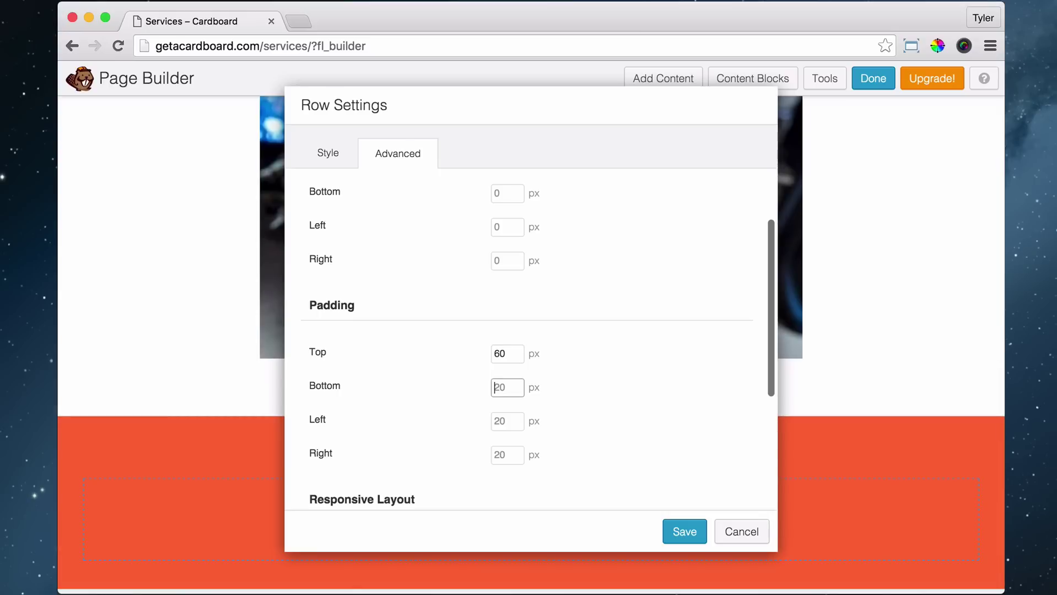
type("60")
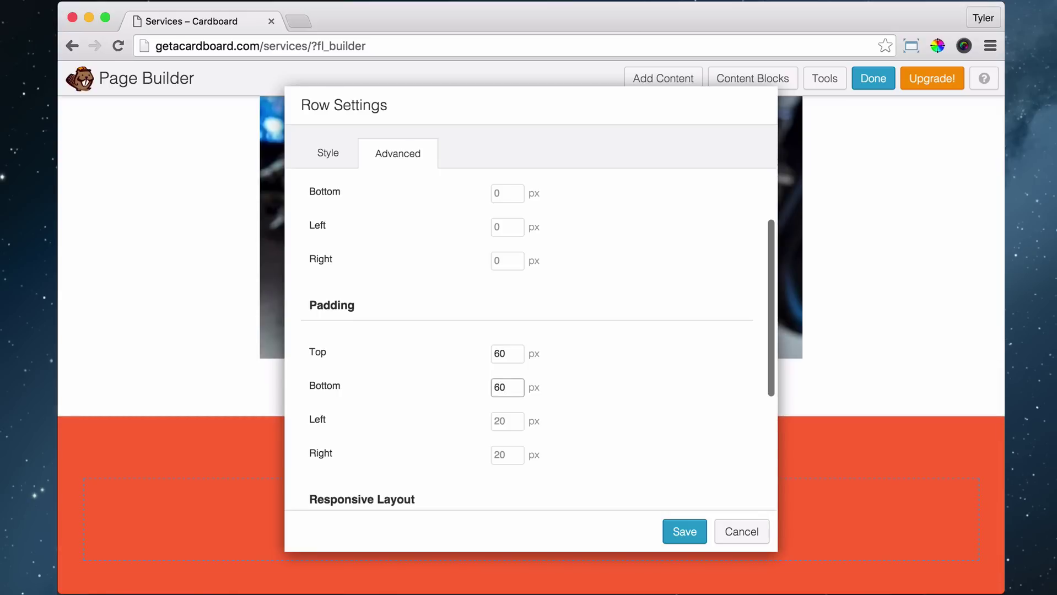
left_click(684, 532)
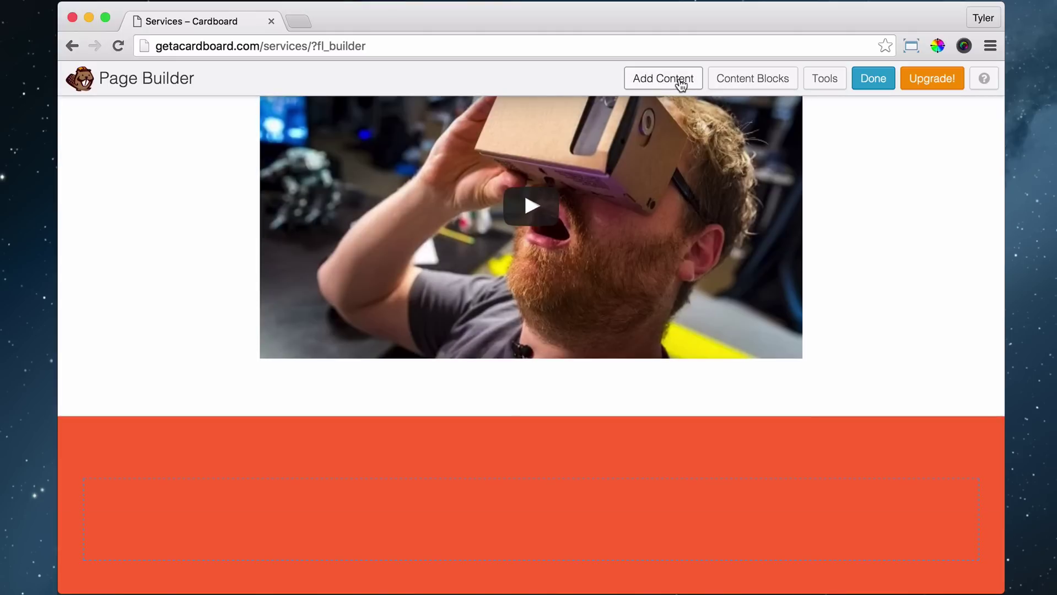
Add a Text Editor module to the orange row below the video
left_click(682, 83)
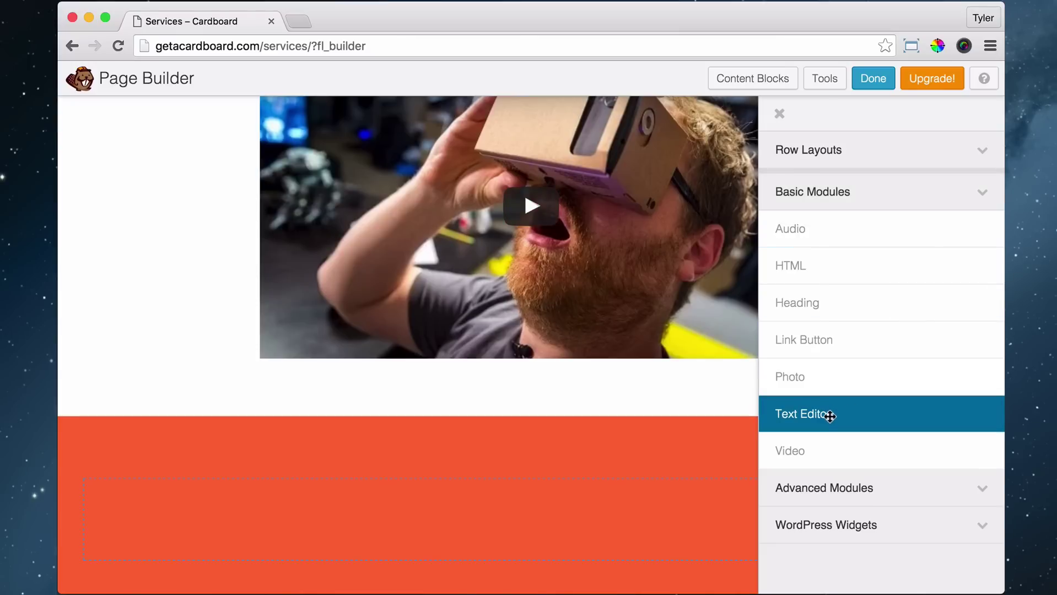
left_click_drag(834, 417, 904, 397)
left_click_drag(524, 508, 500, 429)
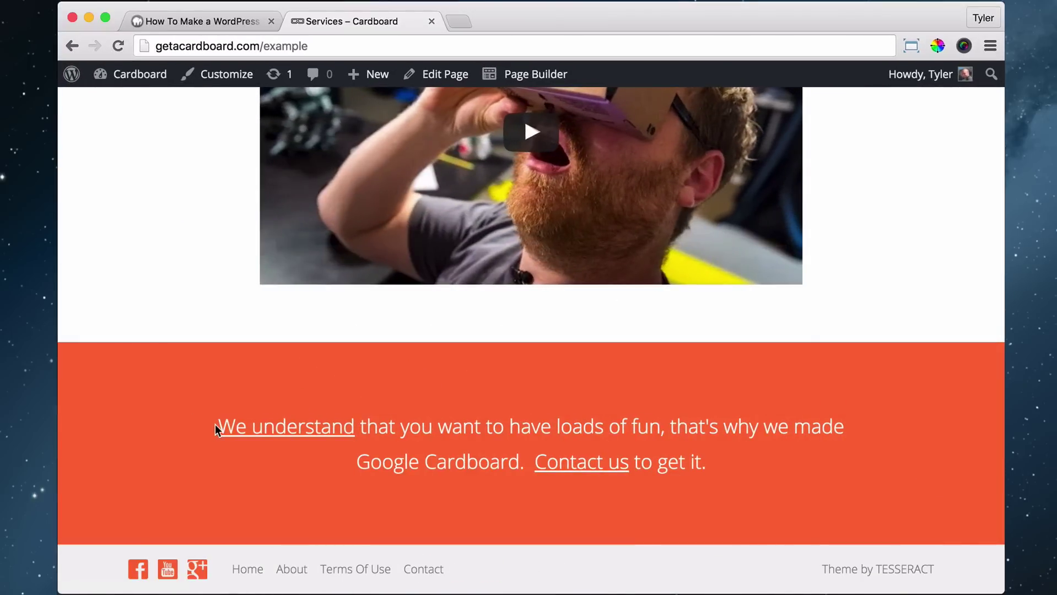
Copy the full "We understand that you want to have loads of fun" message from the example page's orange banner
left_click_drag(727, 462, 222, 377)
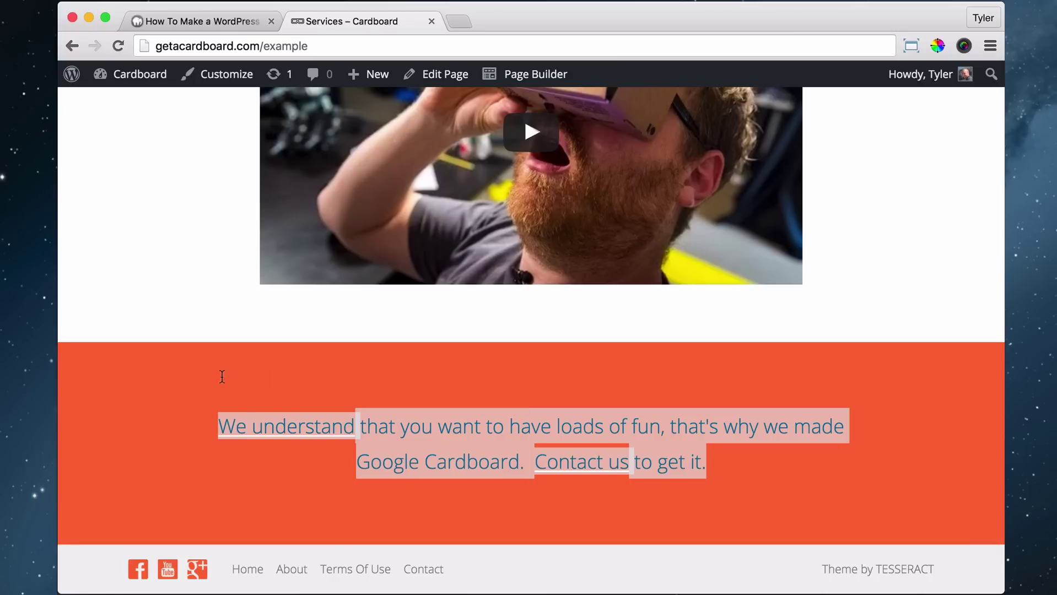
right_click(362, 421)
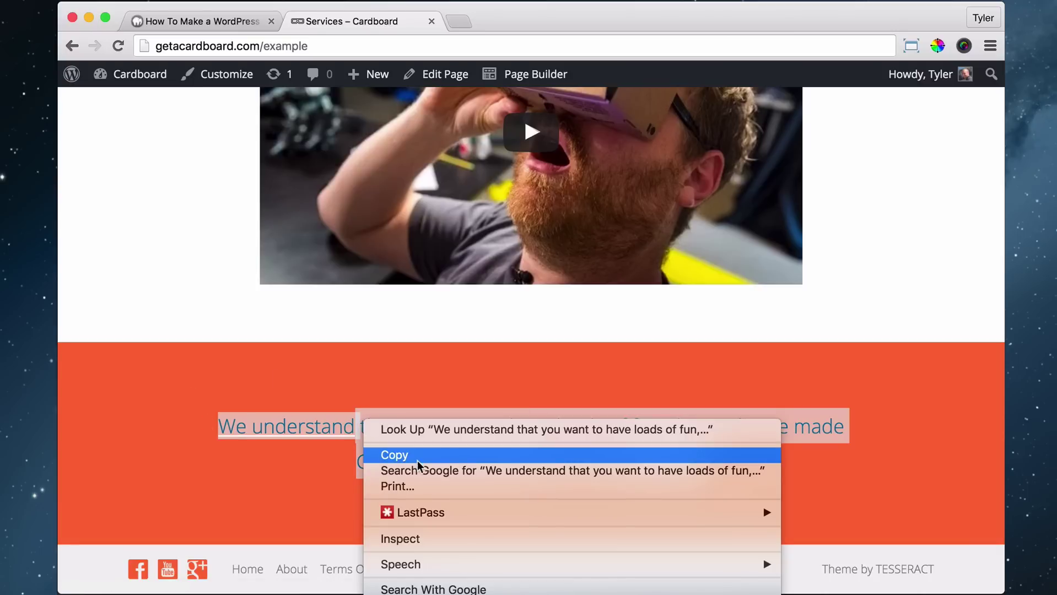
left_click(395, 455)
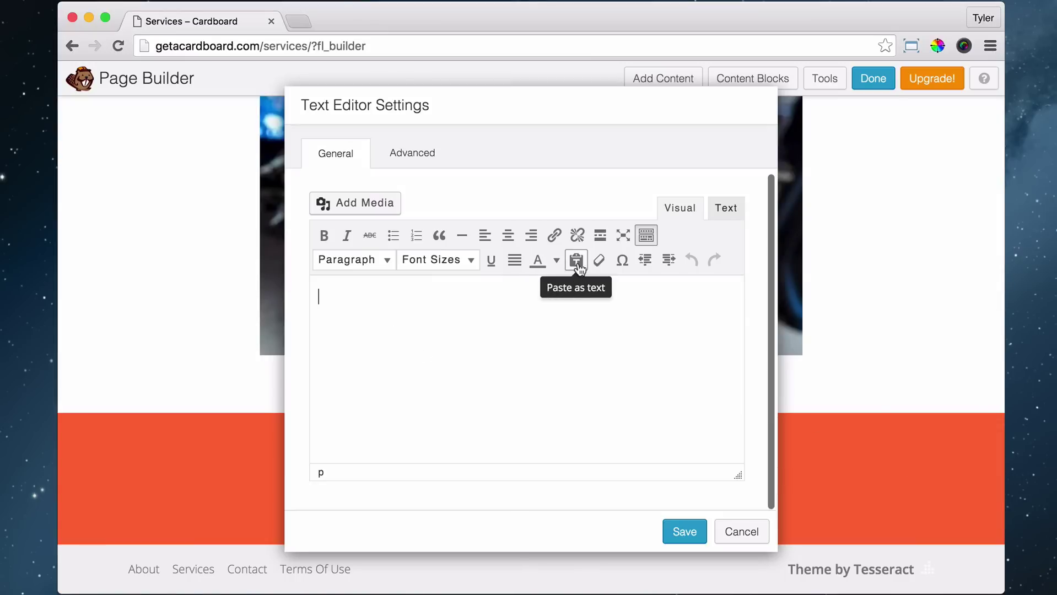
Turn on Paste as text in the text module and paste the copied banner message into it
left_click(577, 263)
left_click(717, 379)
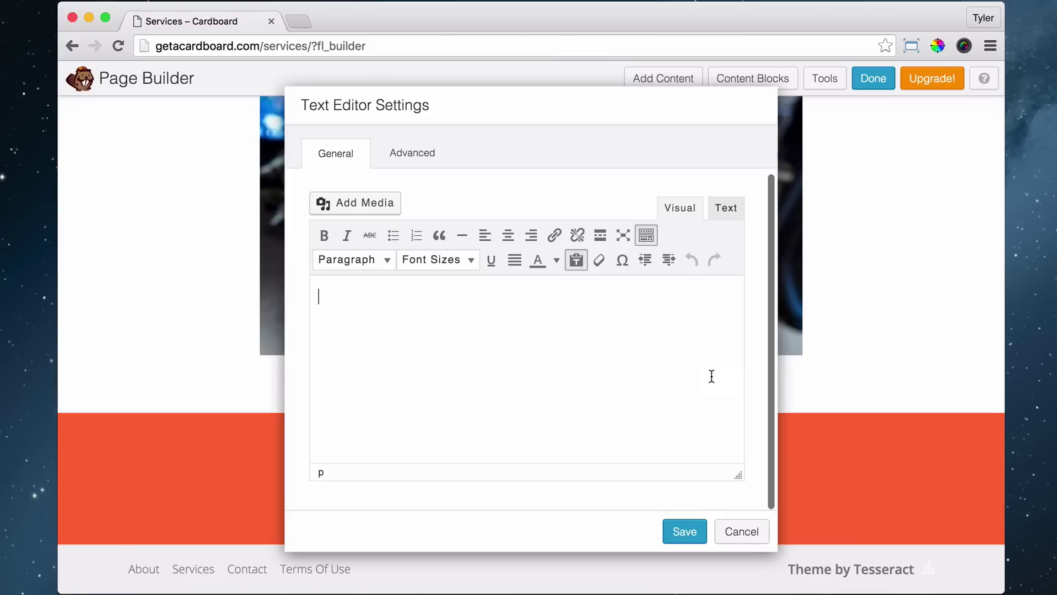
right_click(396, 311)
left_click(335, 305)
right_click(336, 306)
left_click(332, 295)
right_click(332, 295)
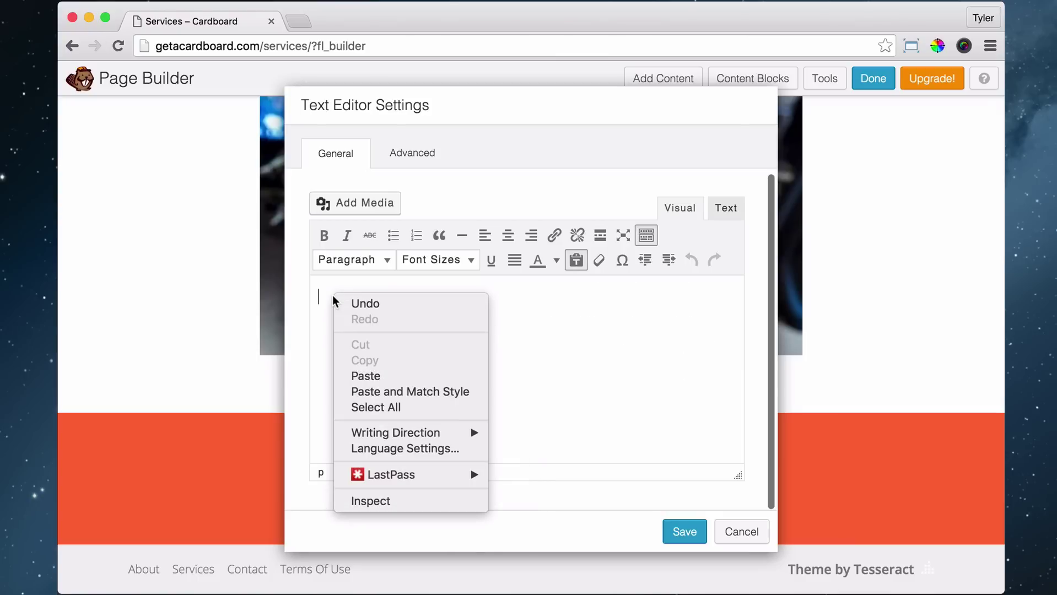
left_click(385, 372)
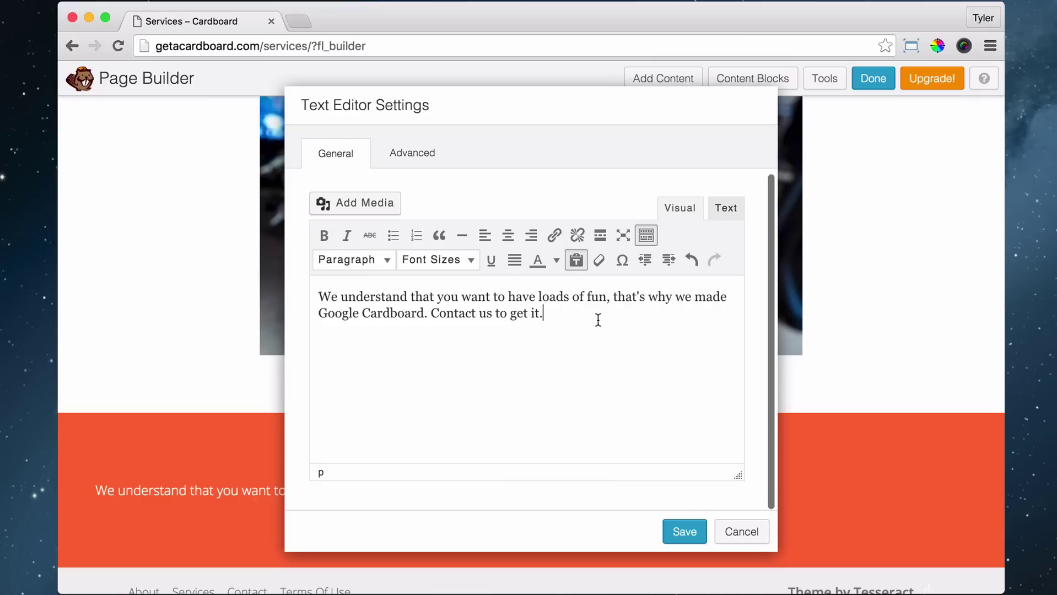
Set the whole banner message to a font size of 24px and center it
left_click_drag(587, 314, 248, 274)
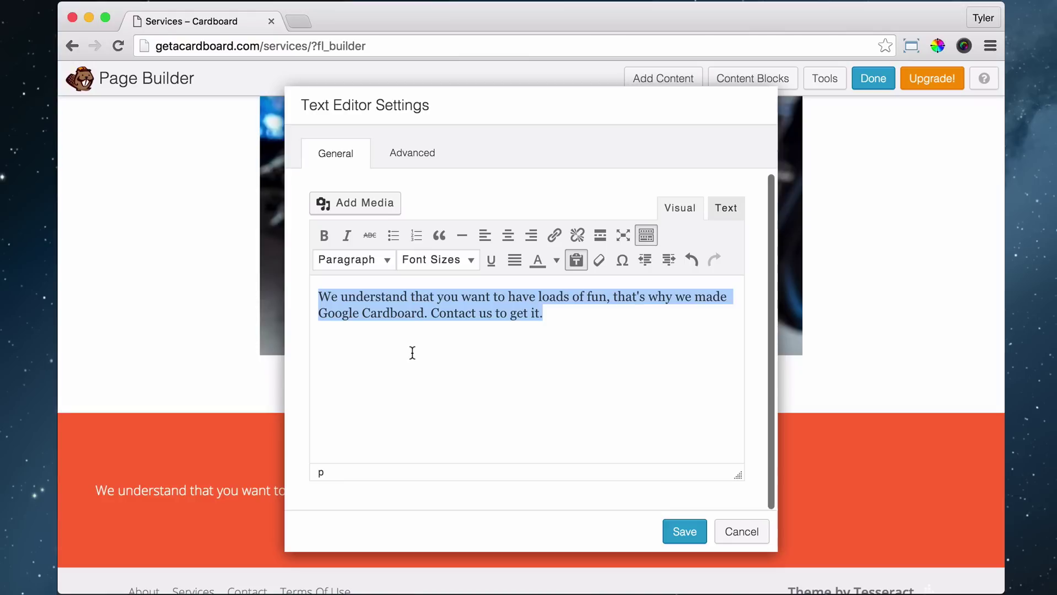
left_click(461, 267)
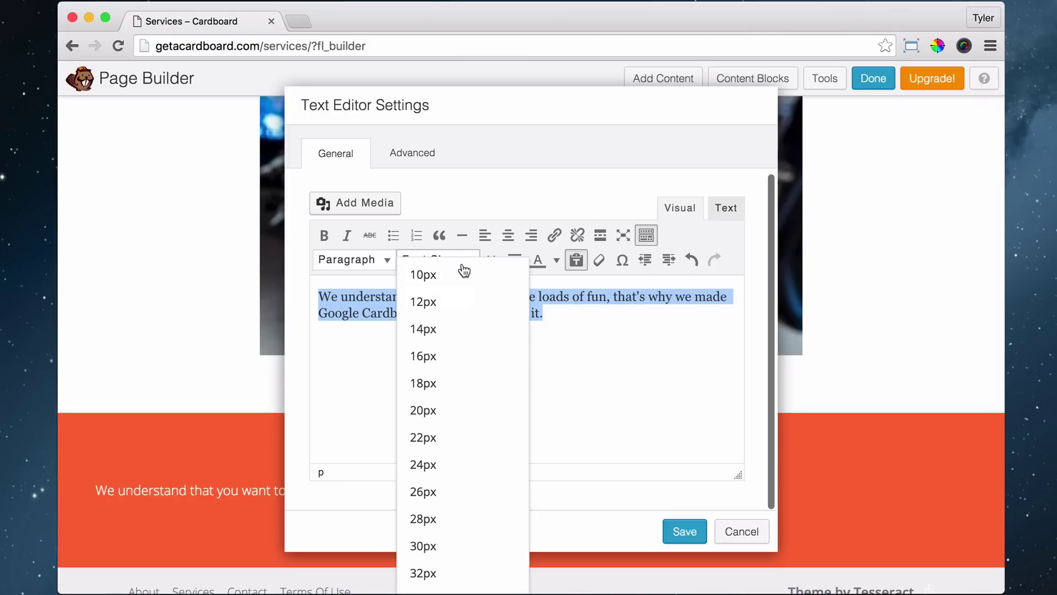
left_click(444, 465)
left_click(507, 236)
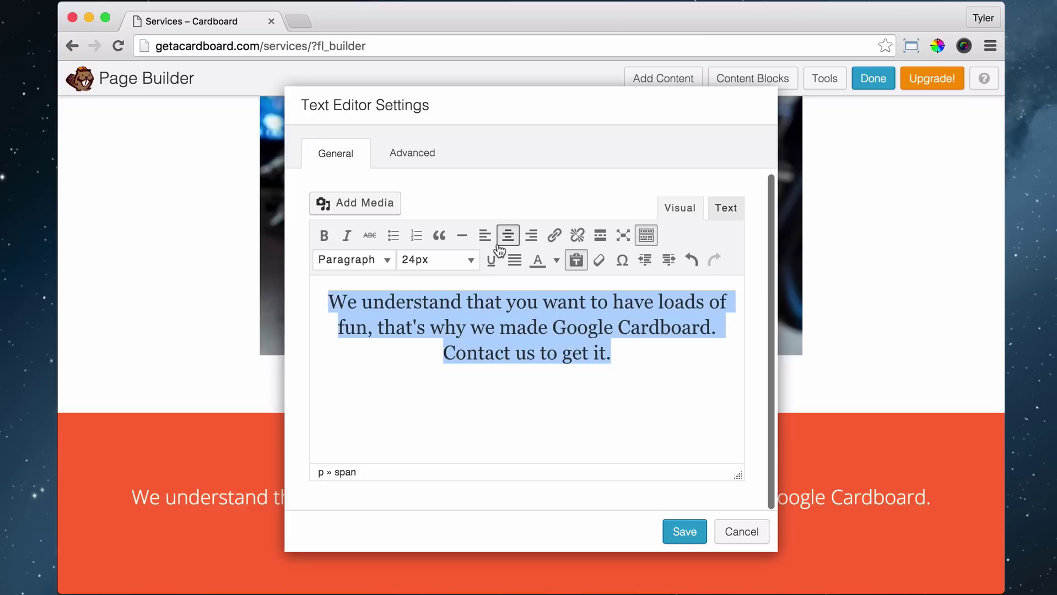
Set the text module's left and right margins to 150 px and move the settings dialog to check the banner
left_click(417, 150)
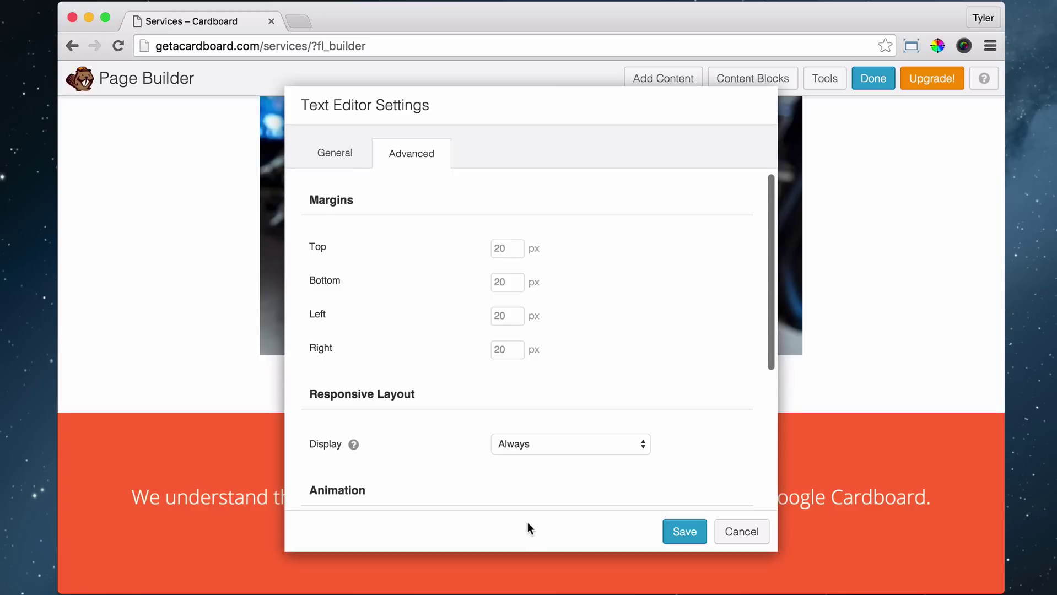
left_click(511, 311)
type("150")
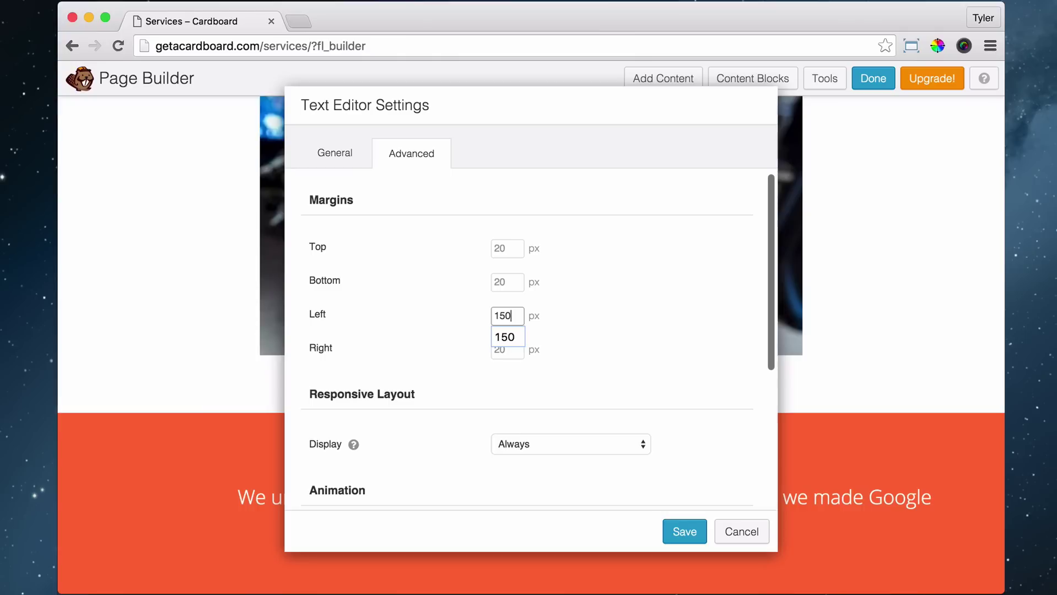
key("Tab")
type("150")
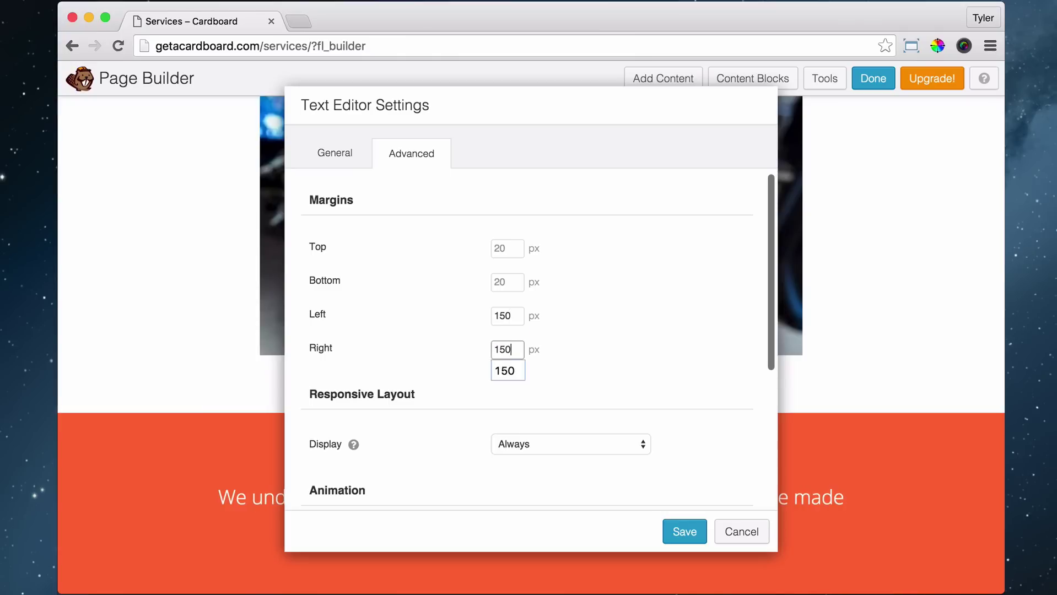
left_click_drag(703, 100, 534, 93)
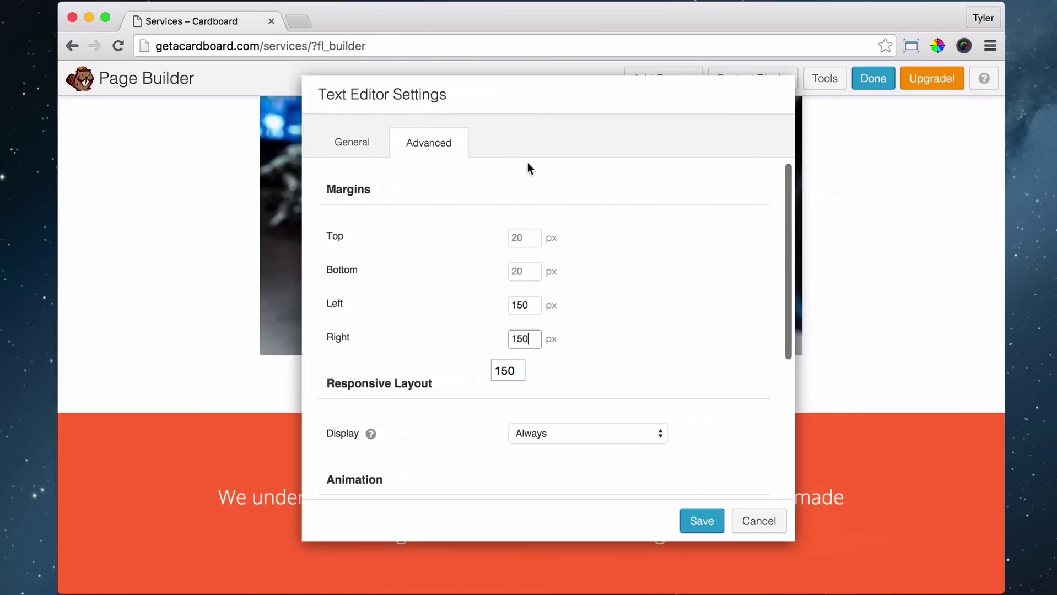
Underline the phrases "We understand" and "Contact us" in the banner message
left_click(352, 144)
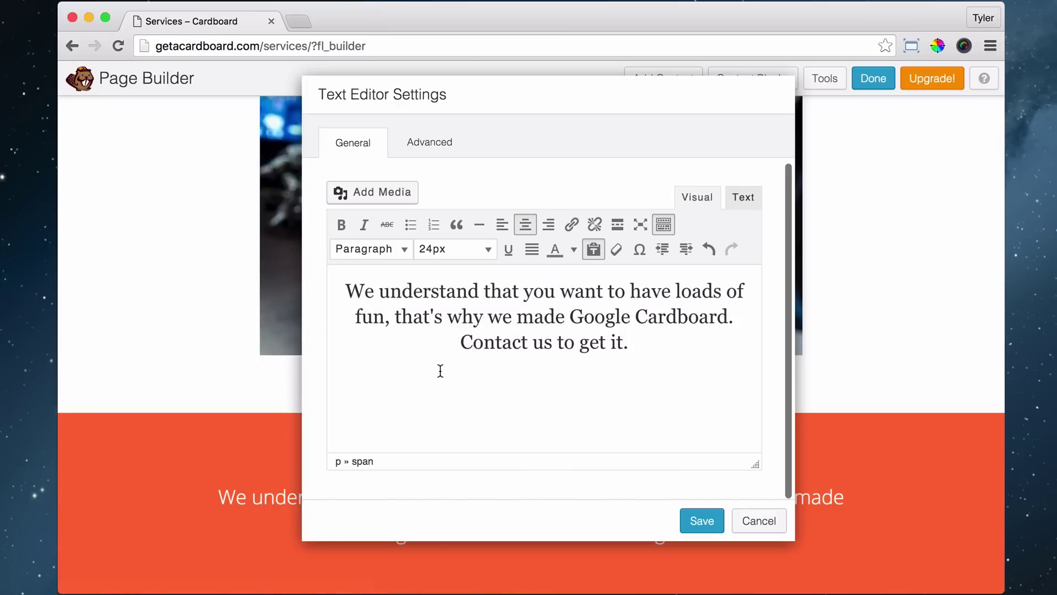
left_click_drag(479, 291, 330, 289)
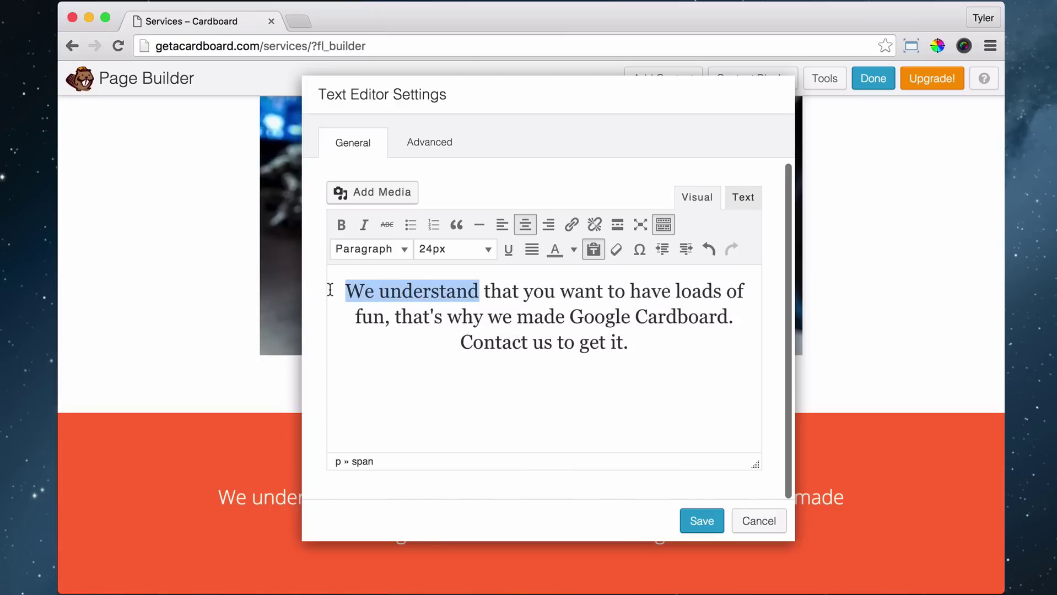
left_click(508, 250)
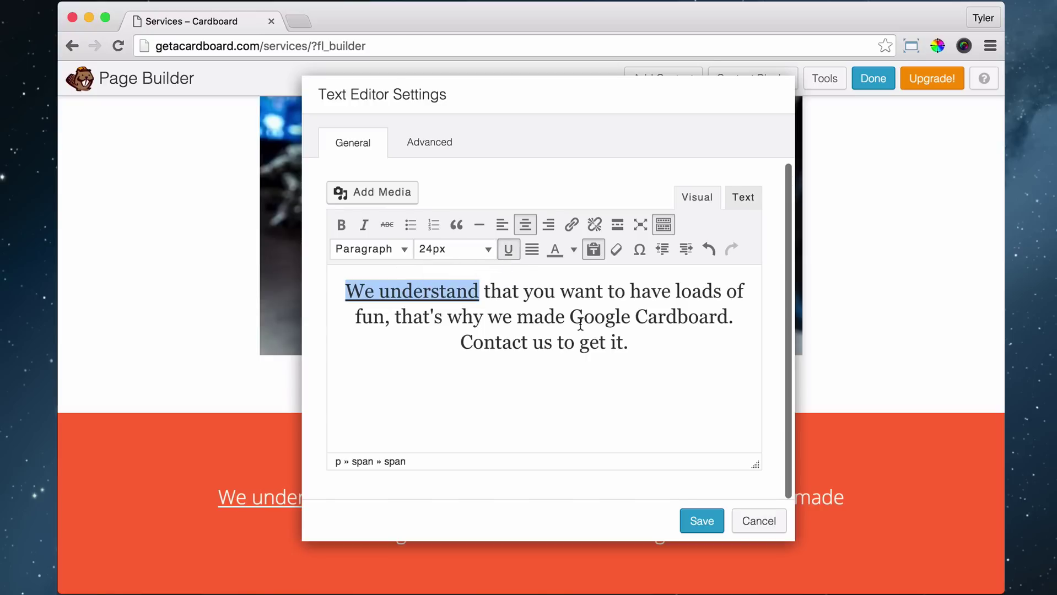
left_click(612, 339)
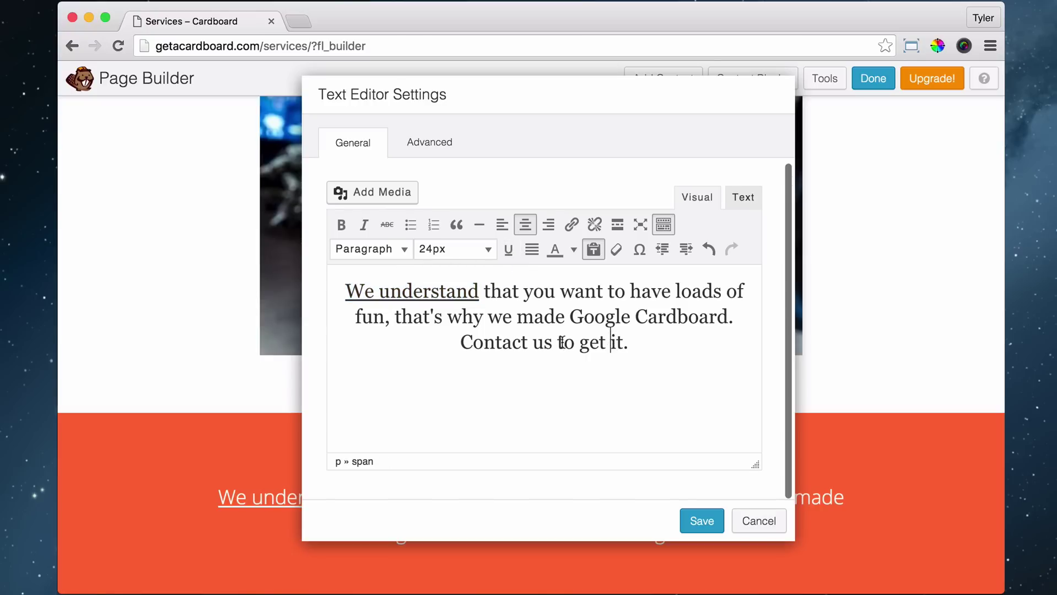
left_click_drag(492, 342, 549, 341)
left_click(509, 250)
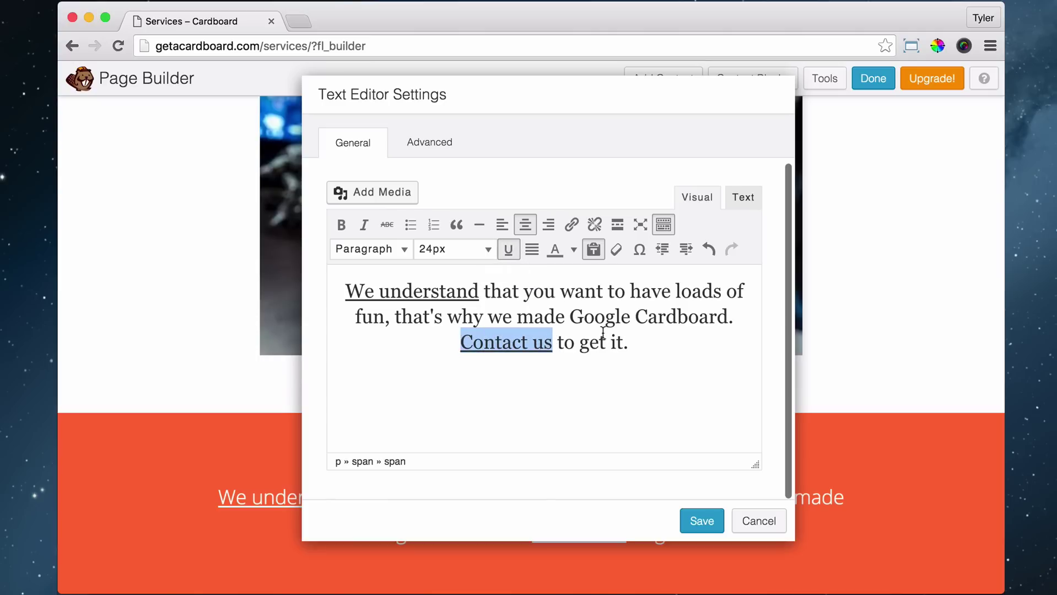
left_click(609, 337)
Link the phrase "We understand" to the existing About page
left_click_drag(478, 292, 321, 286)
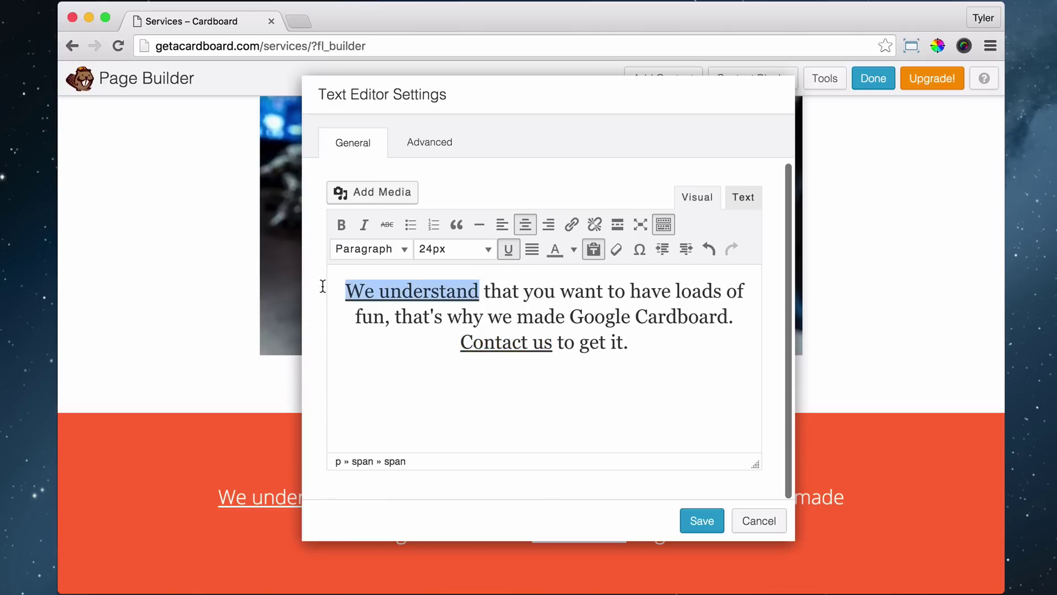
left_click(571, 226)
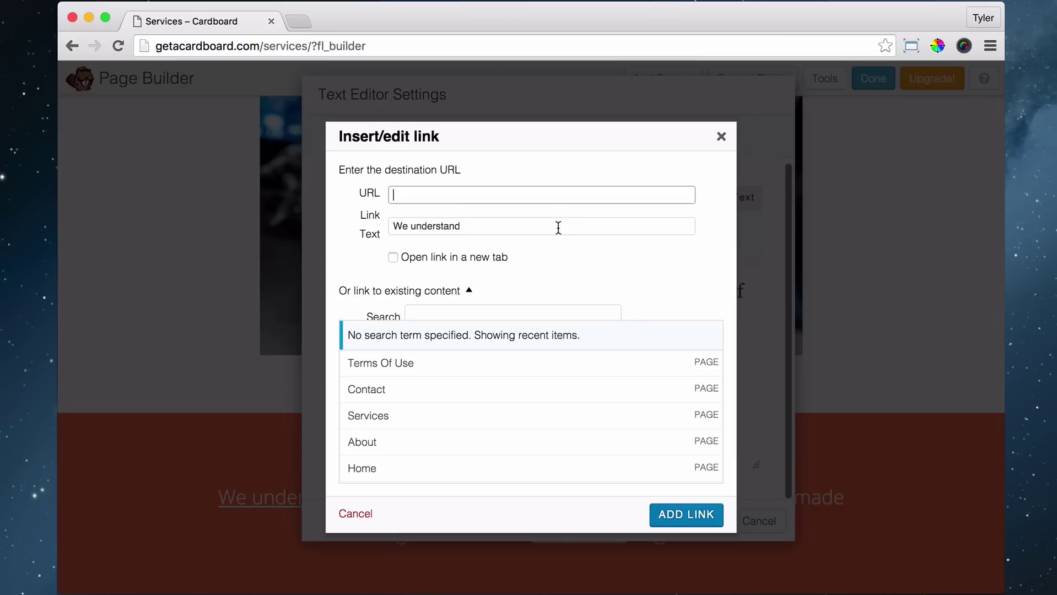
left_click(418, 441)
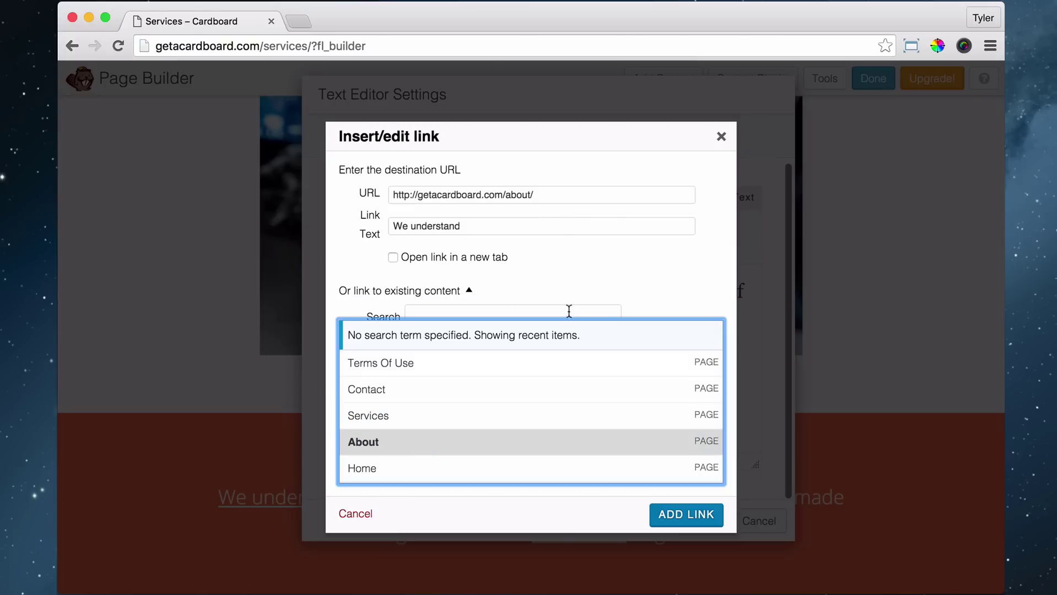
left_click(684, 515)
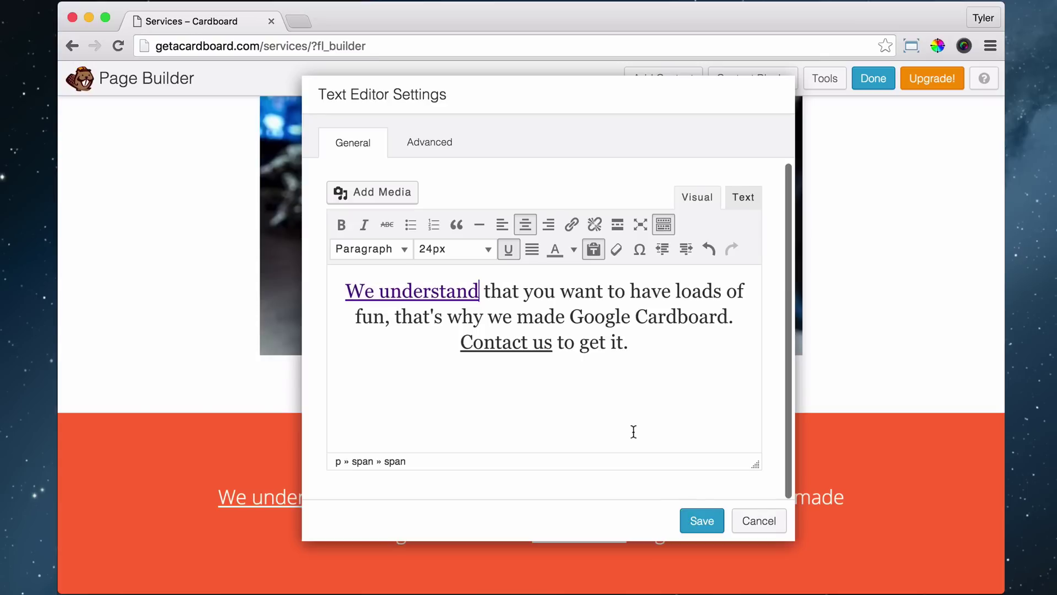
Link the phrase "Contact us" in the banner message to the existing Contact page and save the text module
left_click_drag(552, 343, 455, 347)
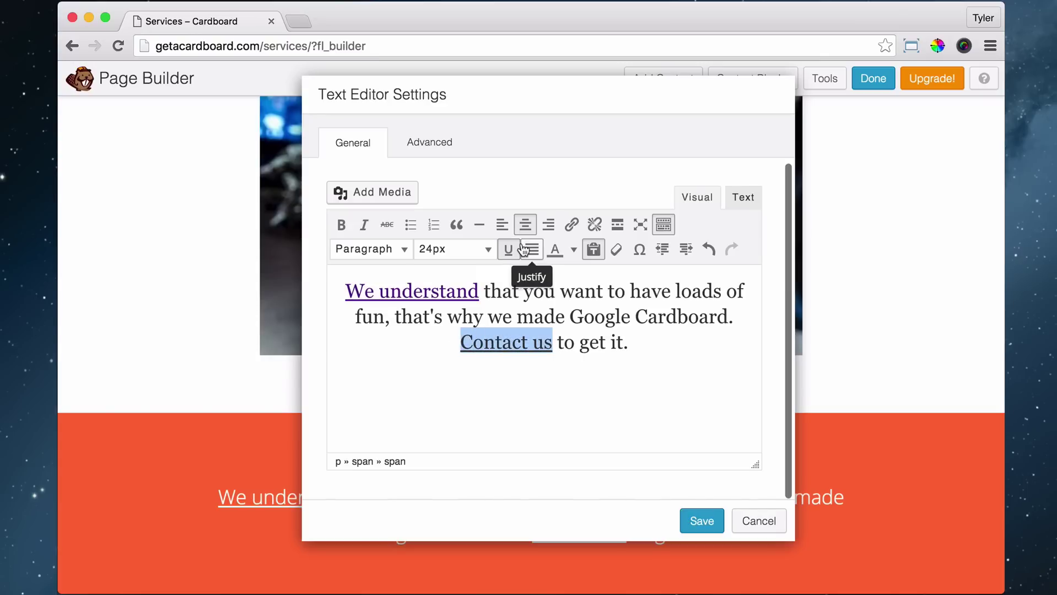
left_click(574, 225)
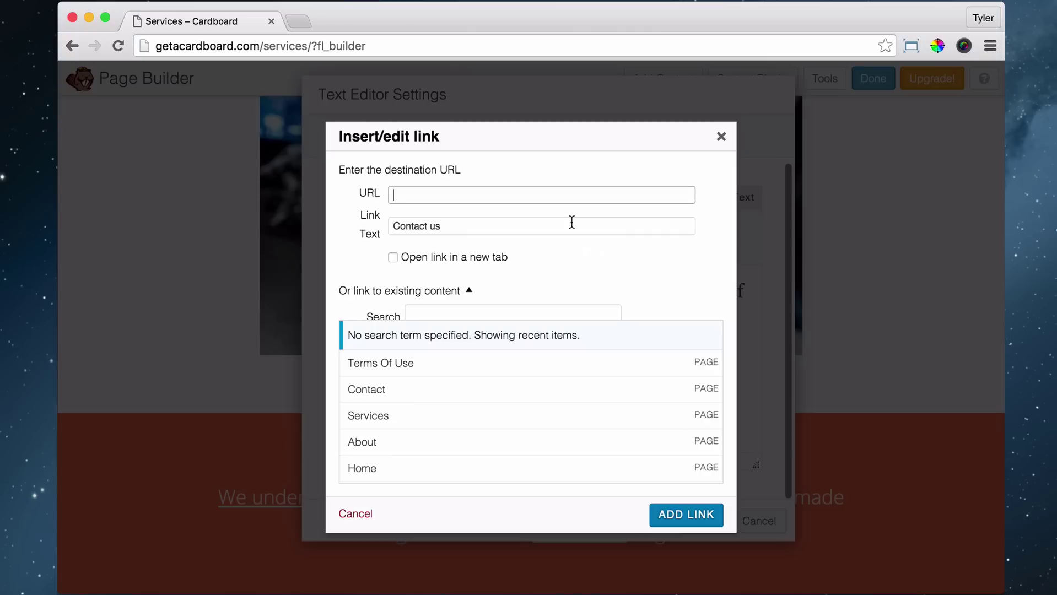
left_click(449, 405)
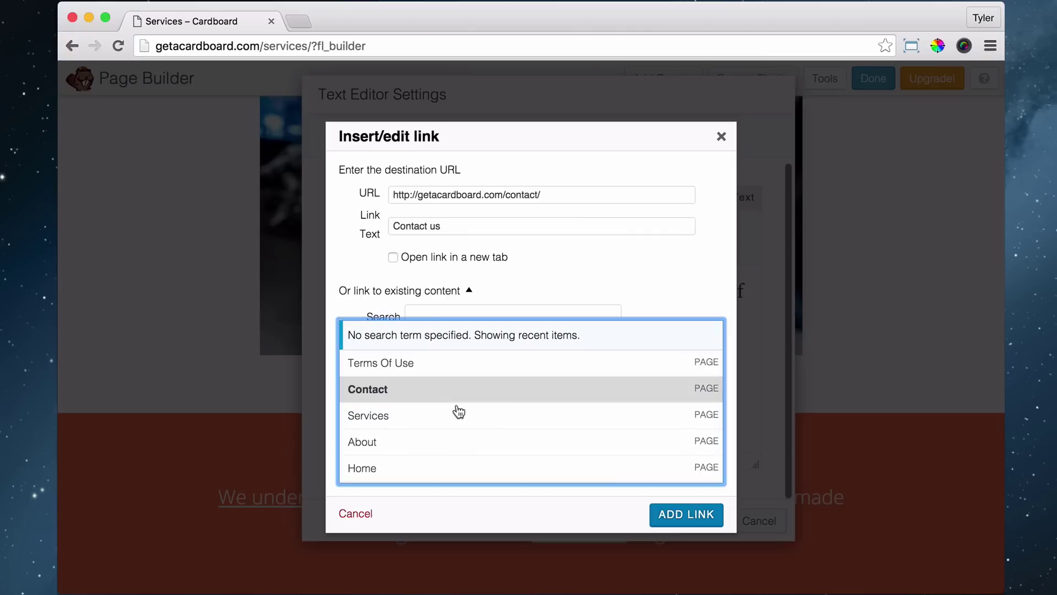
left_click(675, 515)
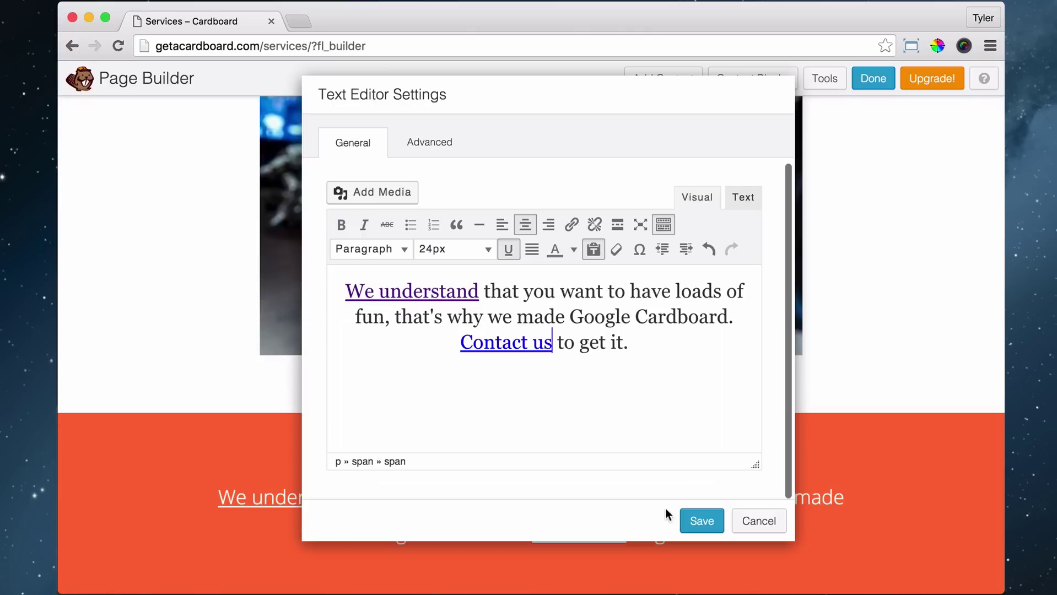
left_click(700, 522)
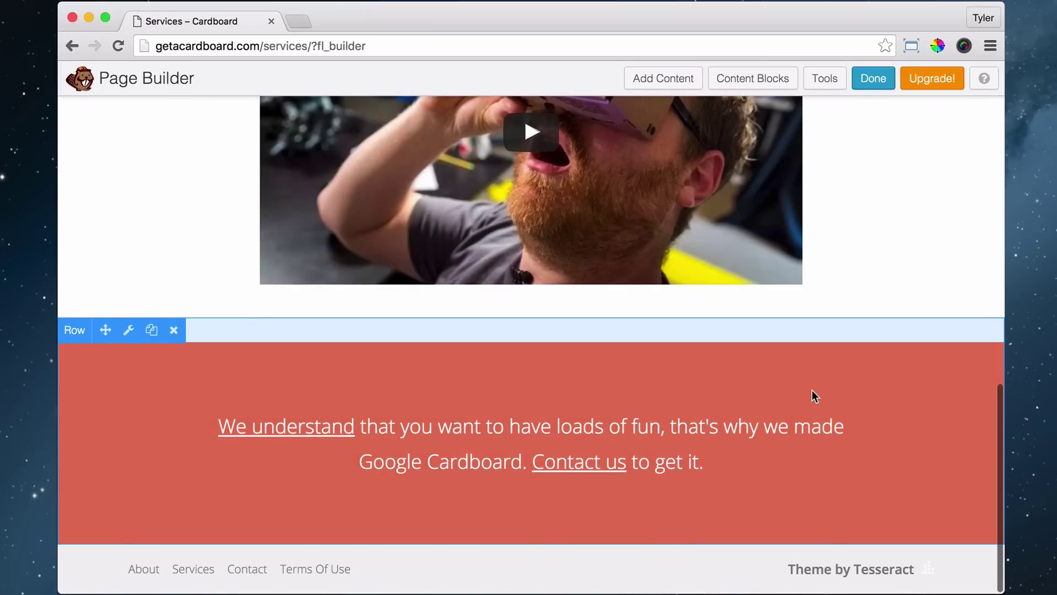
Finish editing the Services page, publish the changes and review the live page down to the orange bottom banner
scroll(813, 391, "up", 15)
scroll(812, 400, "down", 10)
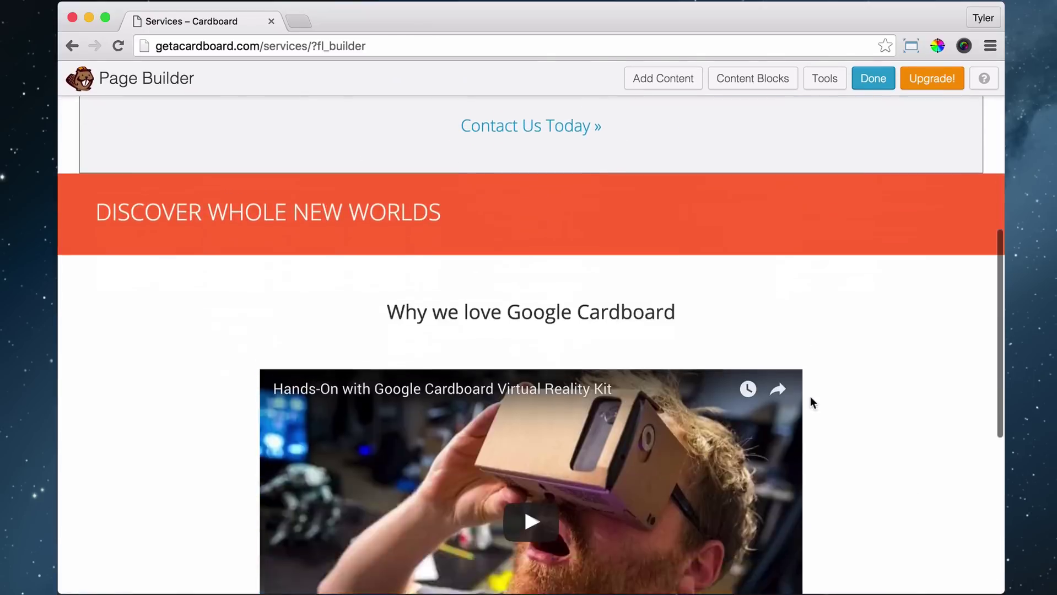
scroll(812, 399, "up", 10)
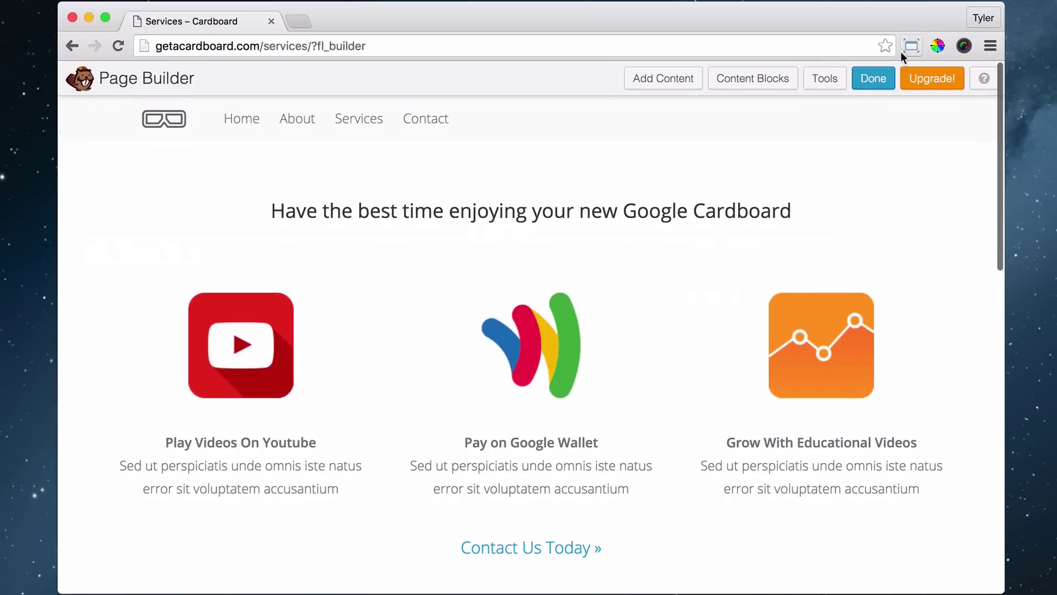
left_click(873, 78)
left_click(579, 285)
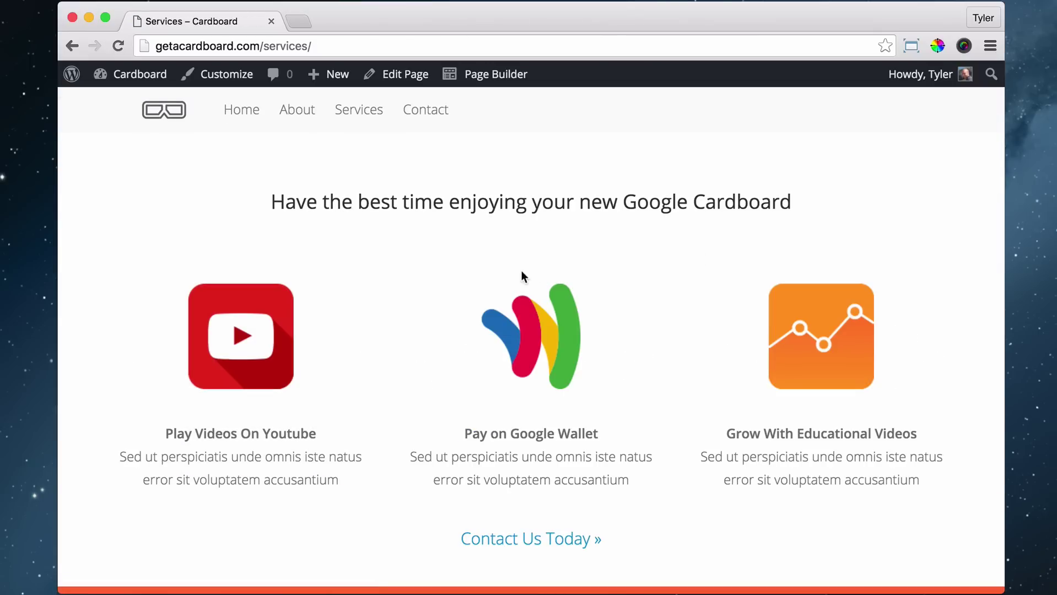
scroll(586, 221, "down", 4)
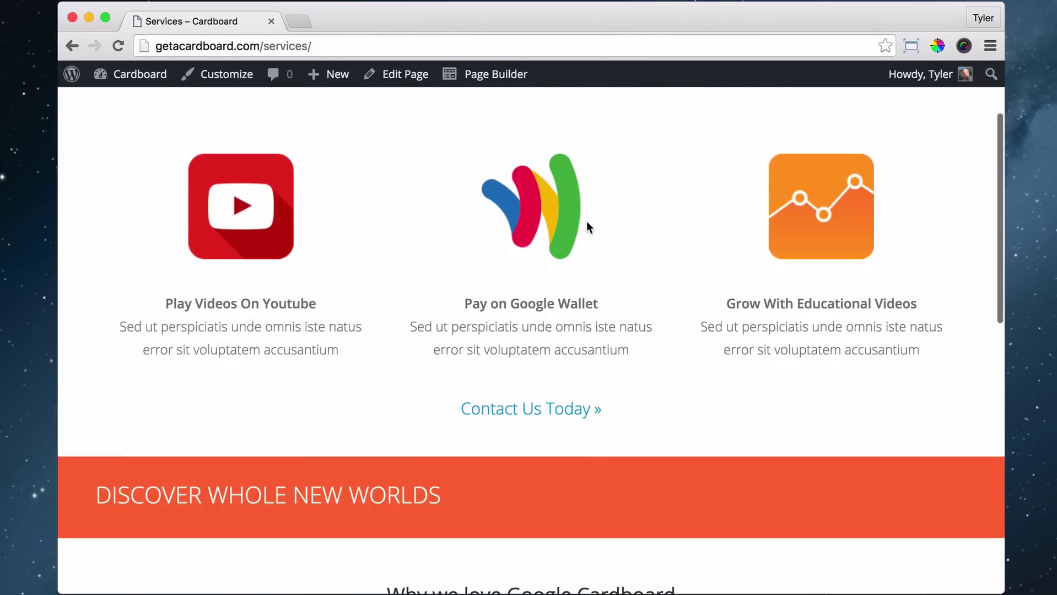
scroll(587, 222, "up", 4)
scroll(696, 305, "down", 9)
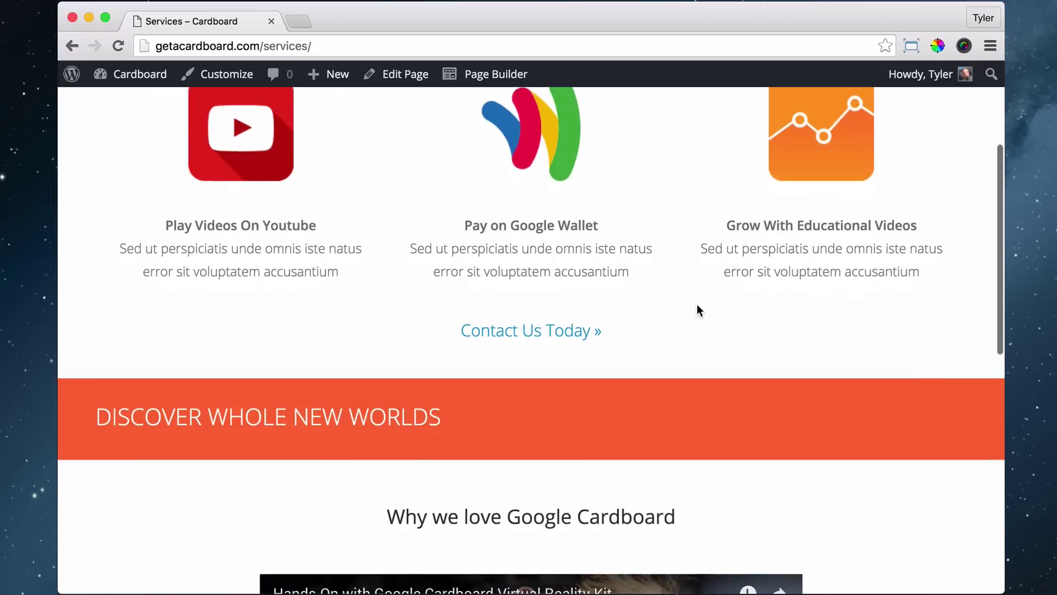
scroll(657, 284, "down", 6)
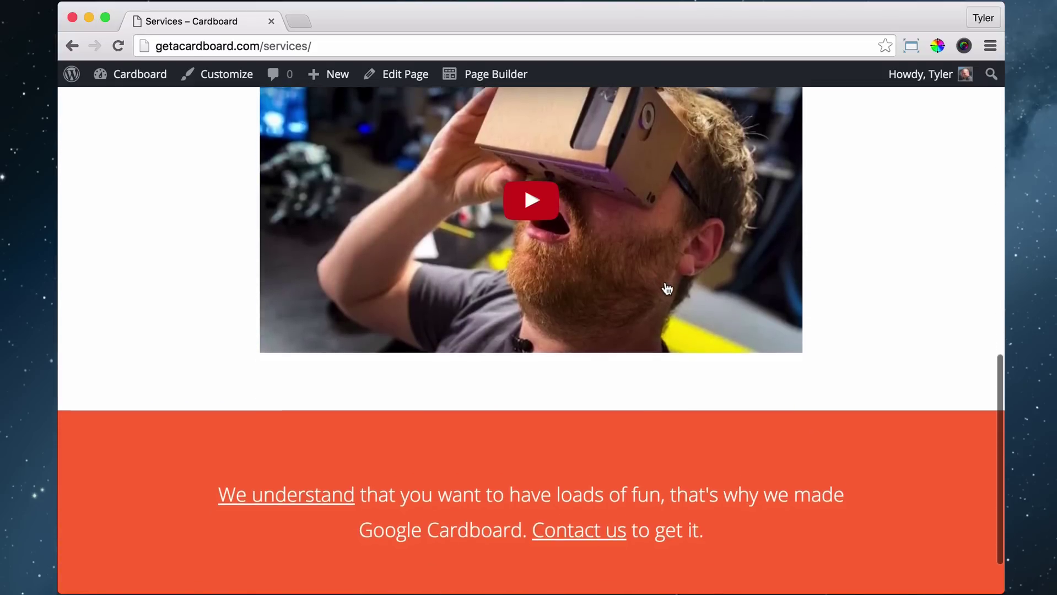
scroll(658, 286, "up", 12)
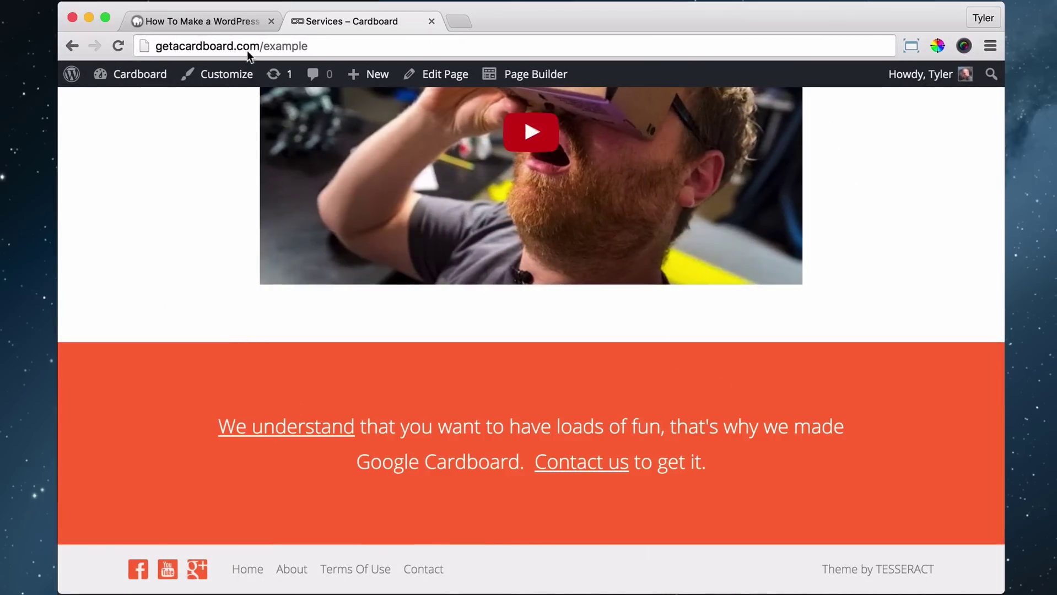
Switch to the WordPress course page and mark the "Create Services Page" lesson as complete
left_click(212, 17)
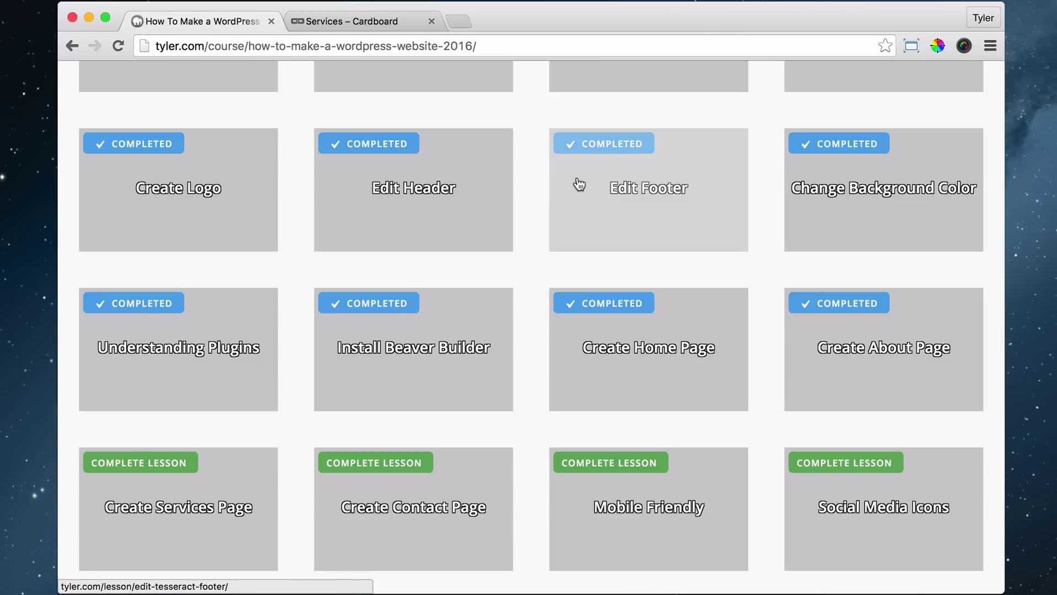
scroll(555, 182, "down", 1)
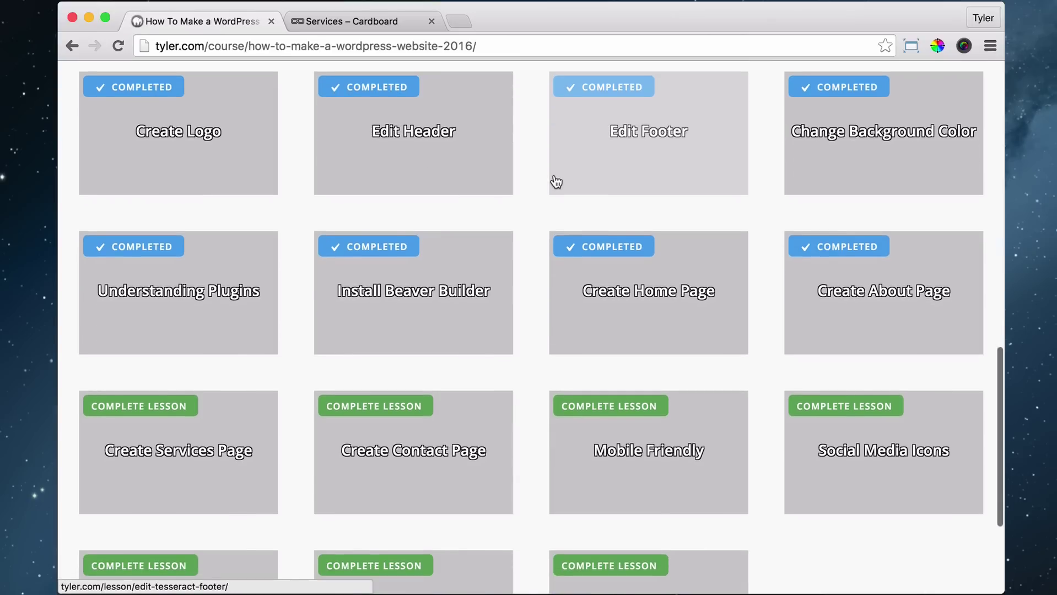
scroll(556, 182, "up", 1)
left_click(138, 455)
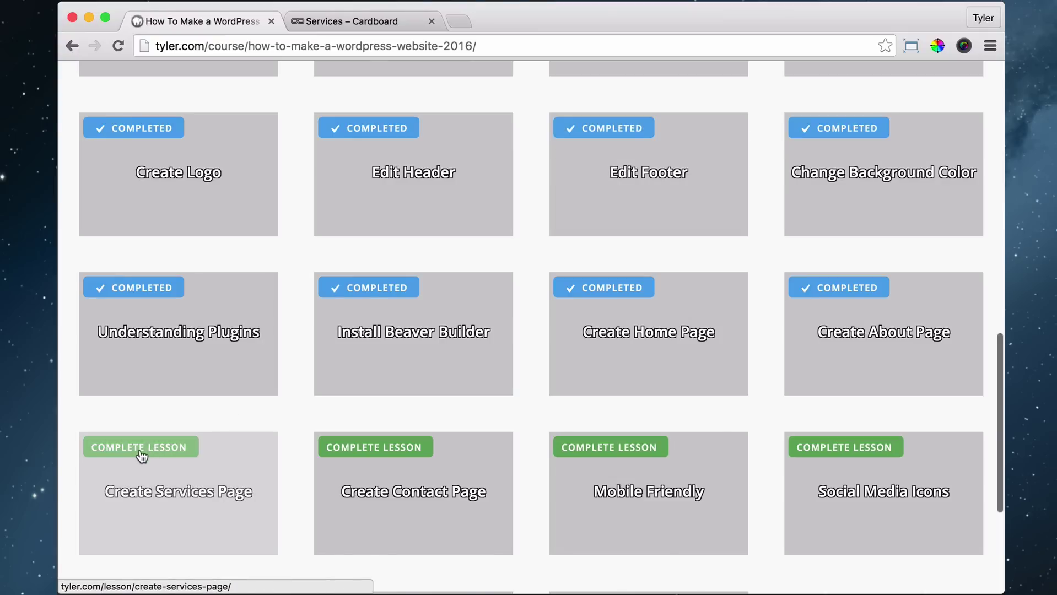